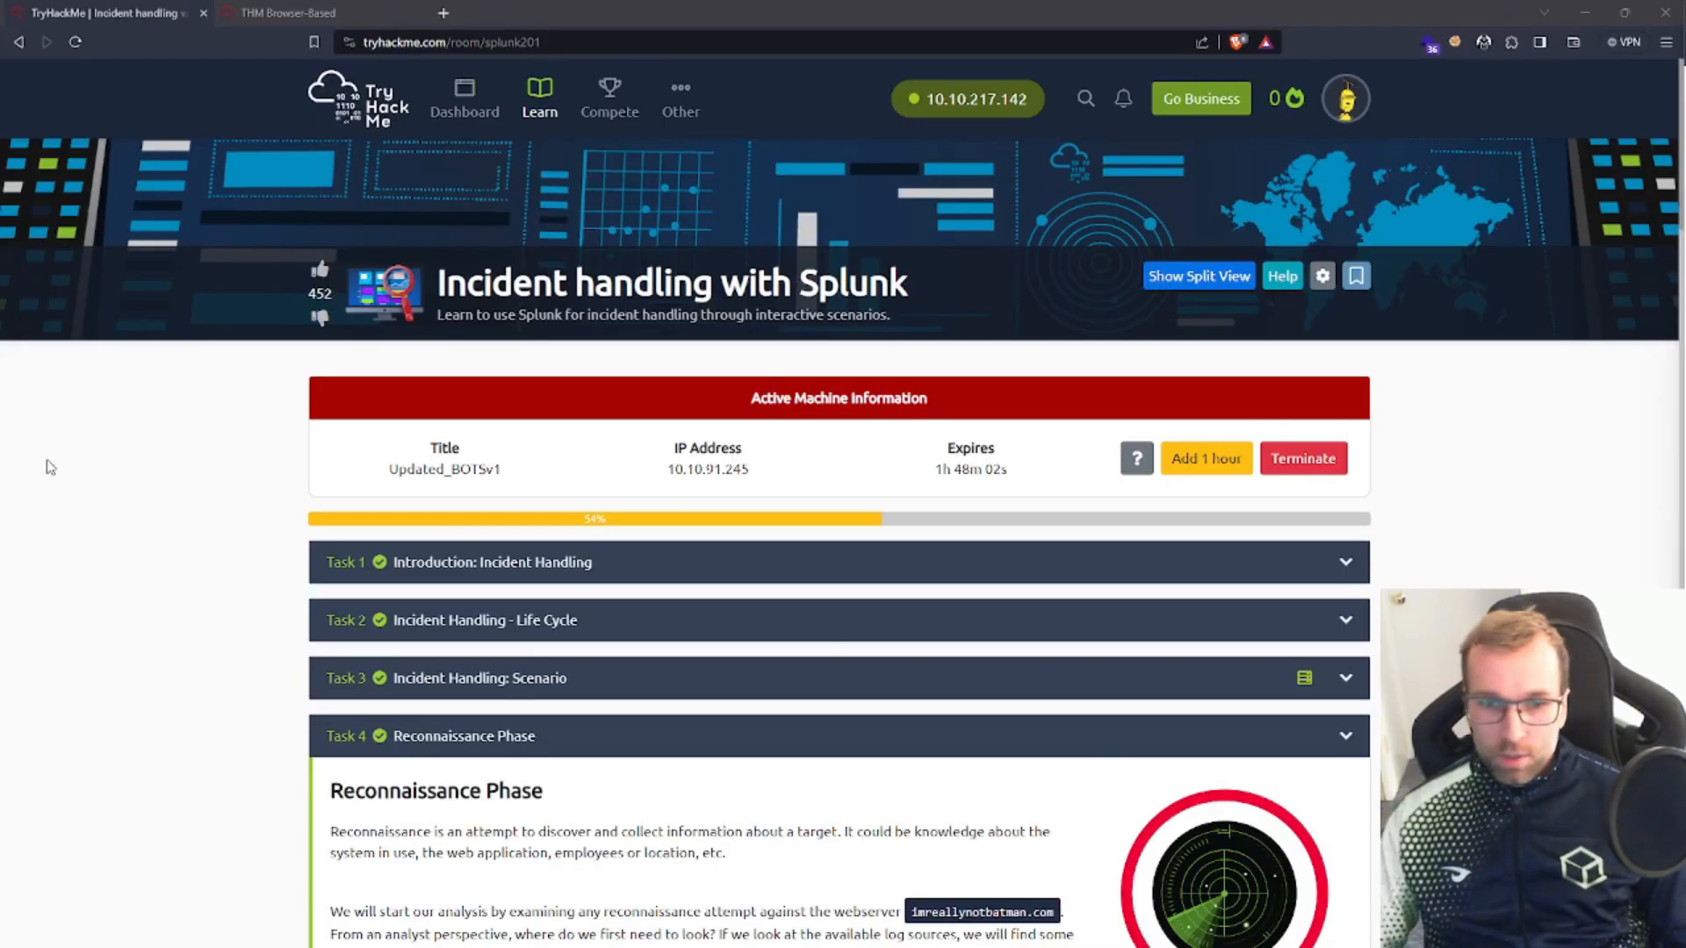
Step: Read through the Reconnaissance Phase task, from its Splunk search queries down to the answered questions
scroll(676, 450, "down", 6)
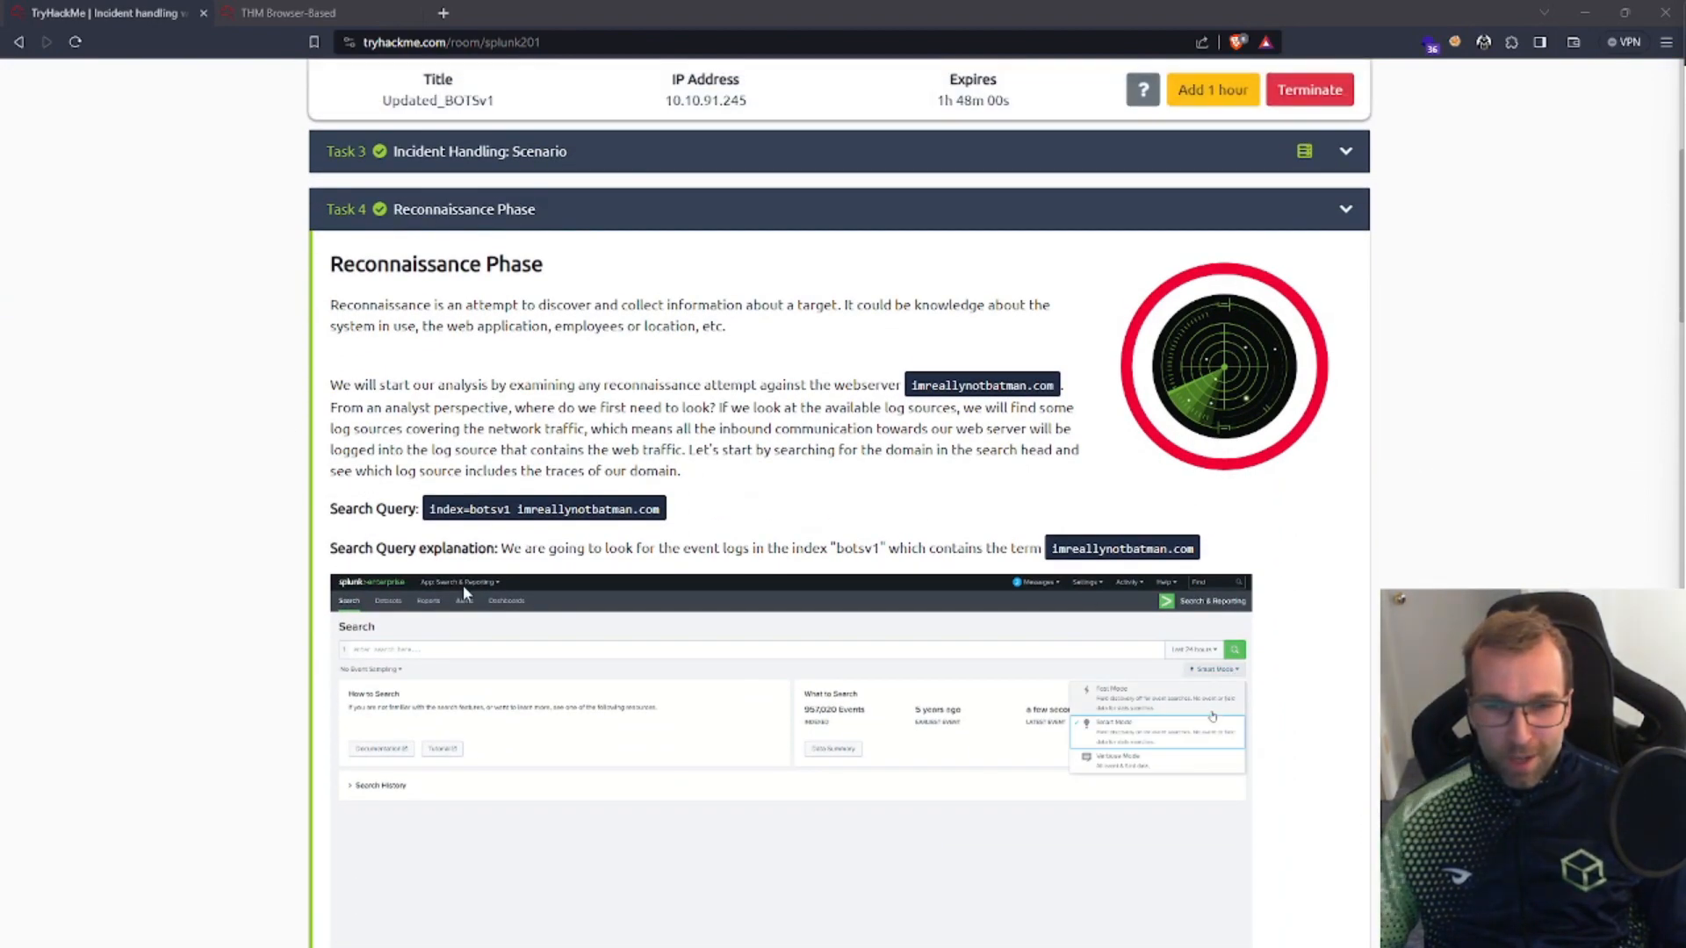
scroll(413, 506, "down", 5)
scroll(412, 506, "down", 9)
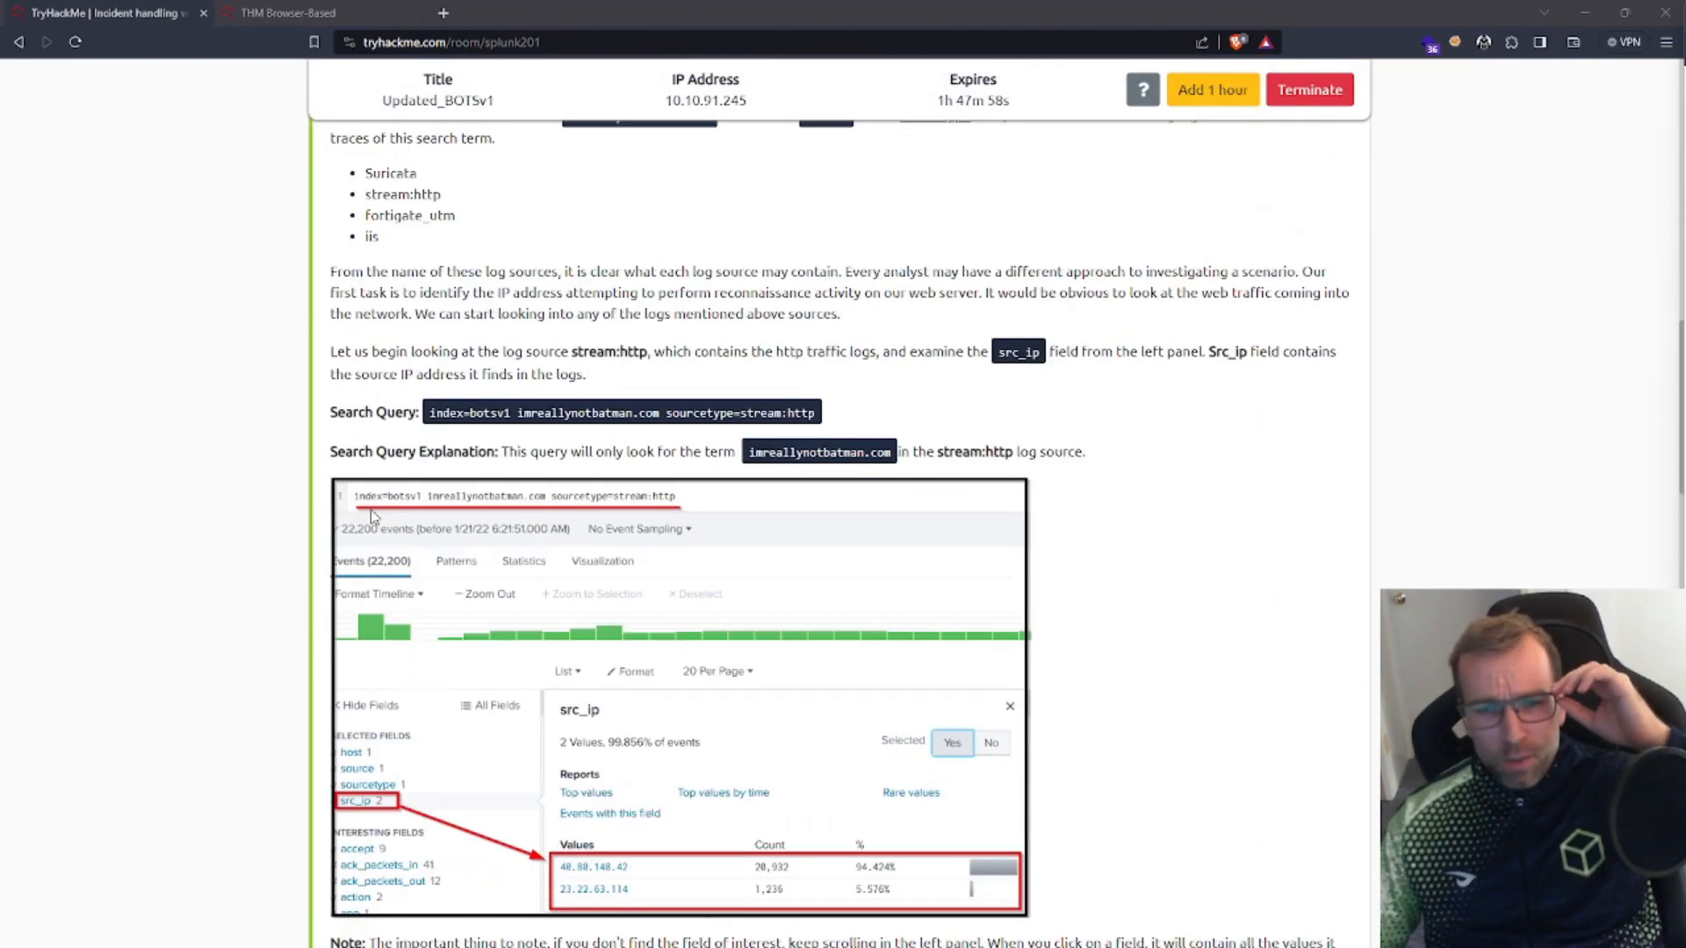
scroll(367, 508, "down", 2)
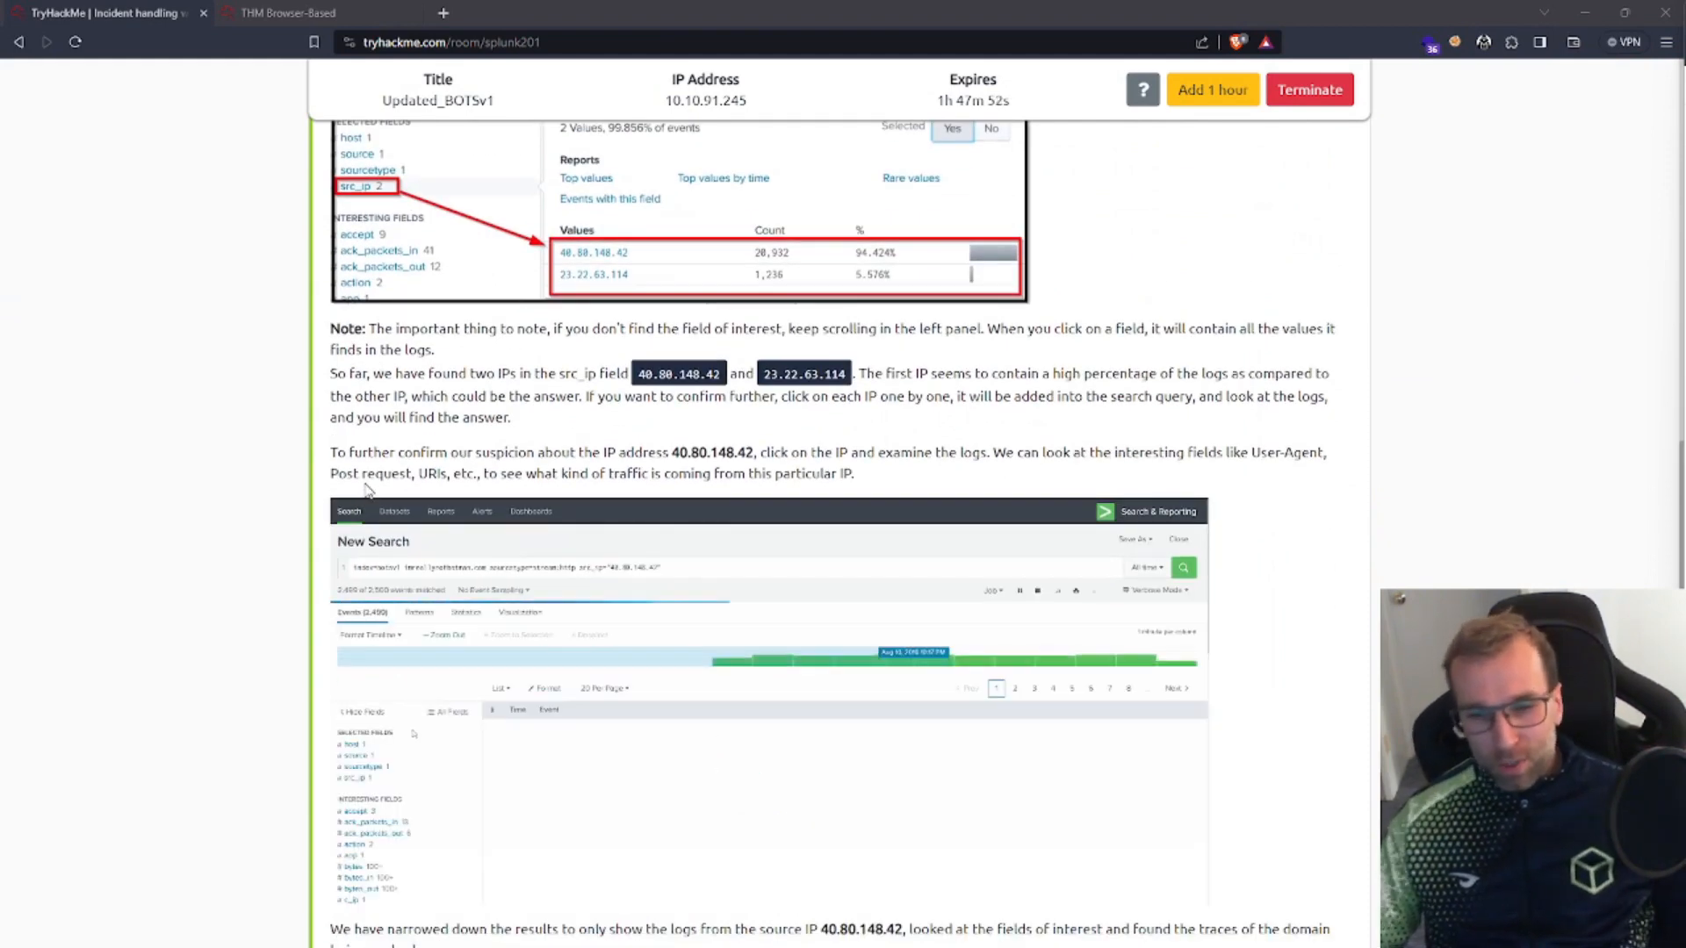
scroll(272, 419, "down", 3)
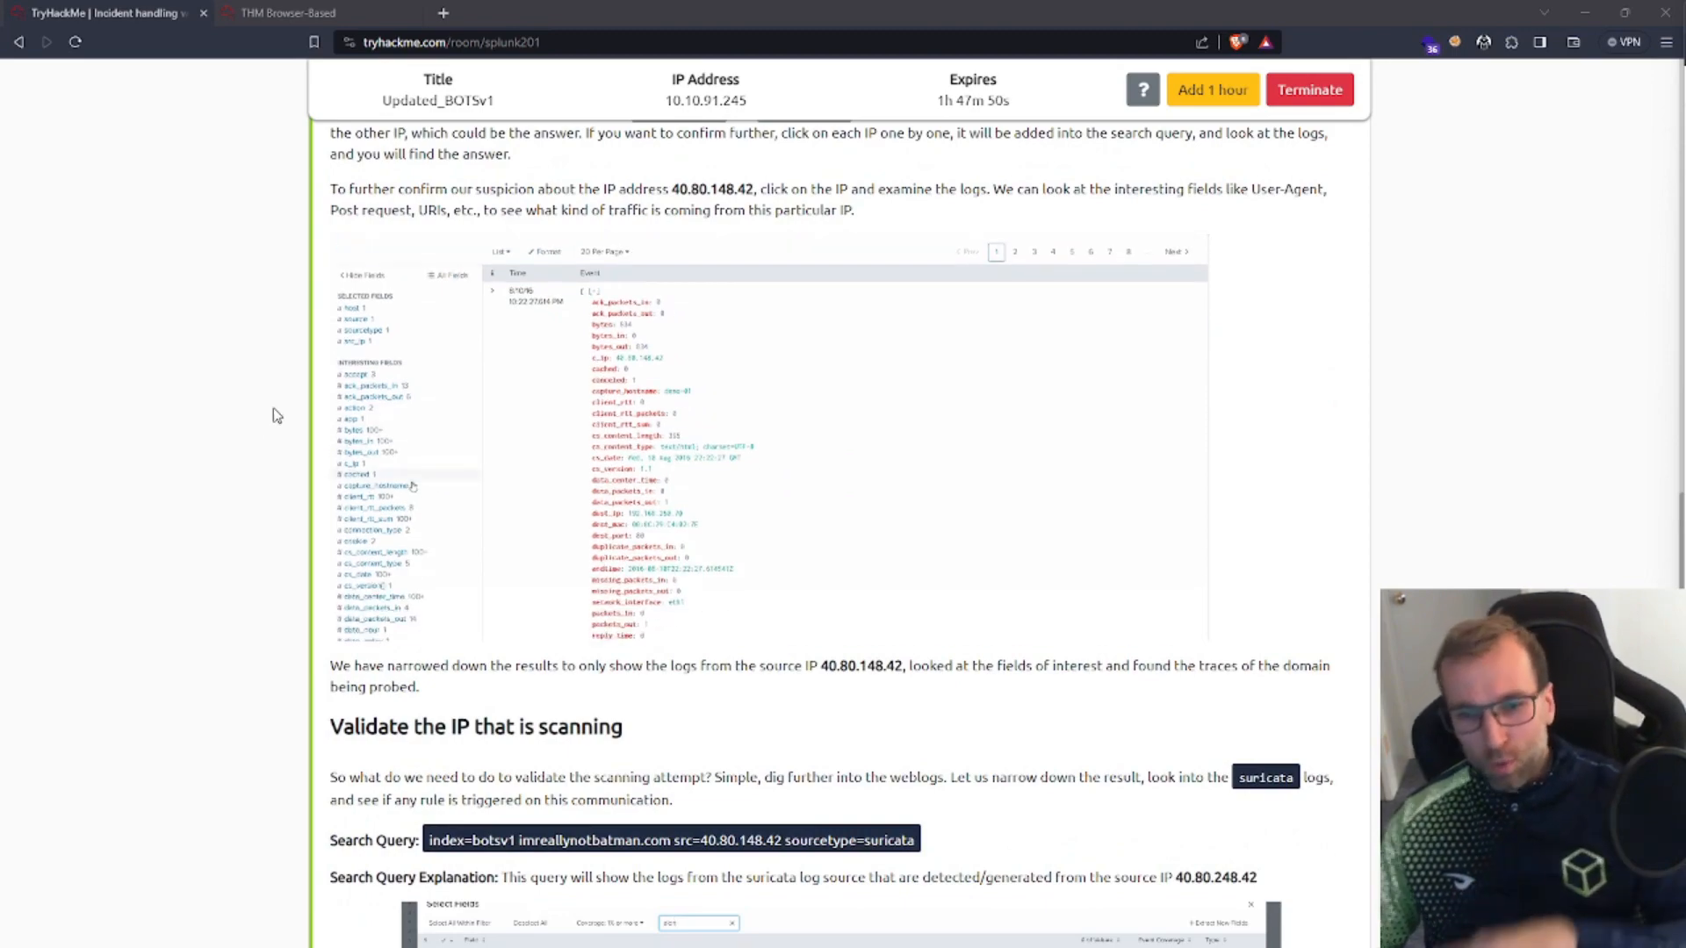
scroll(275, 417, "down", 15)
scroll(292, 448, "up", 4)
scroll(293, 453, "up", 2)
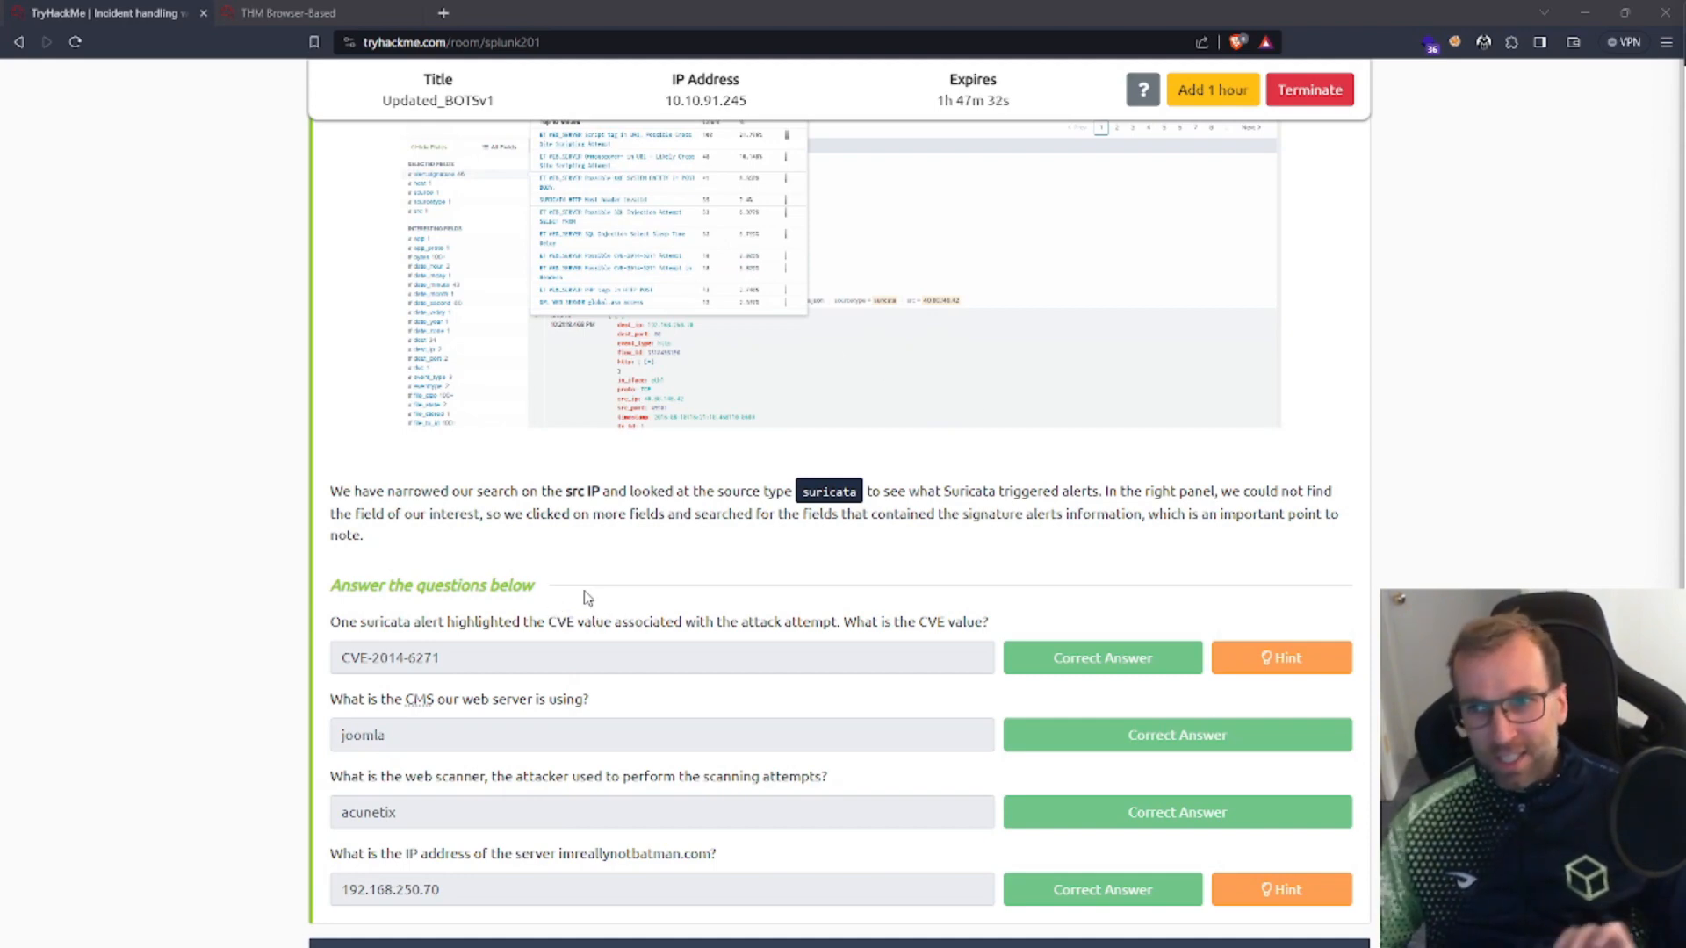
Step: Switch to the AttackBox, allow its clipboard access, and run the Splunk search index=* sourcetype=suricata
left_click(327, 20)
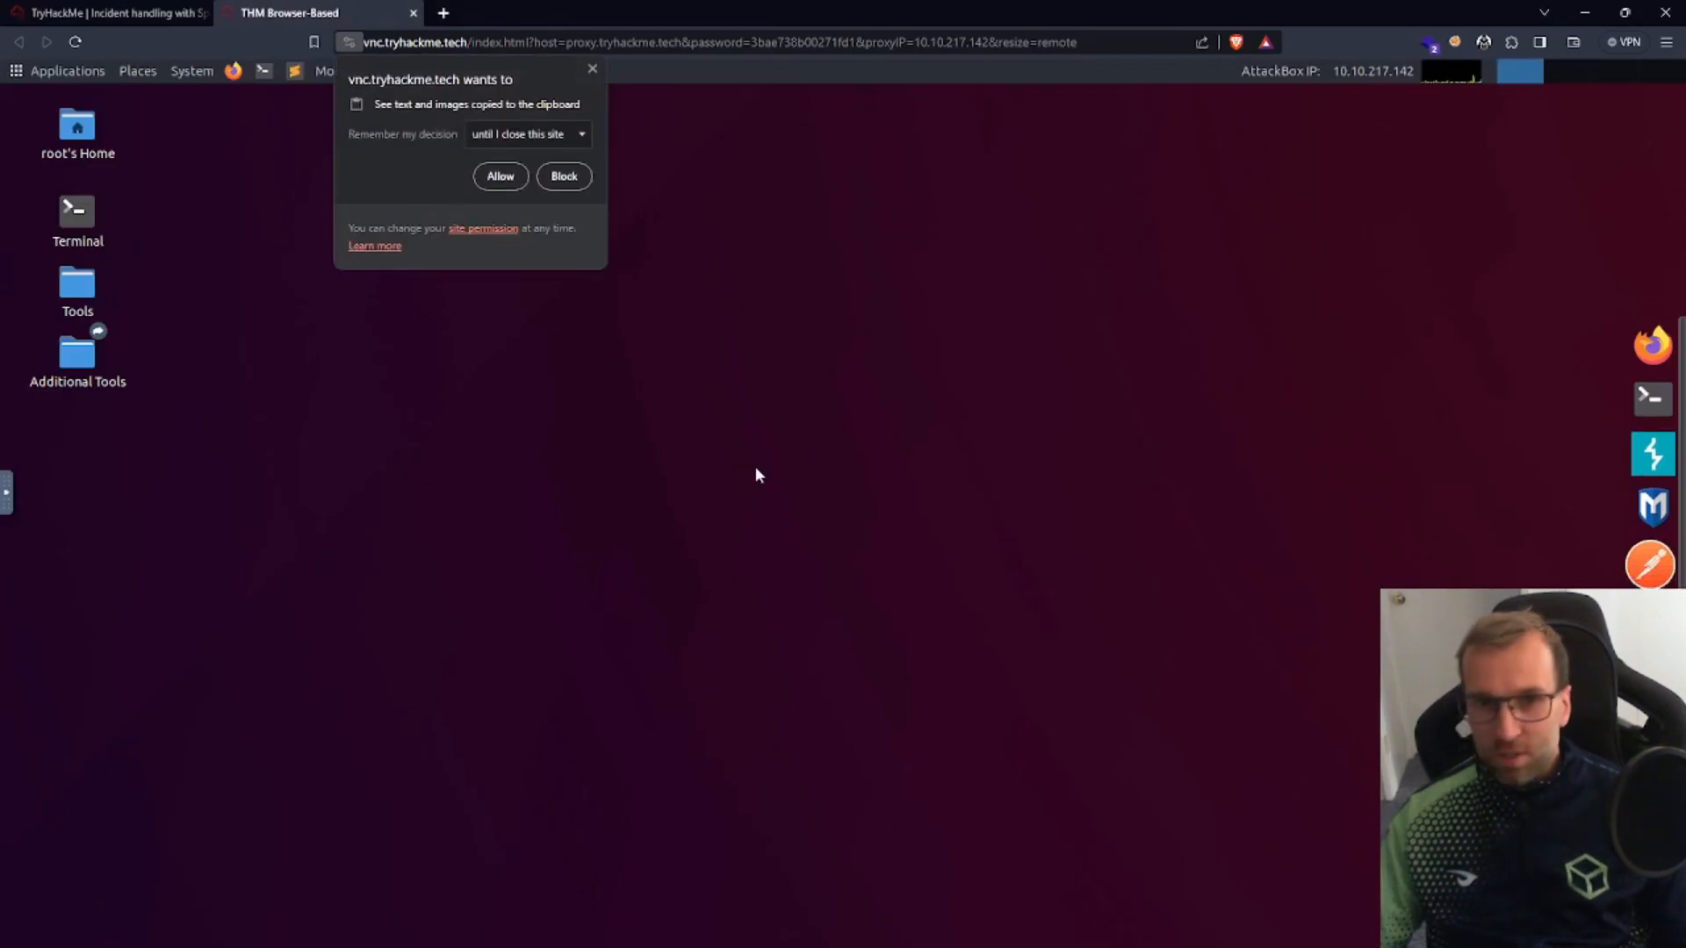
left_click(497, 178)
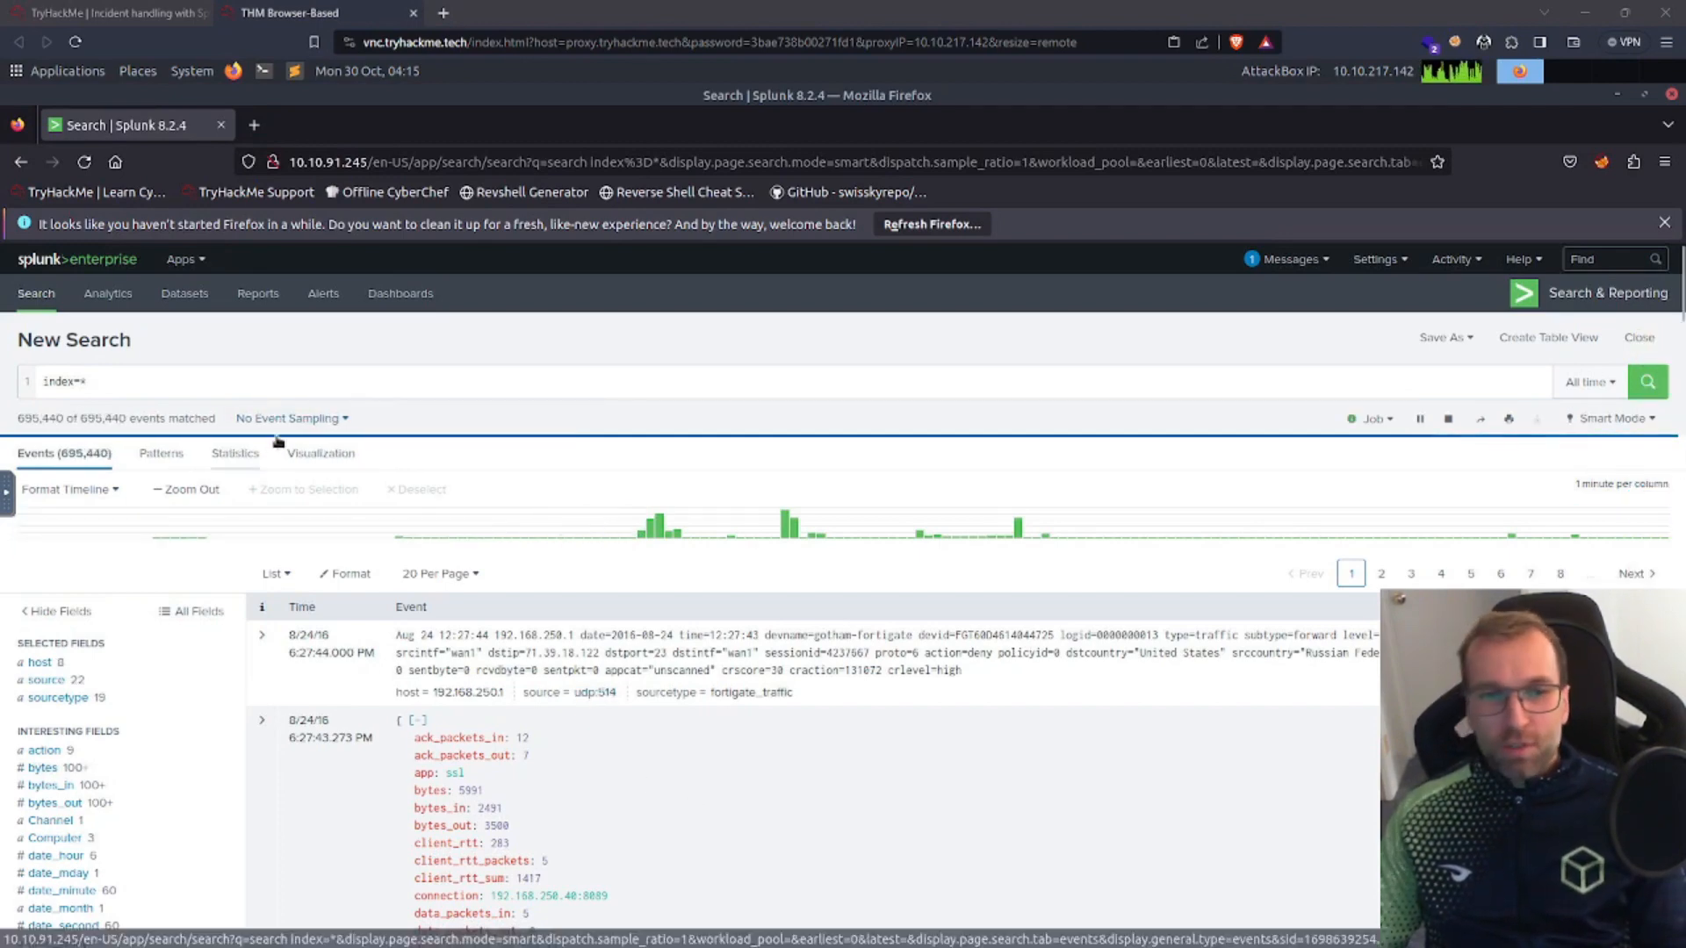
left_click(239, 379)
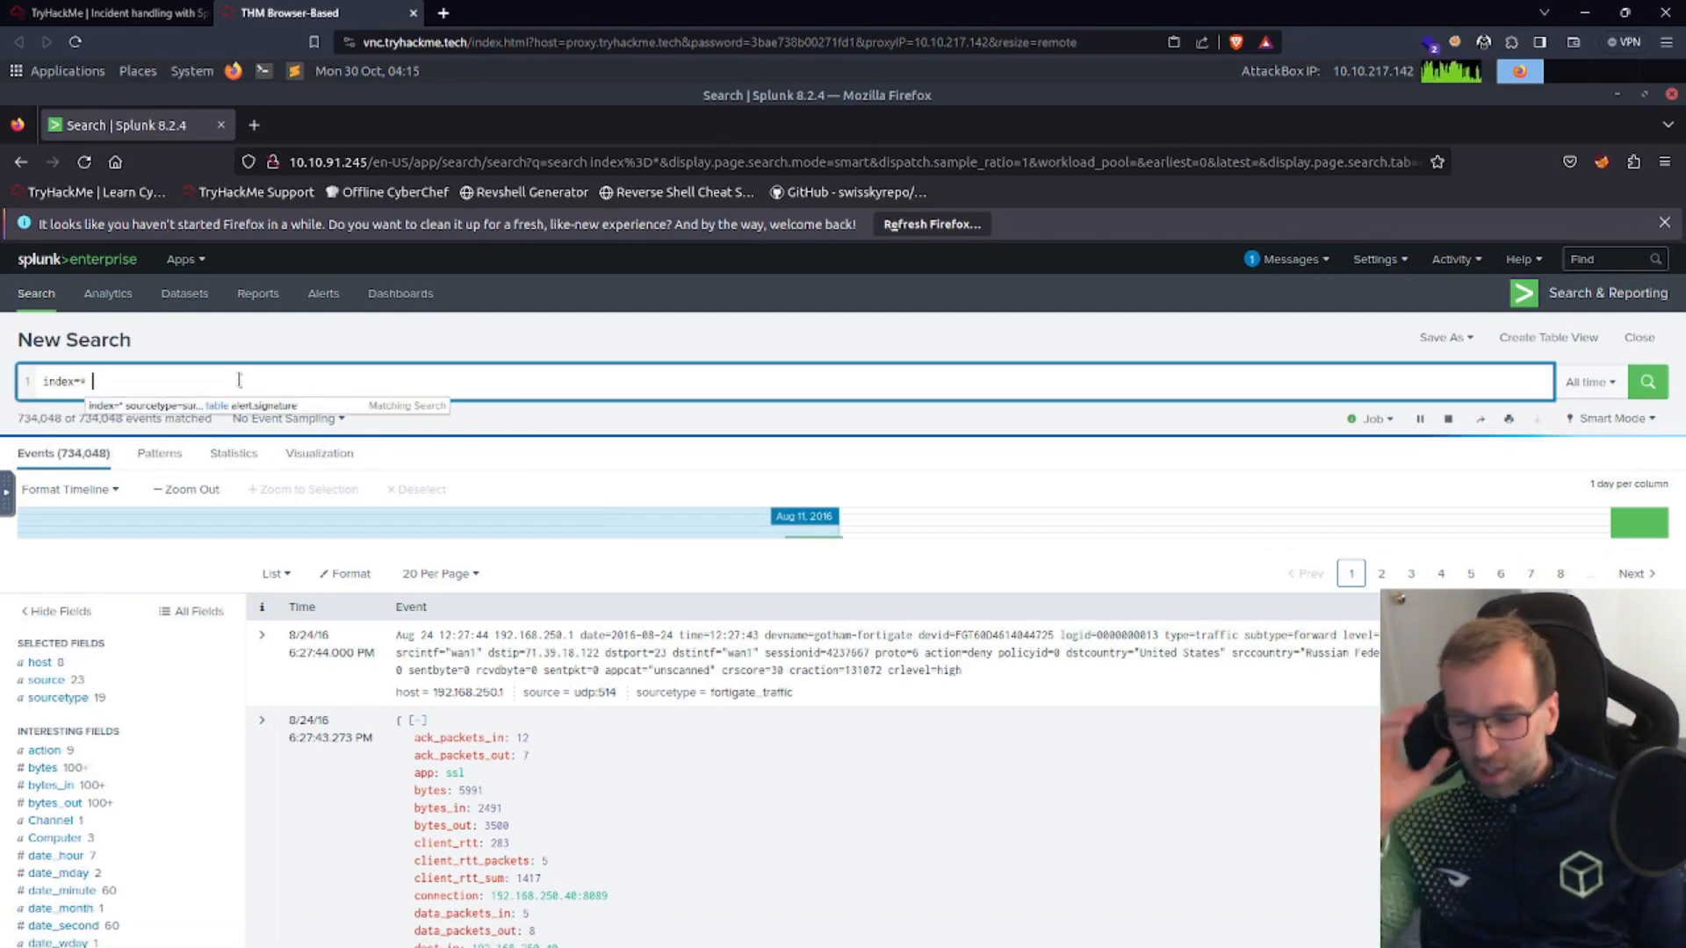
type("source")
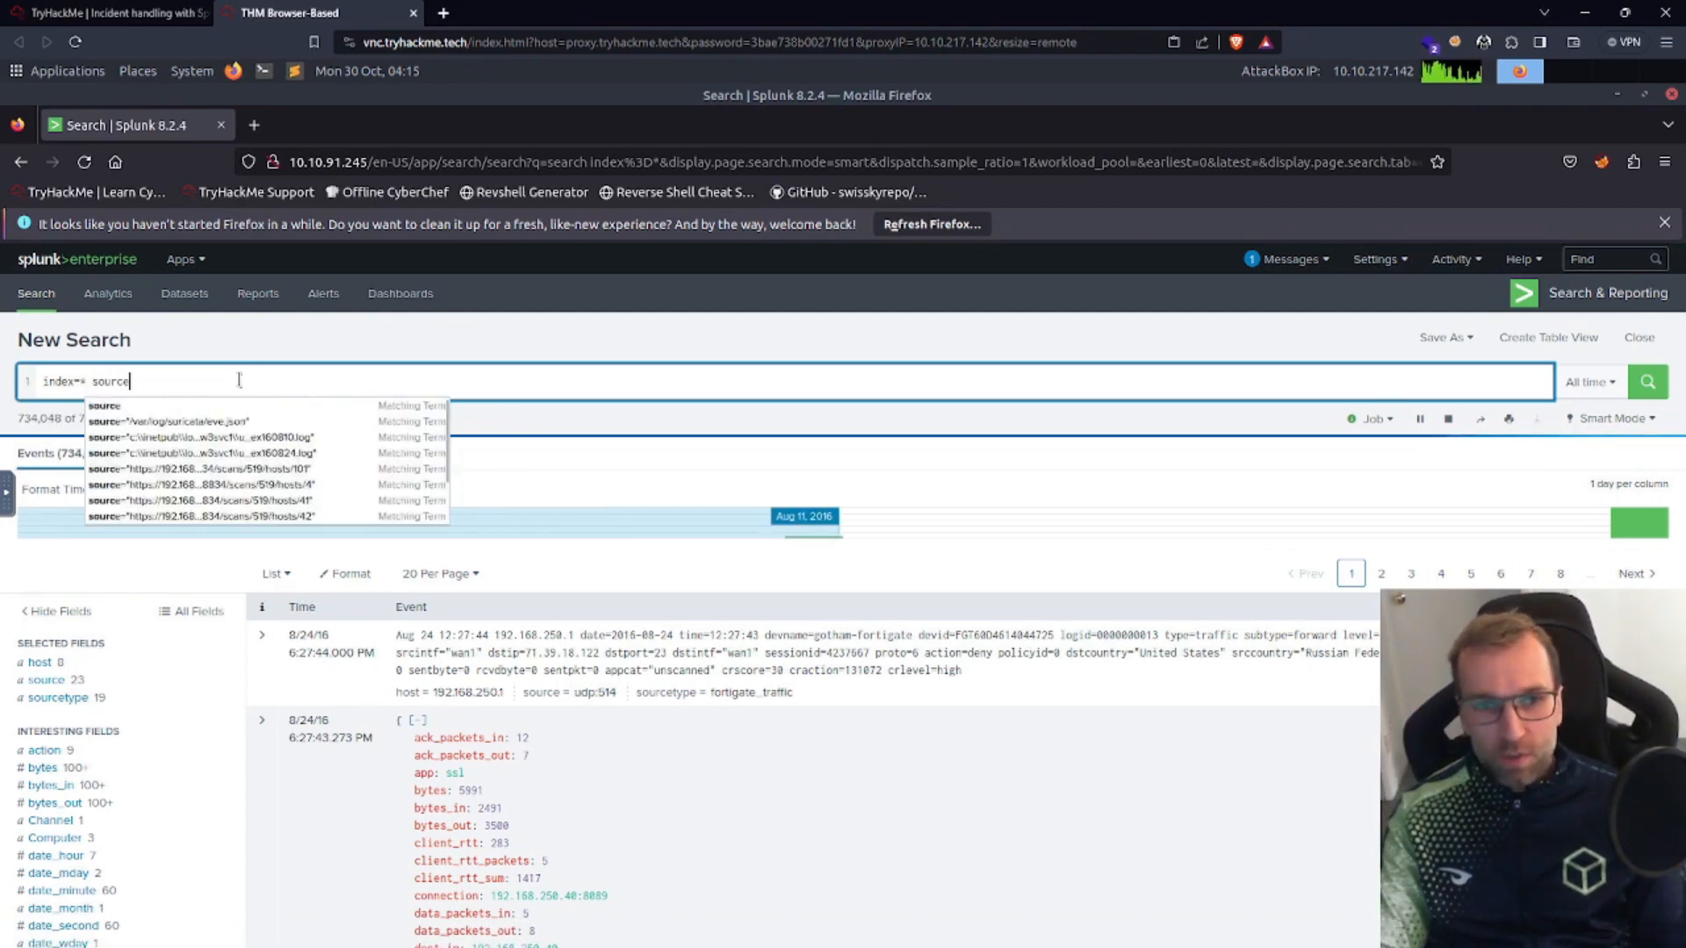
type("type")
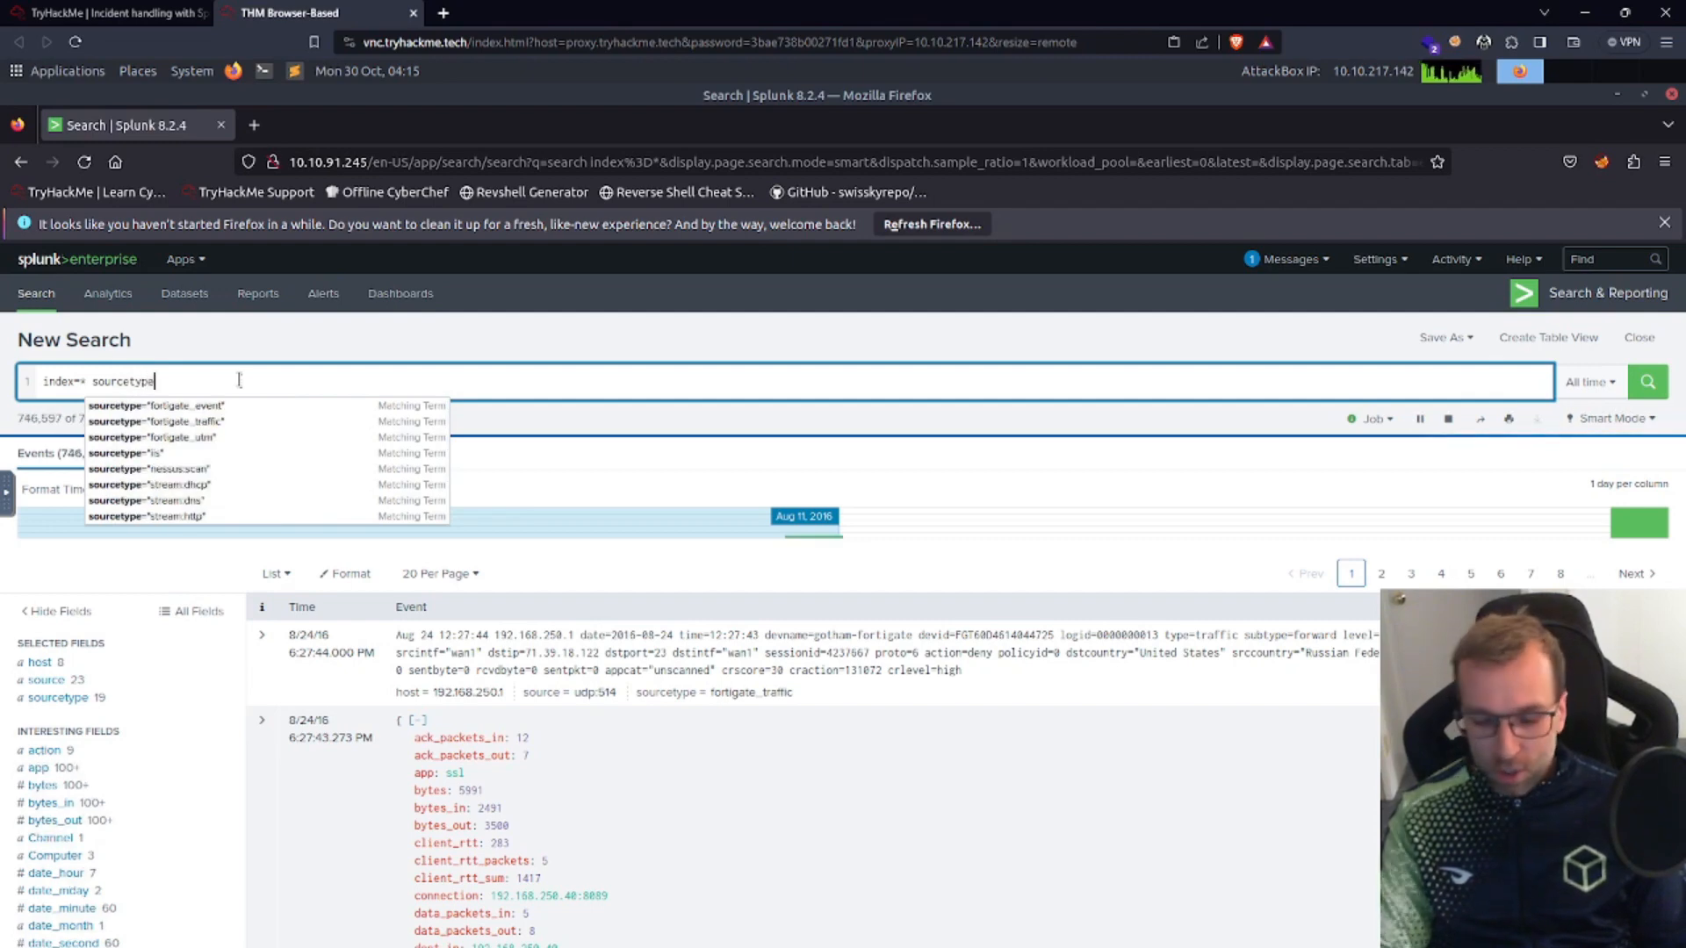
type("=suricata")
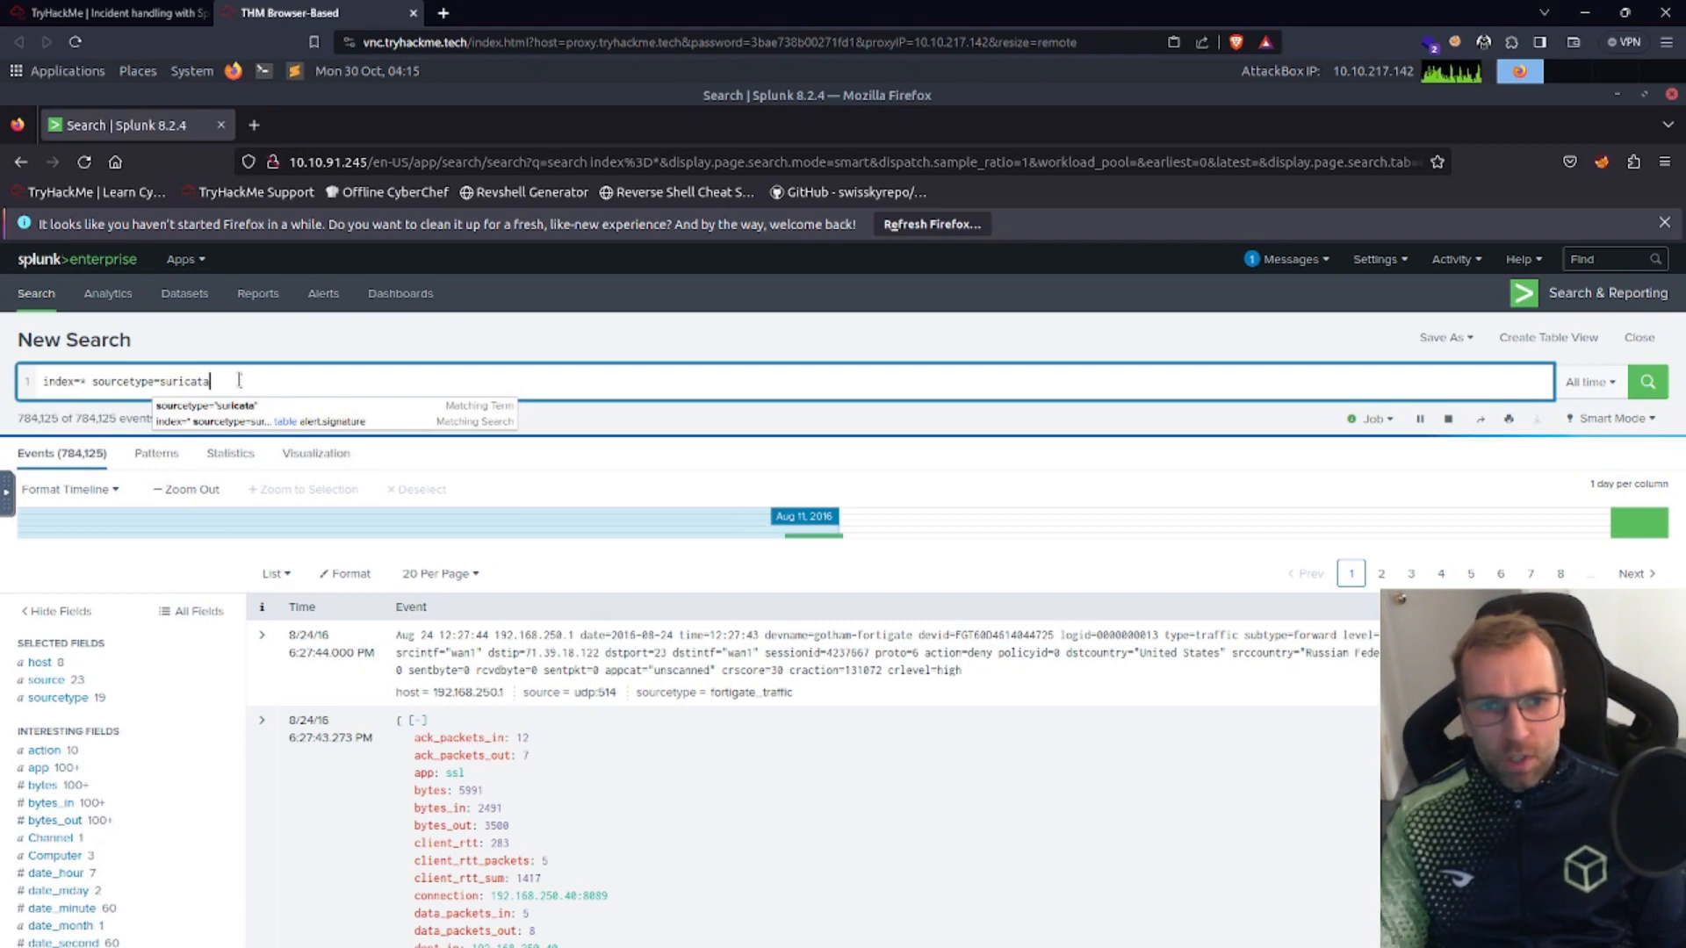
key("Return")
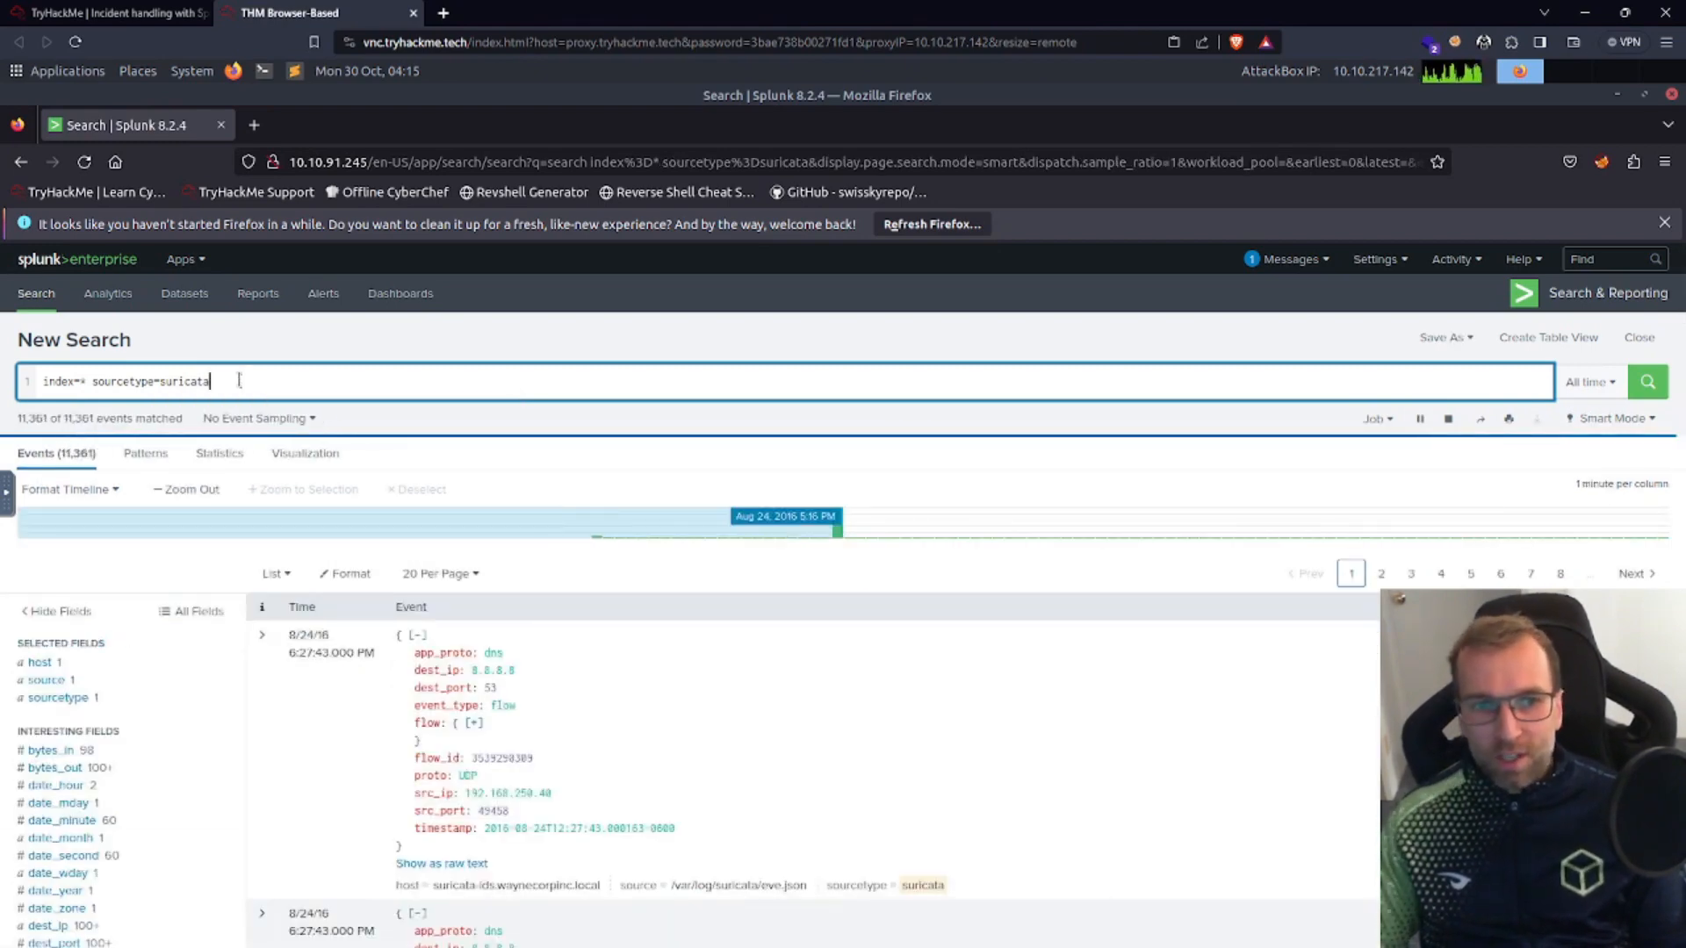
Step: Narrow the Suricata search to the source address with src=40.80.148.42 and run it
type("src")
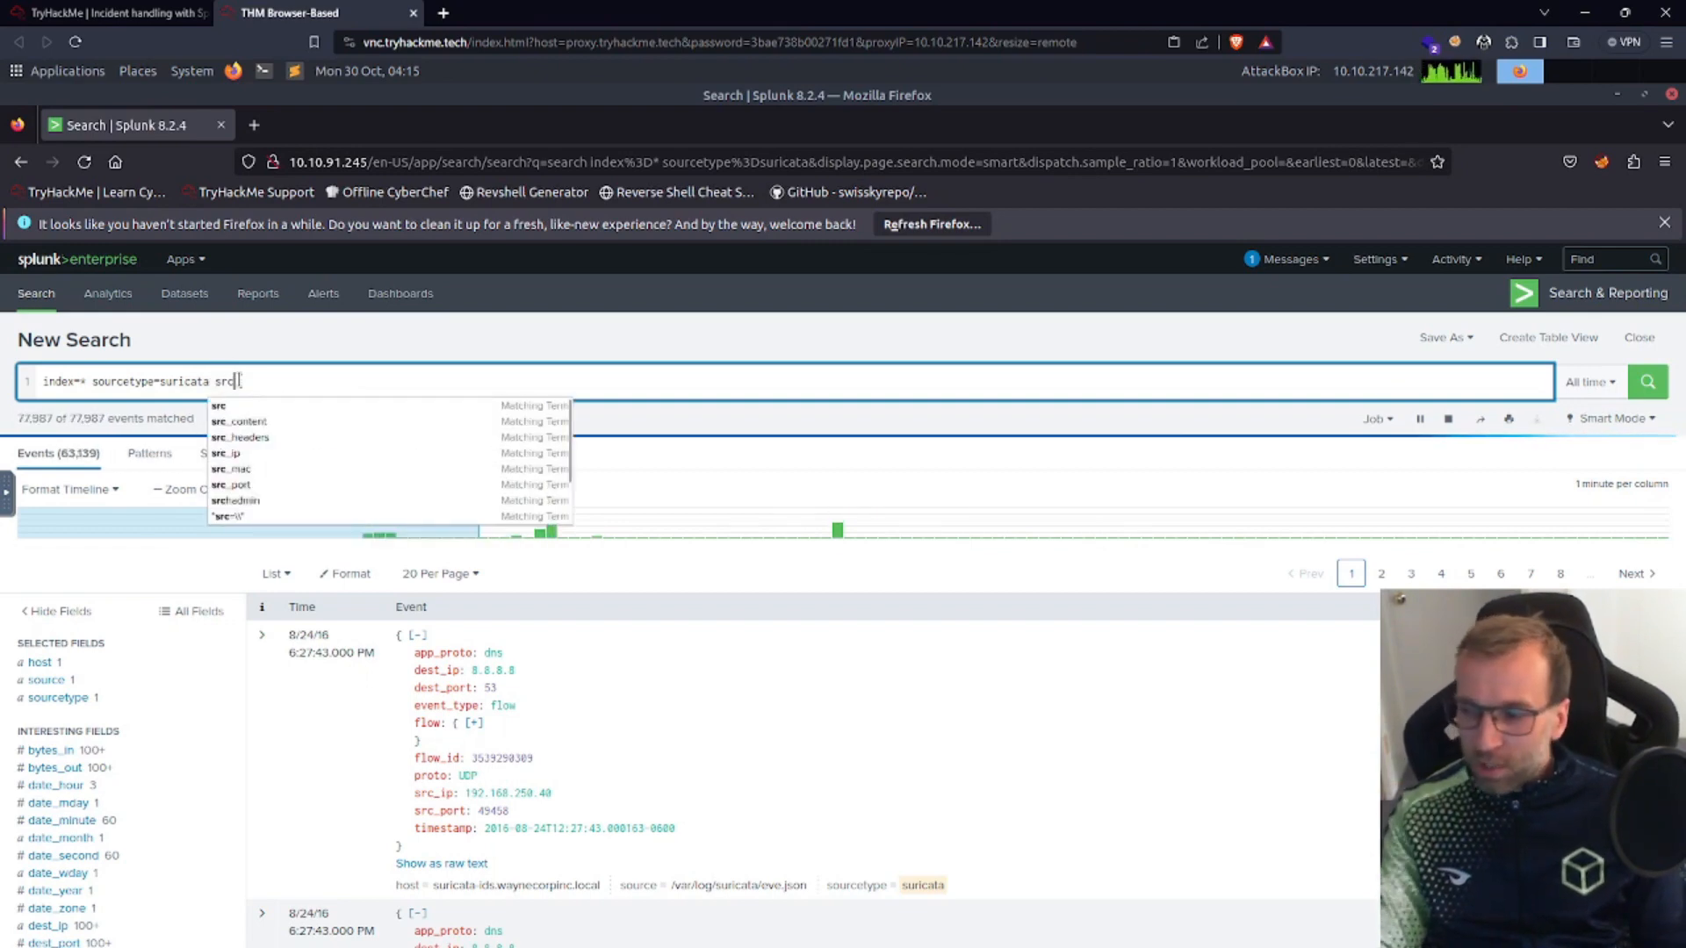
type("=4")
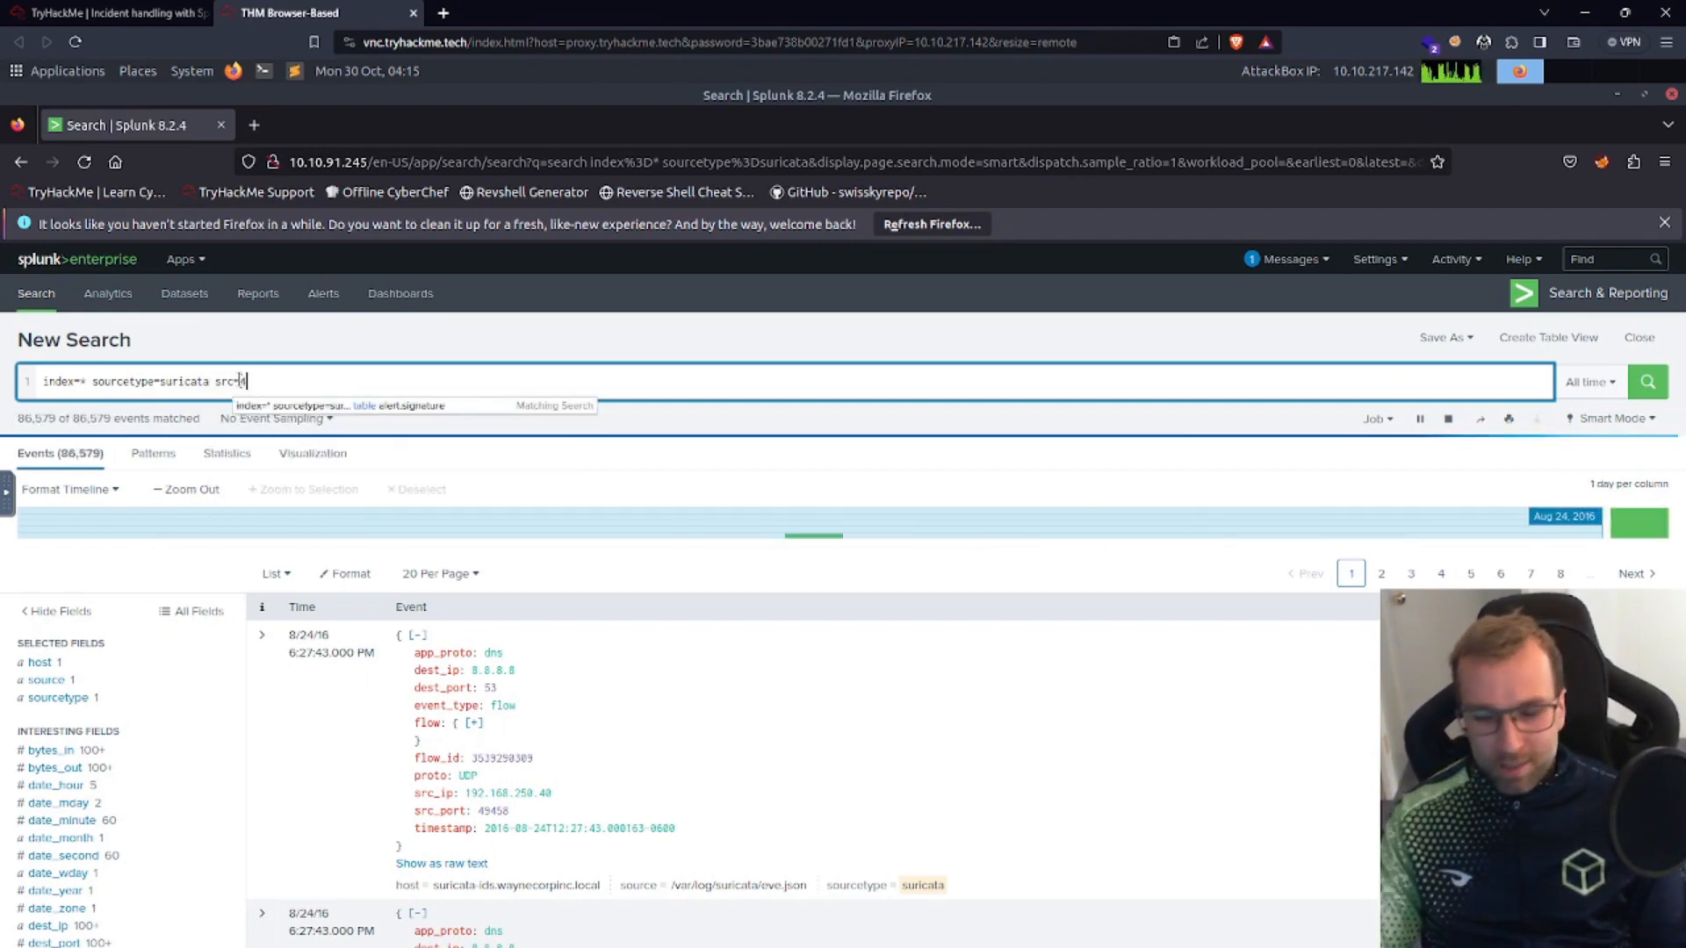
type("0.80")
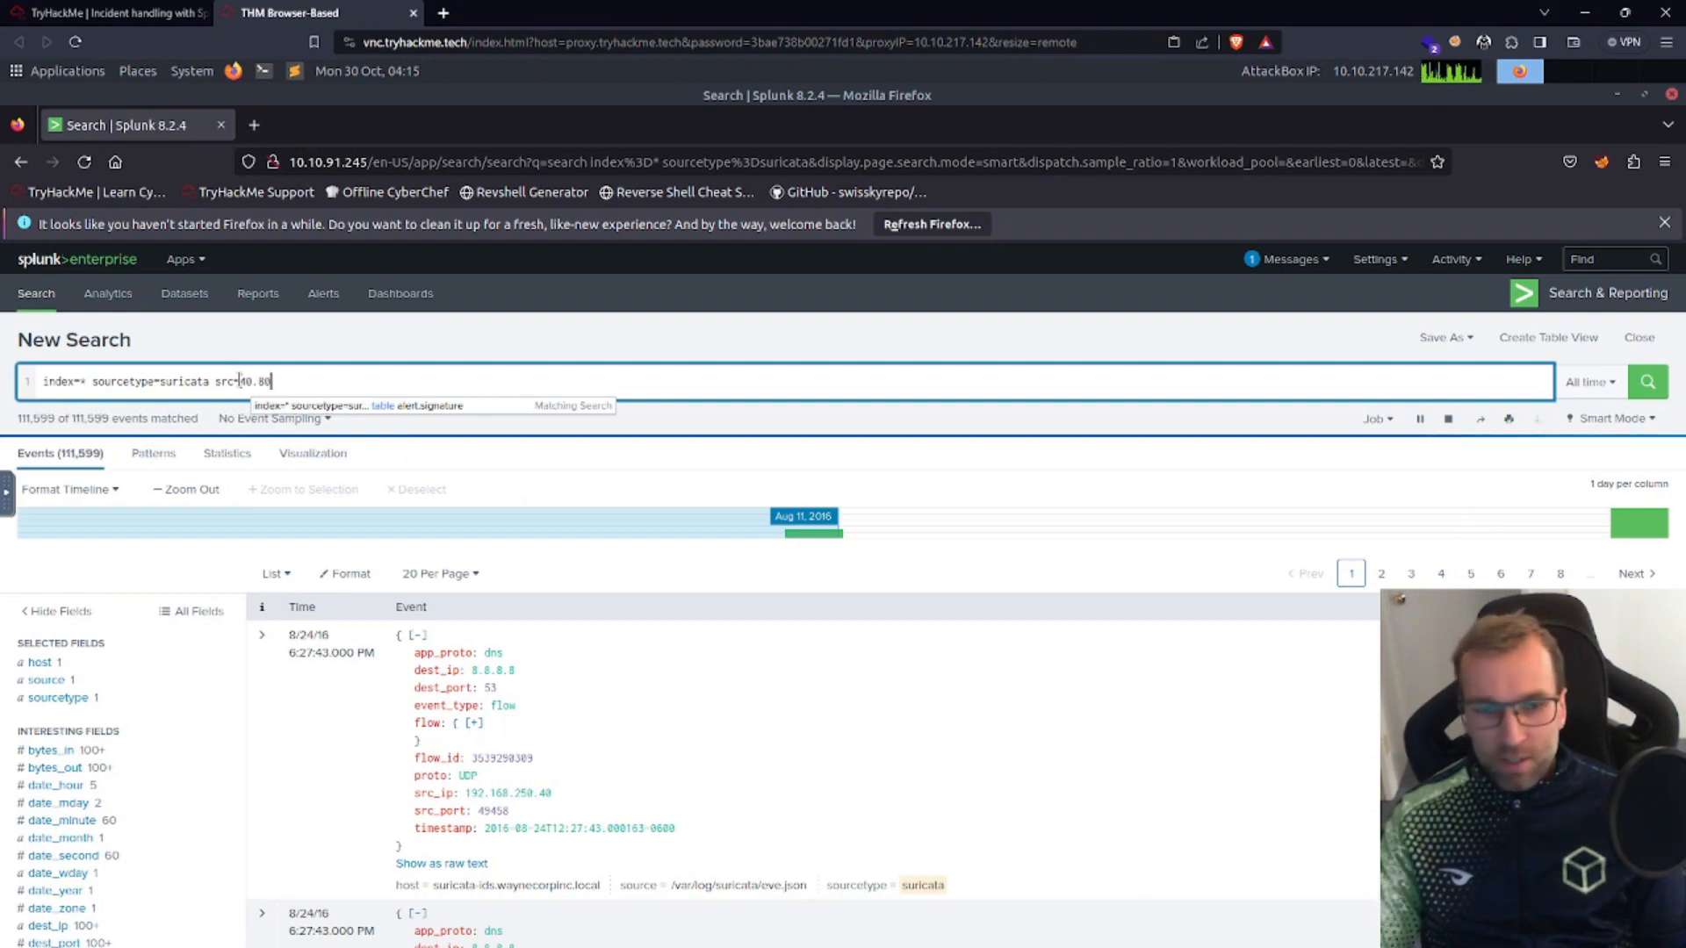
type(".148.")
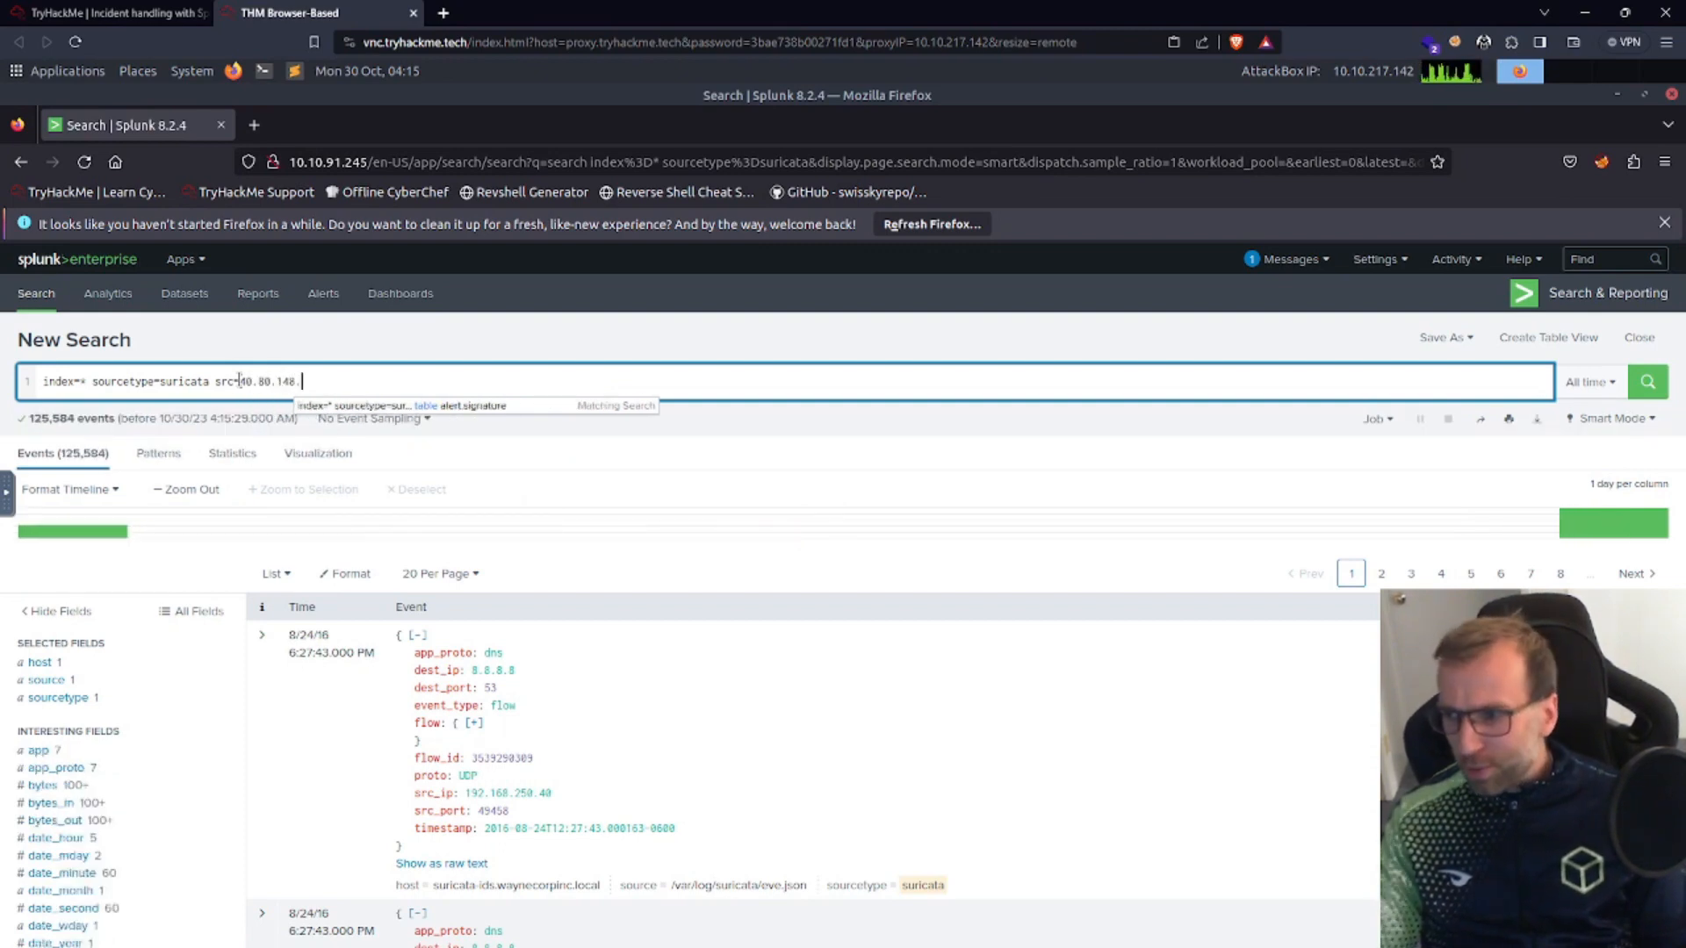
type("42")
key("Return")
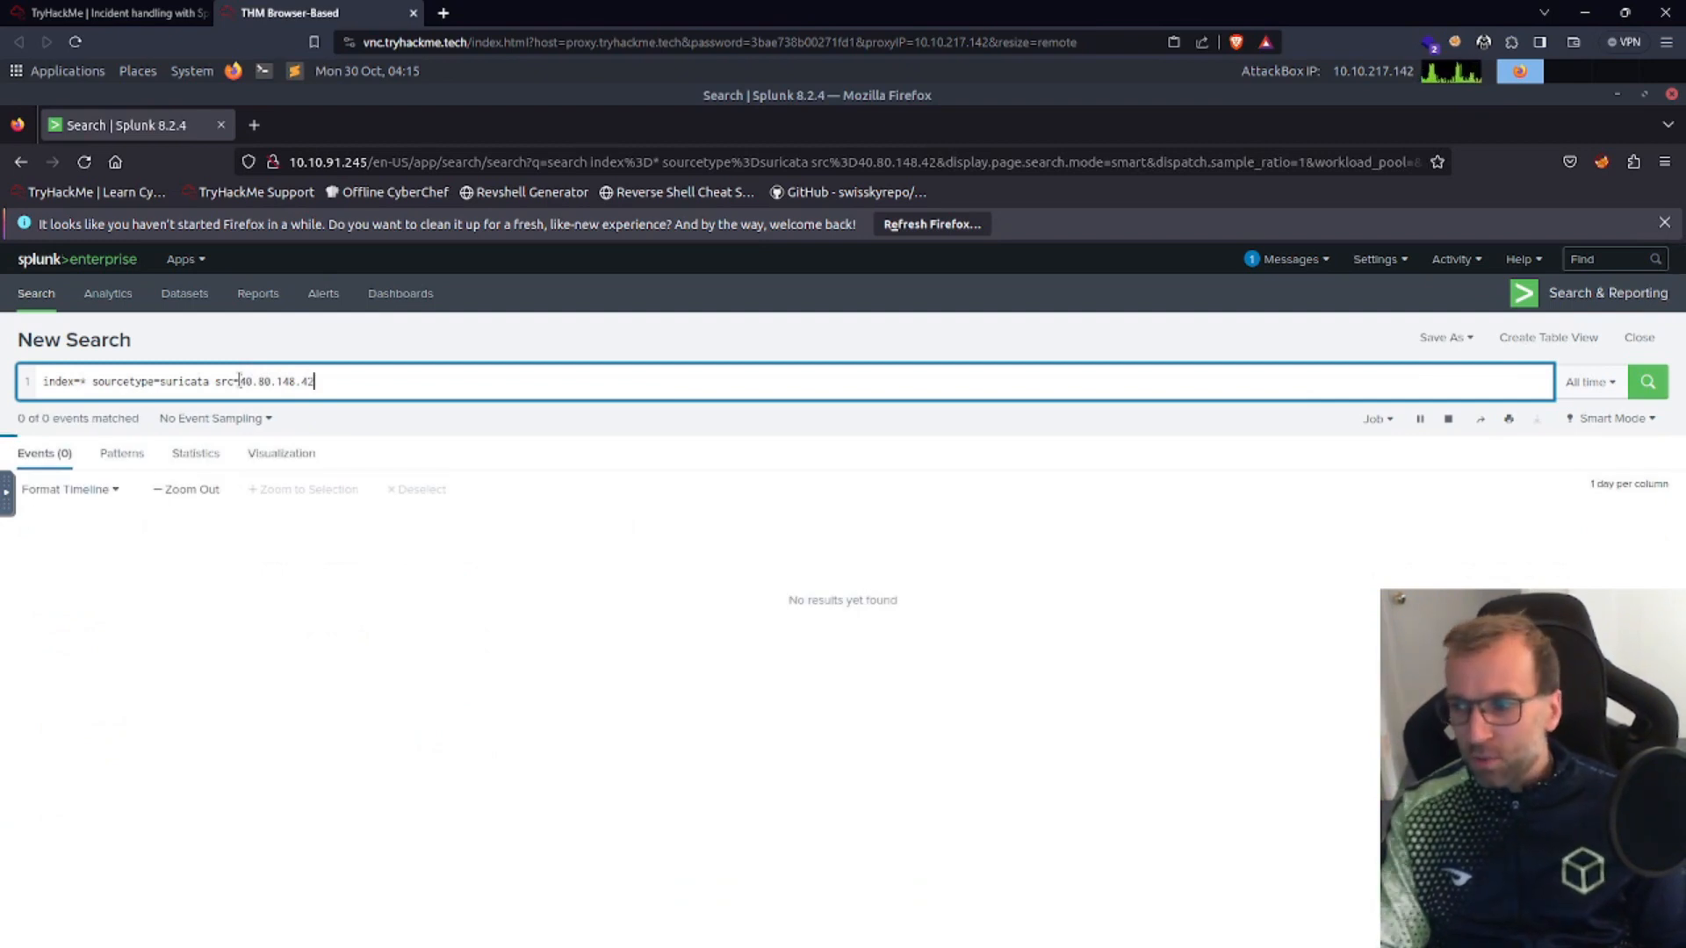
Step: Add the terms imreallynotbatman.com AND CVE to the search query and run it
type("im")
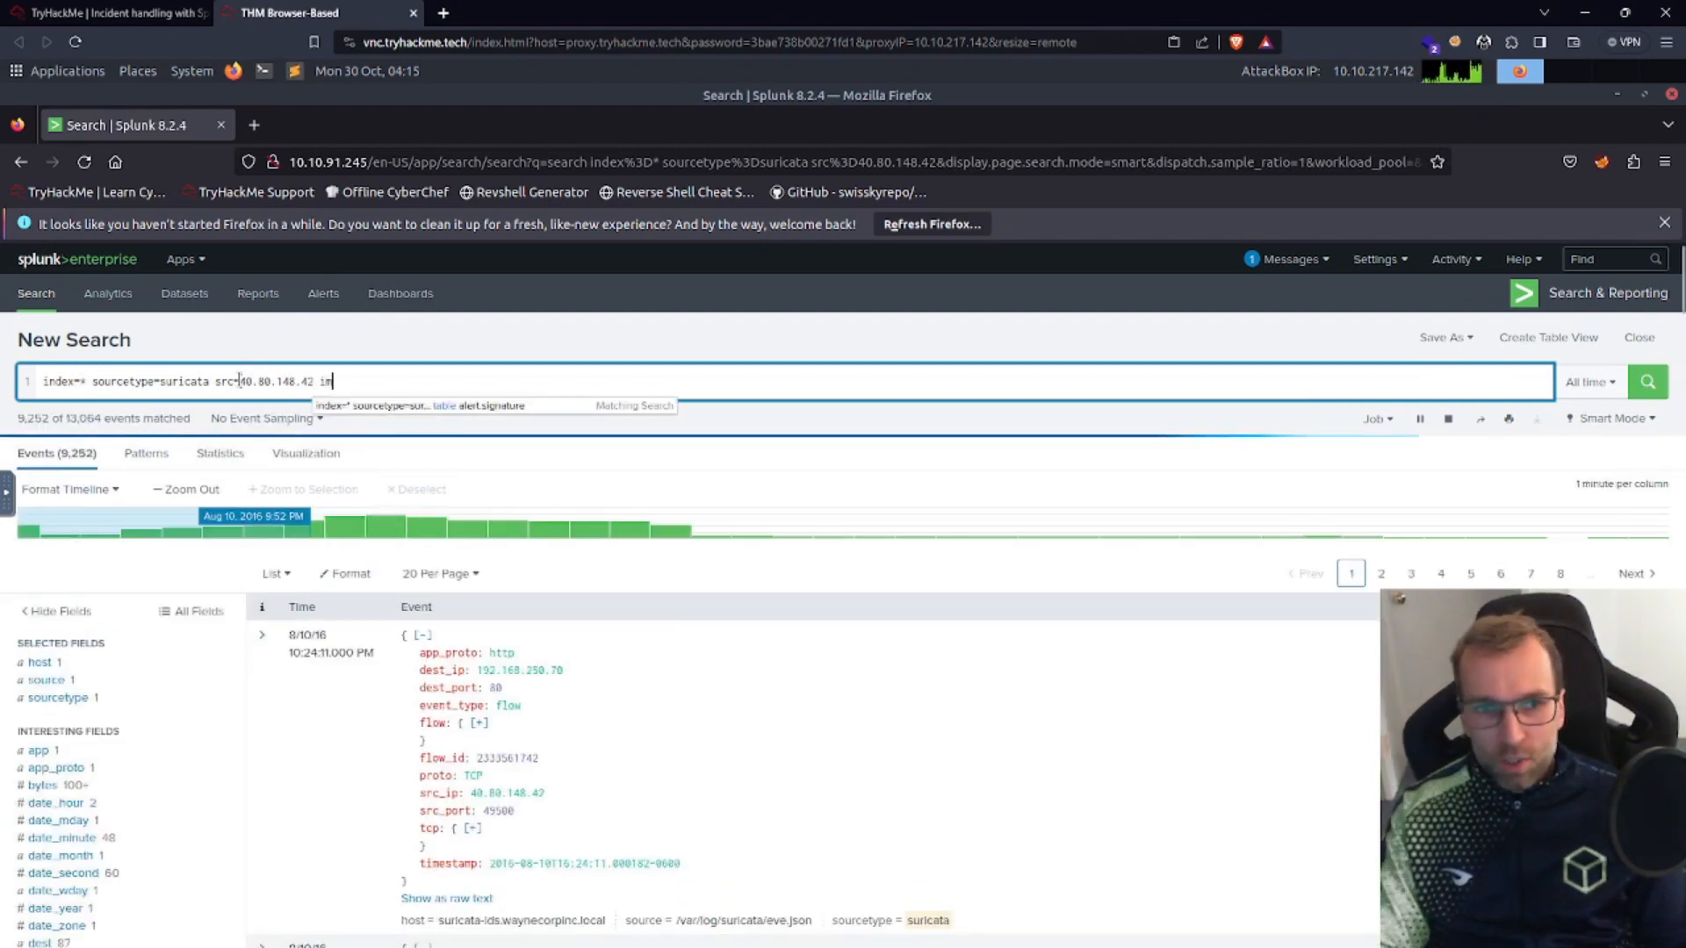
type("really")
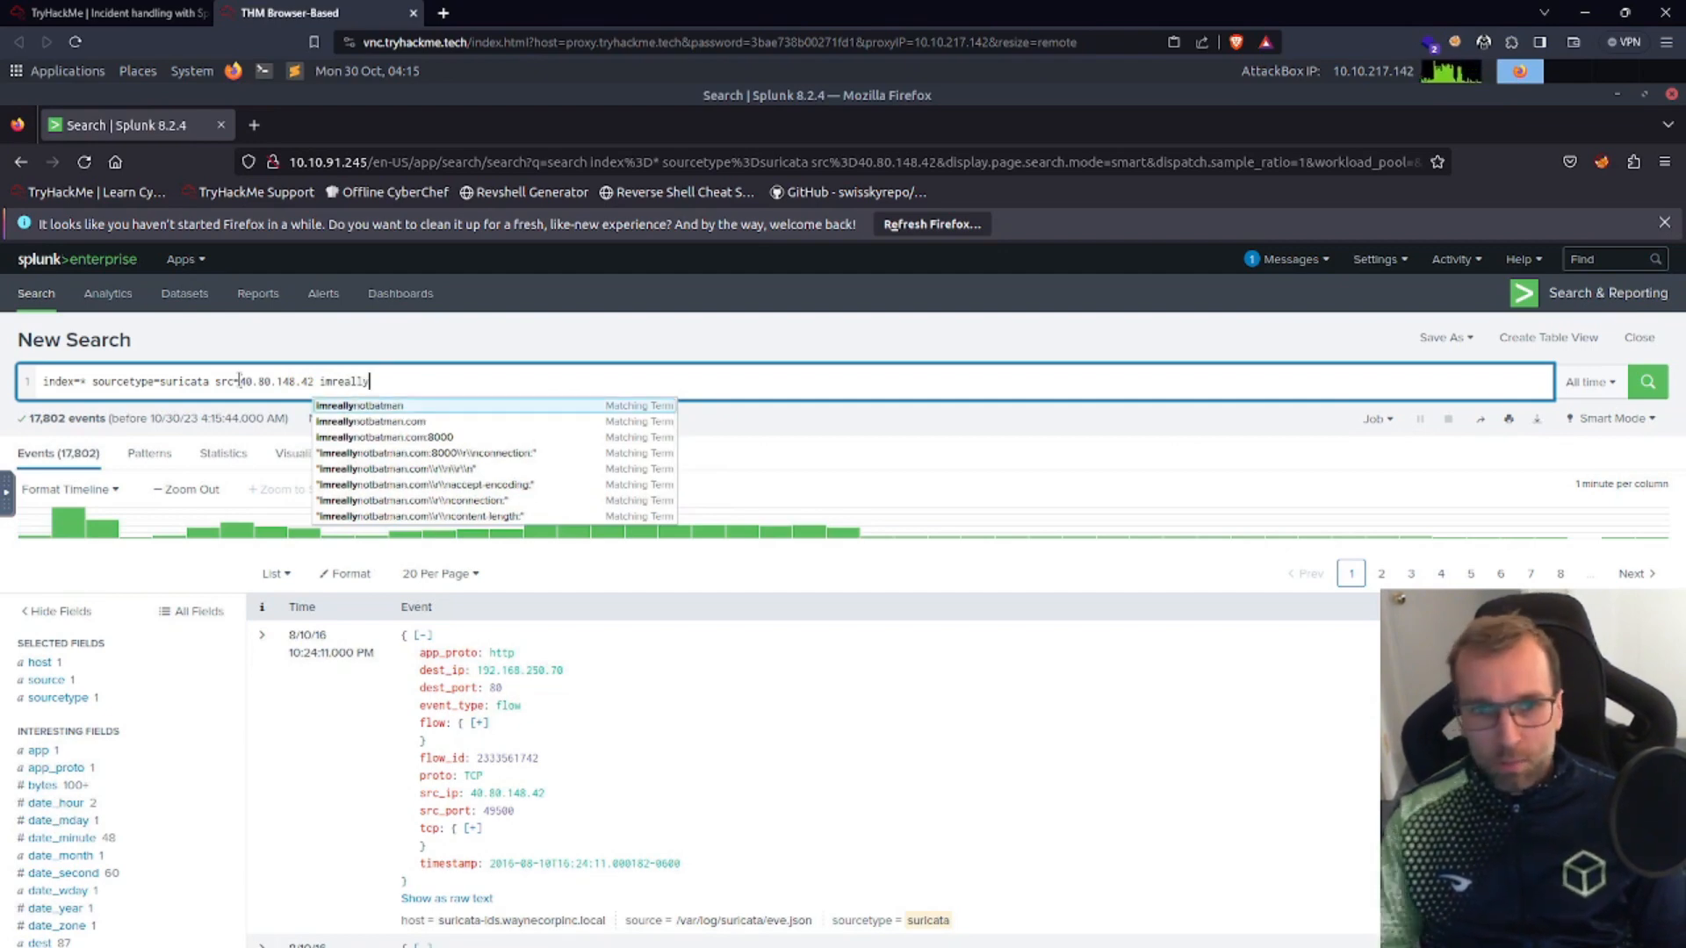
key("Down")
key("Return")
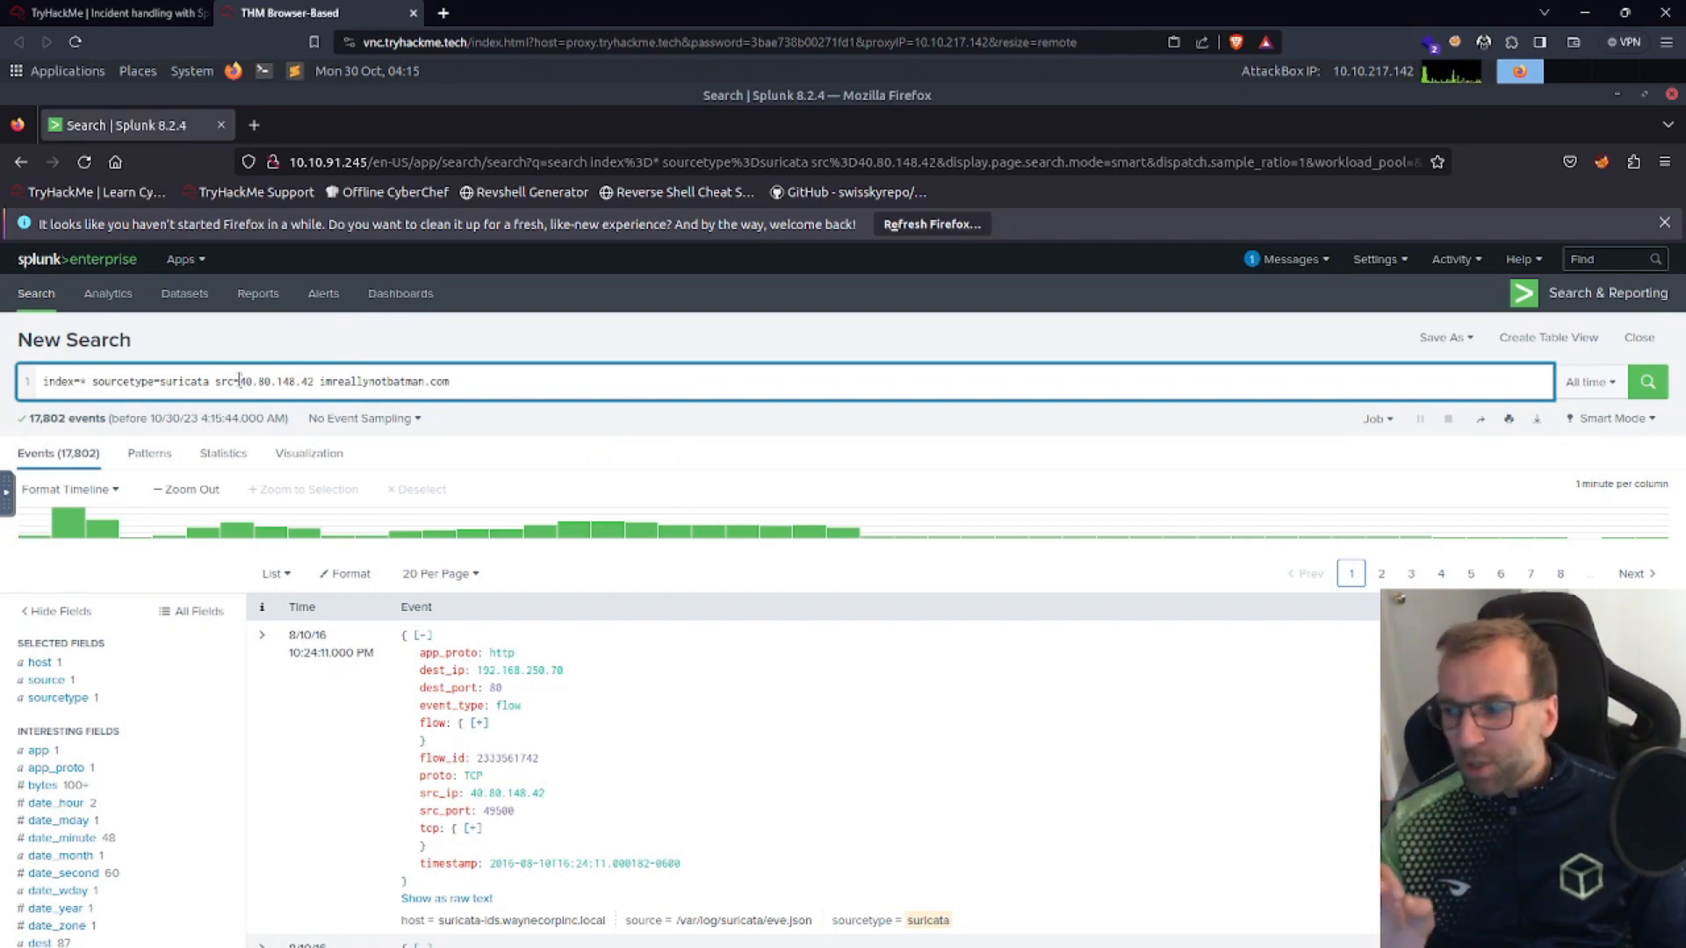
type("AND CVE")
key("Return")
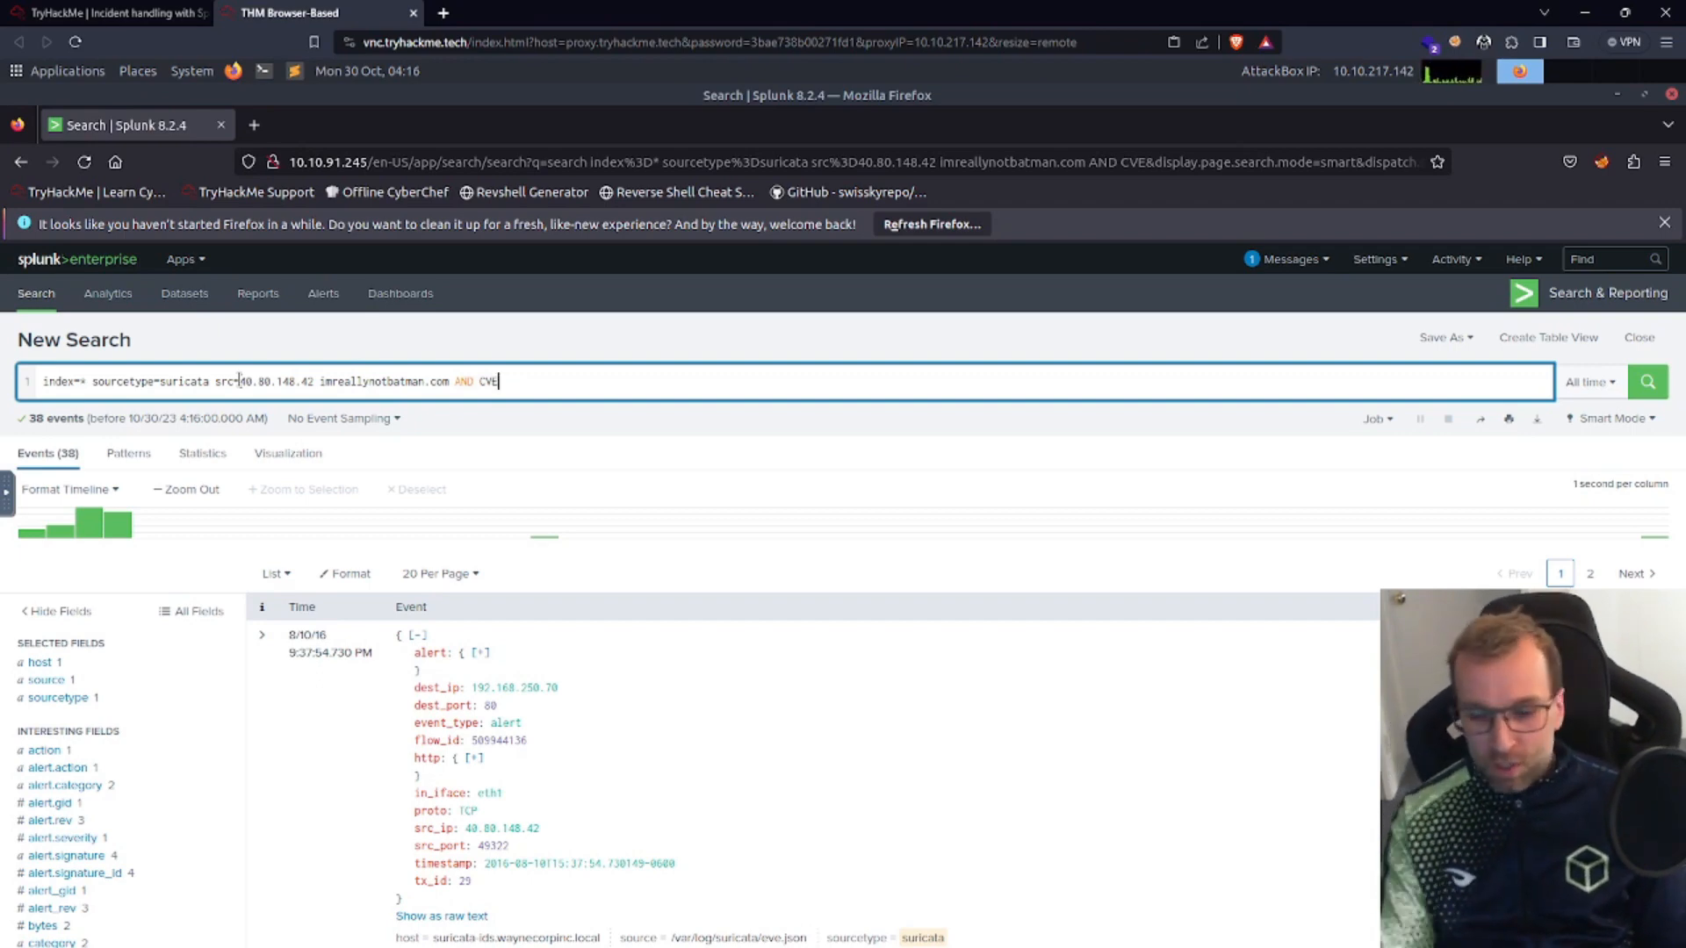
Step: Pipe the search into table alert.signature, run it, and review the listed signatures for the CVE value
type("| table")
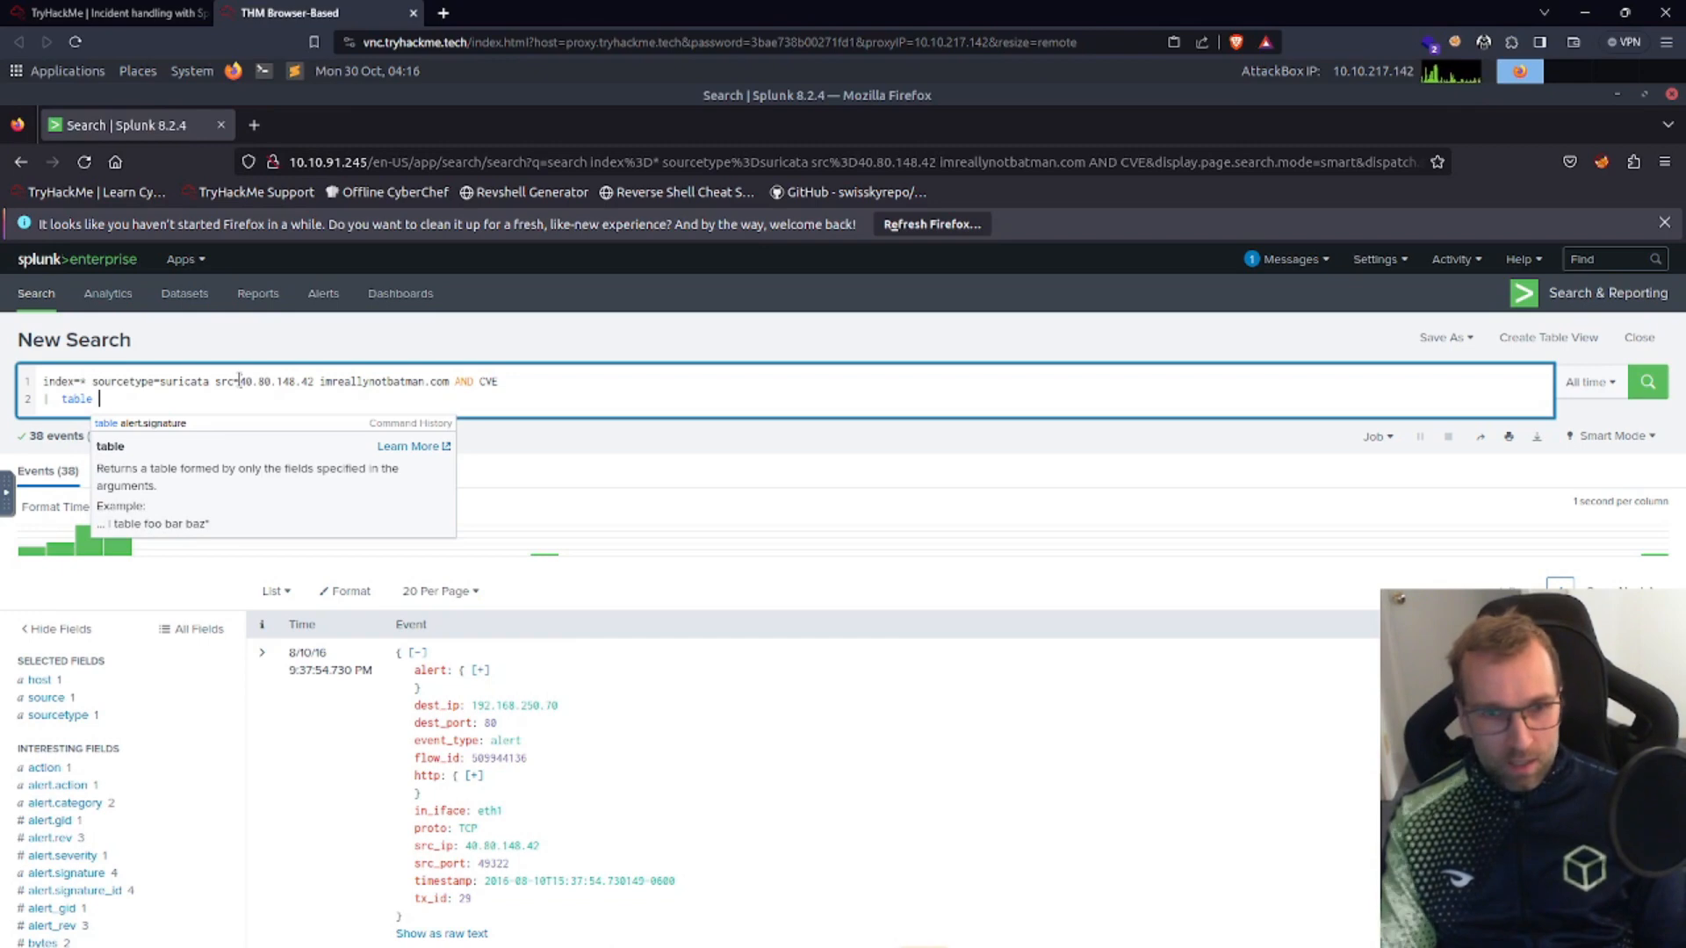
type("aler")
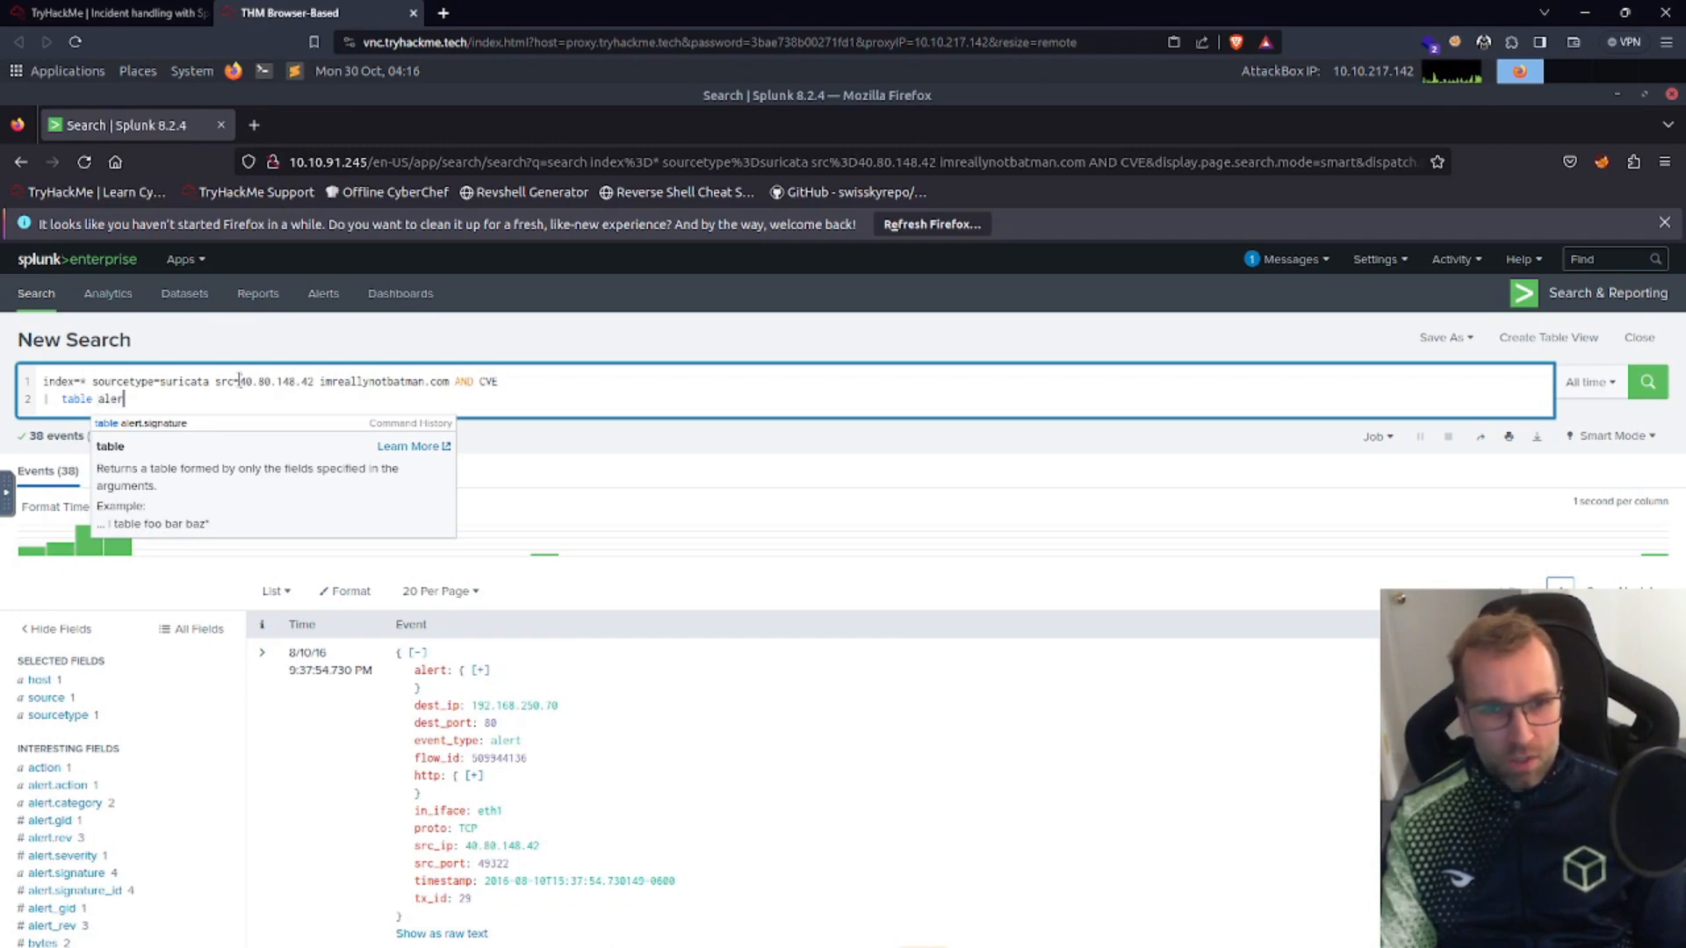
type("t.si")
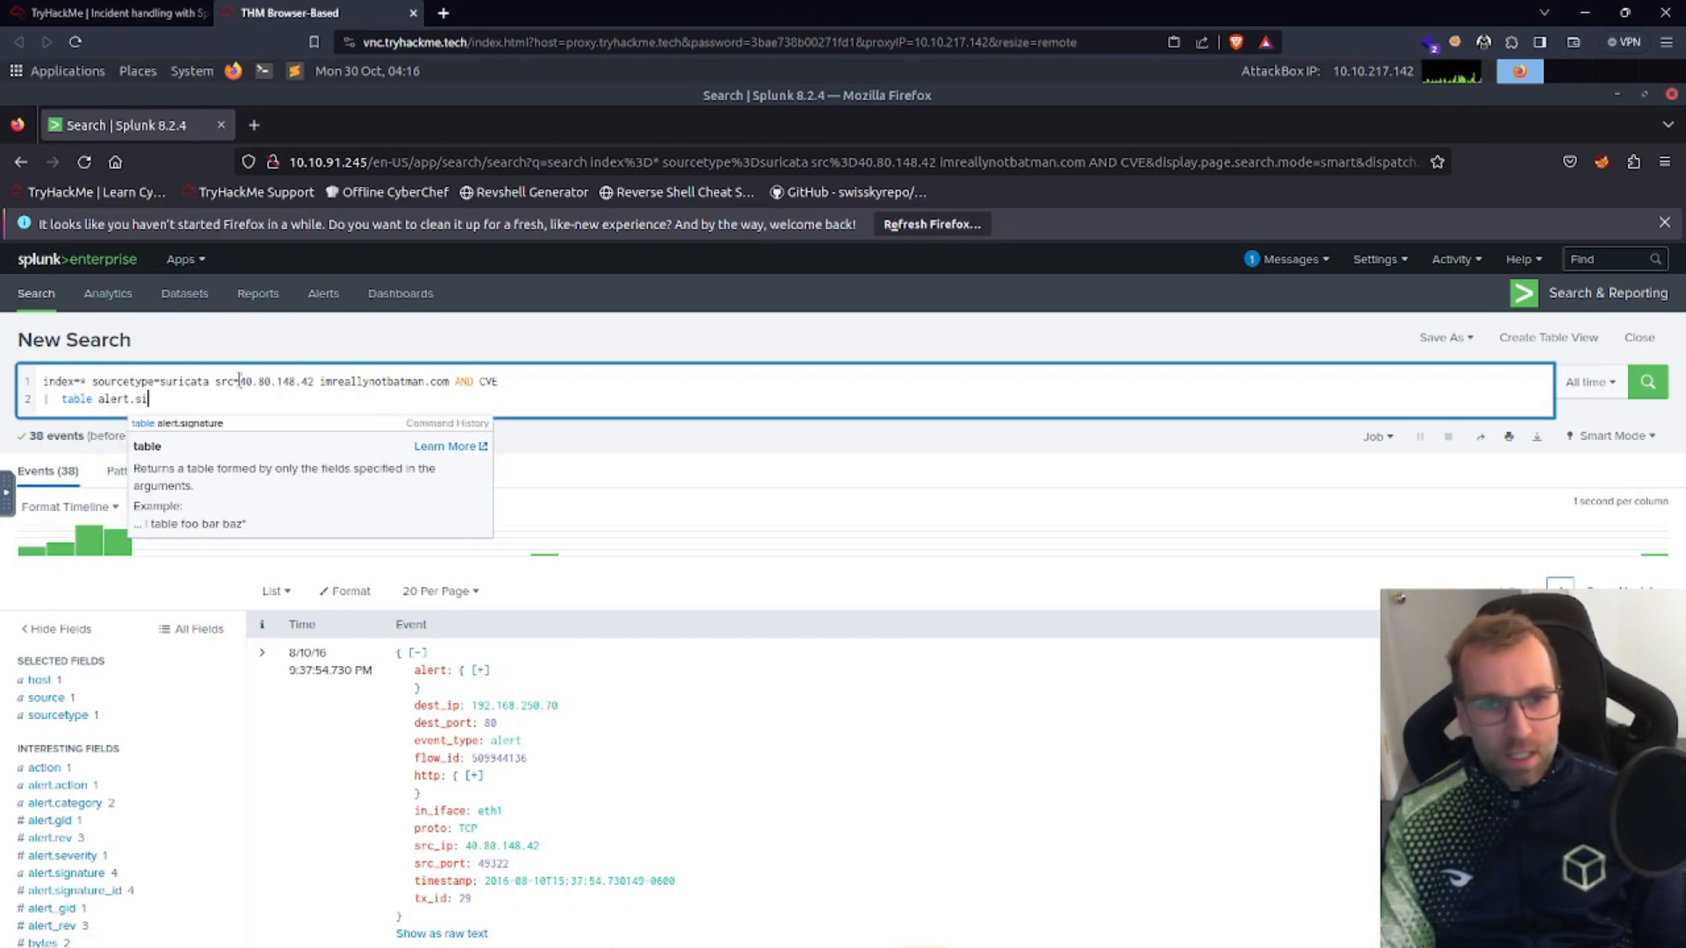
type("gnature")
key("Return")
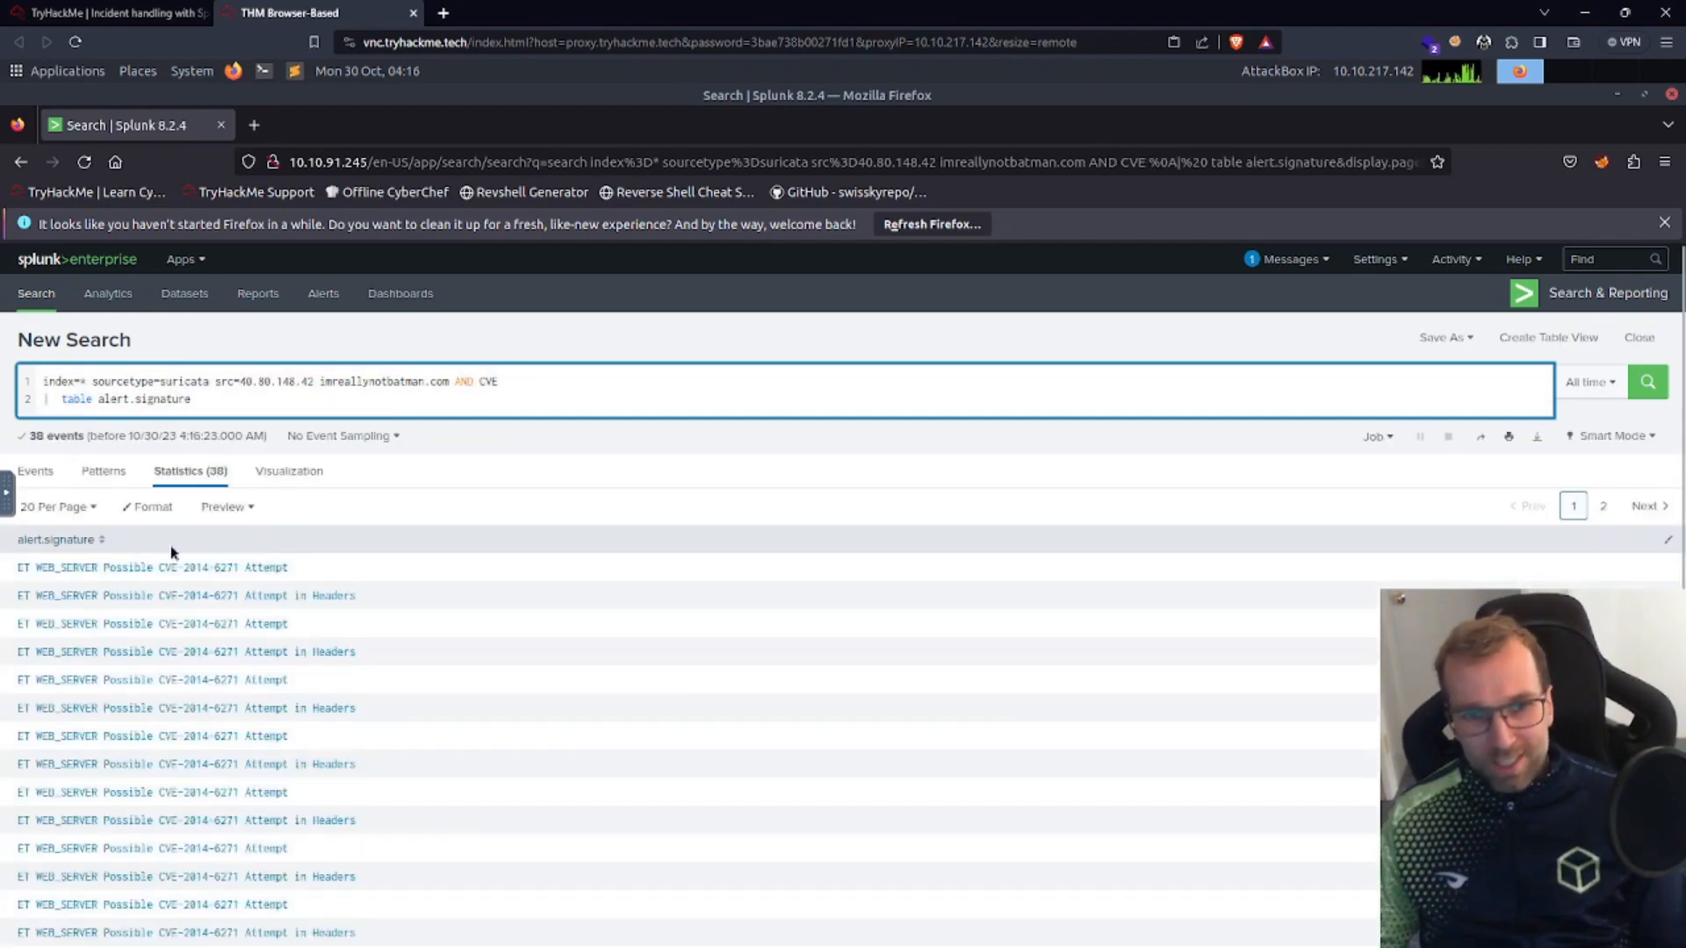
scroll(448, 716, "down", 1)
scroll(444, 725, "down", 3)
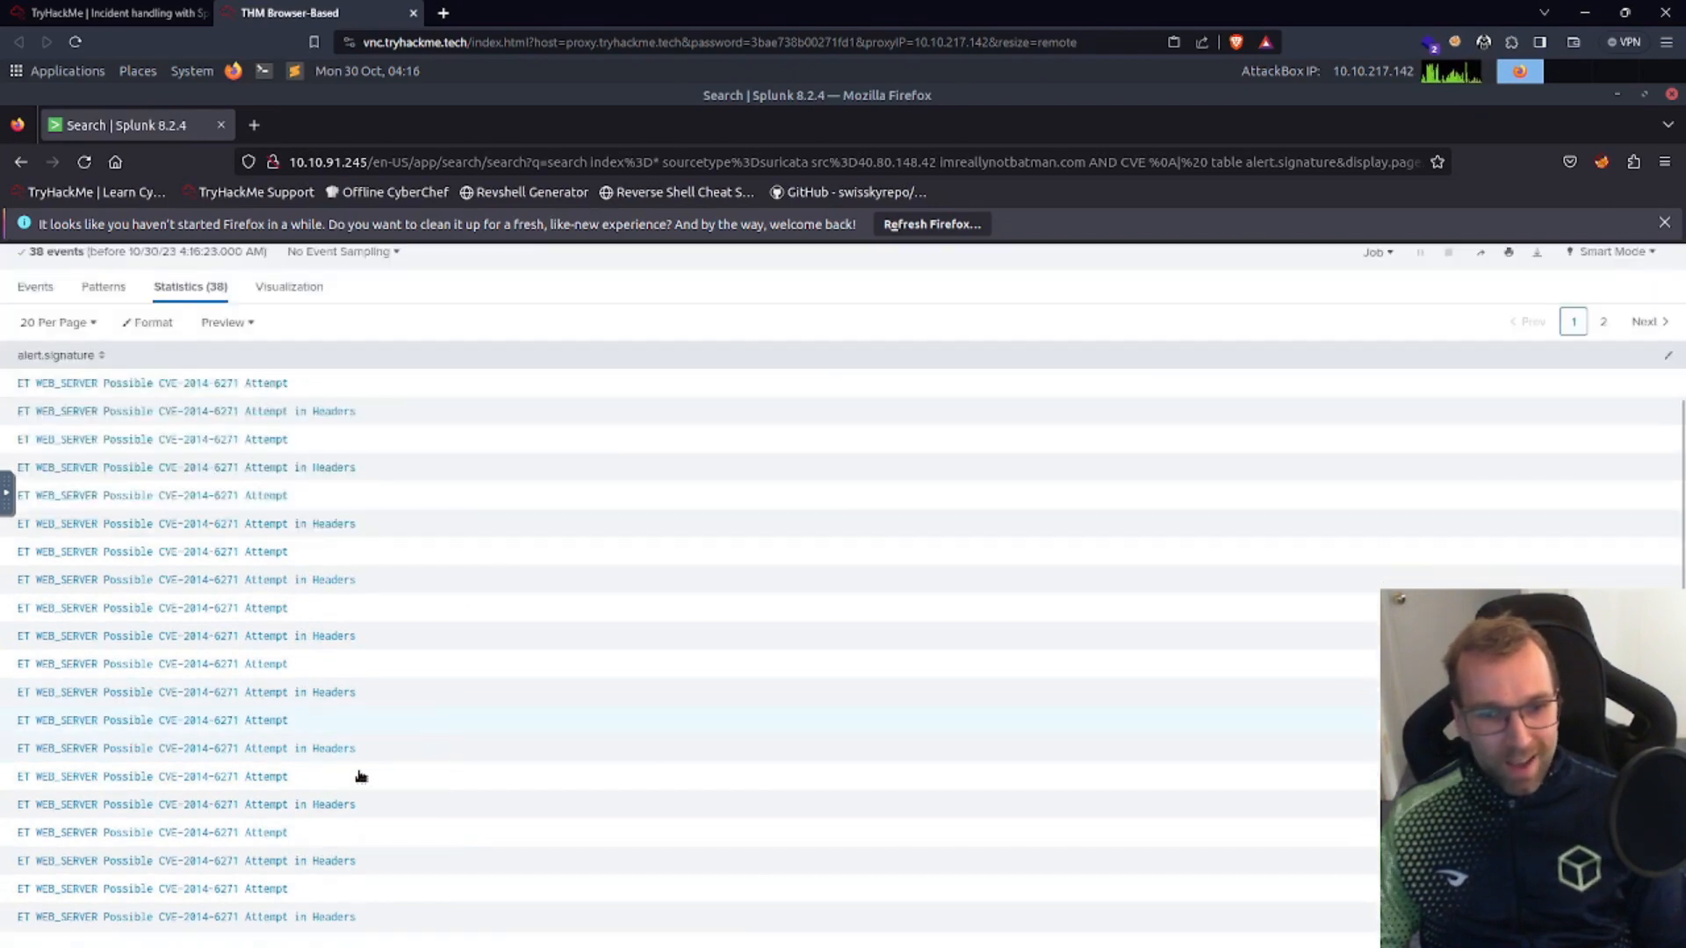
scroll(351, 765, "up", 3)
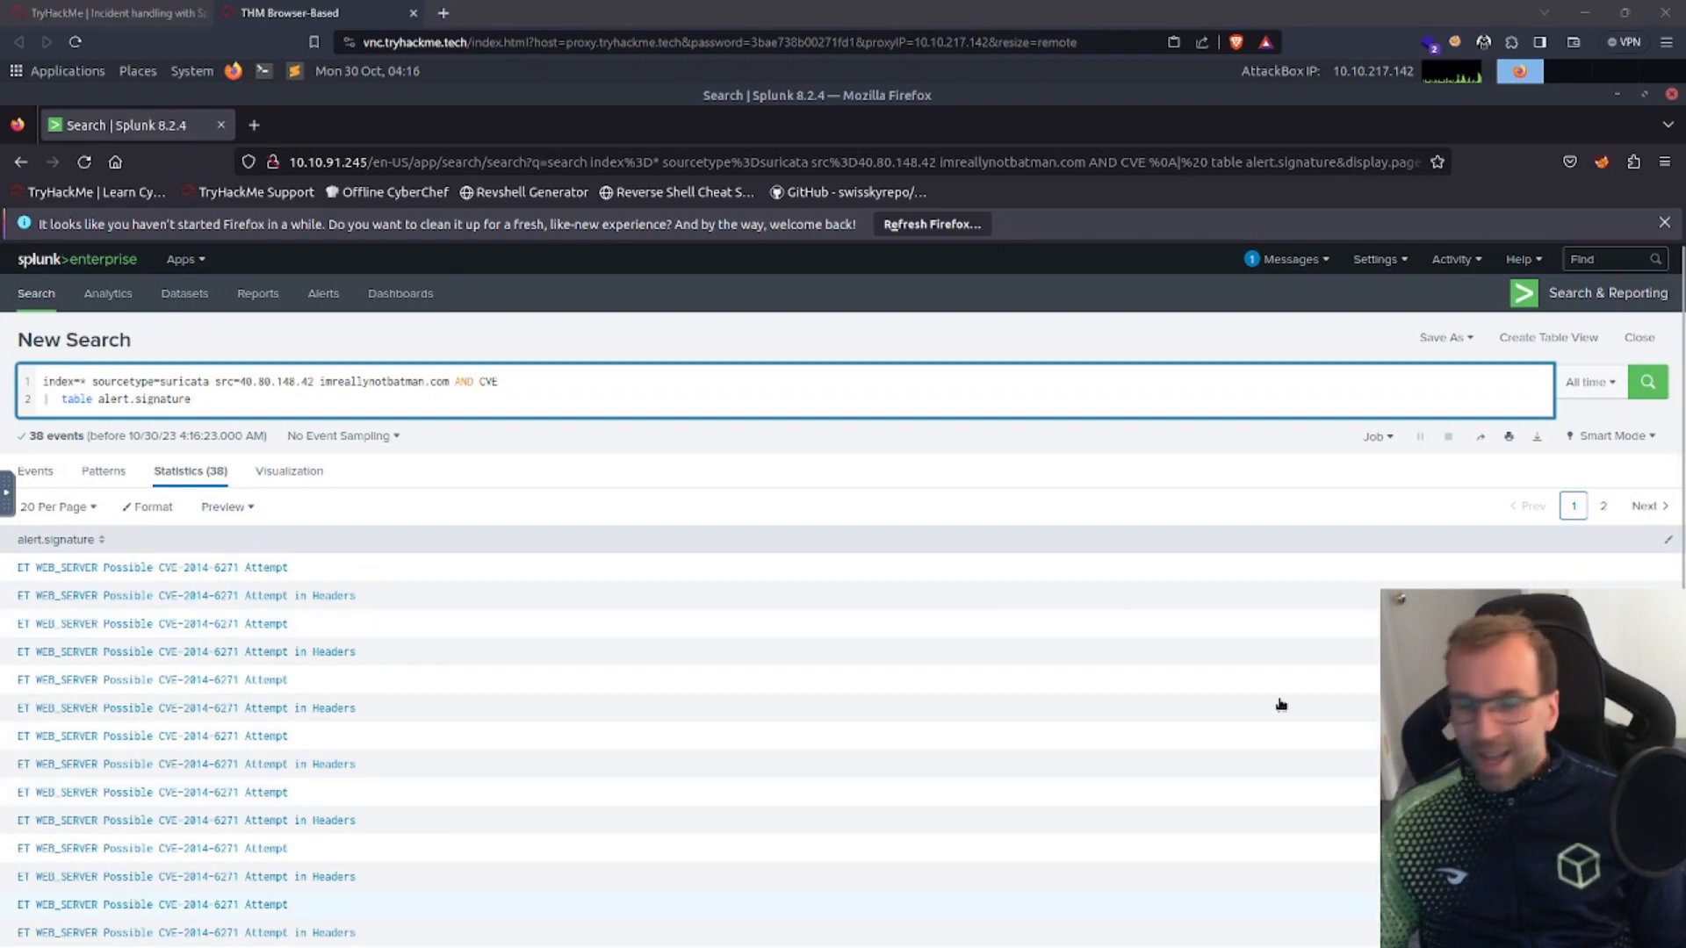
Step: Review the TryHackMe question about which CMS the web server is using and return to the Splunk search
left_click(121, 13)
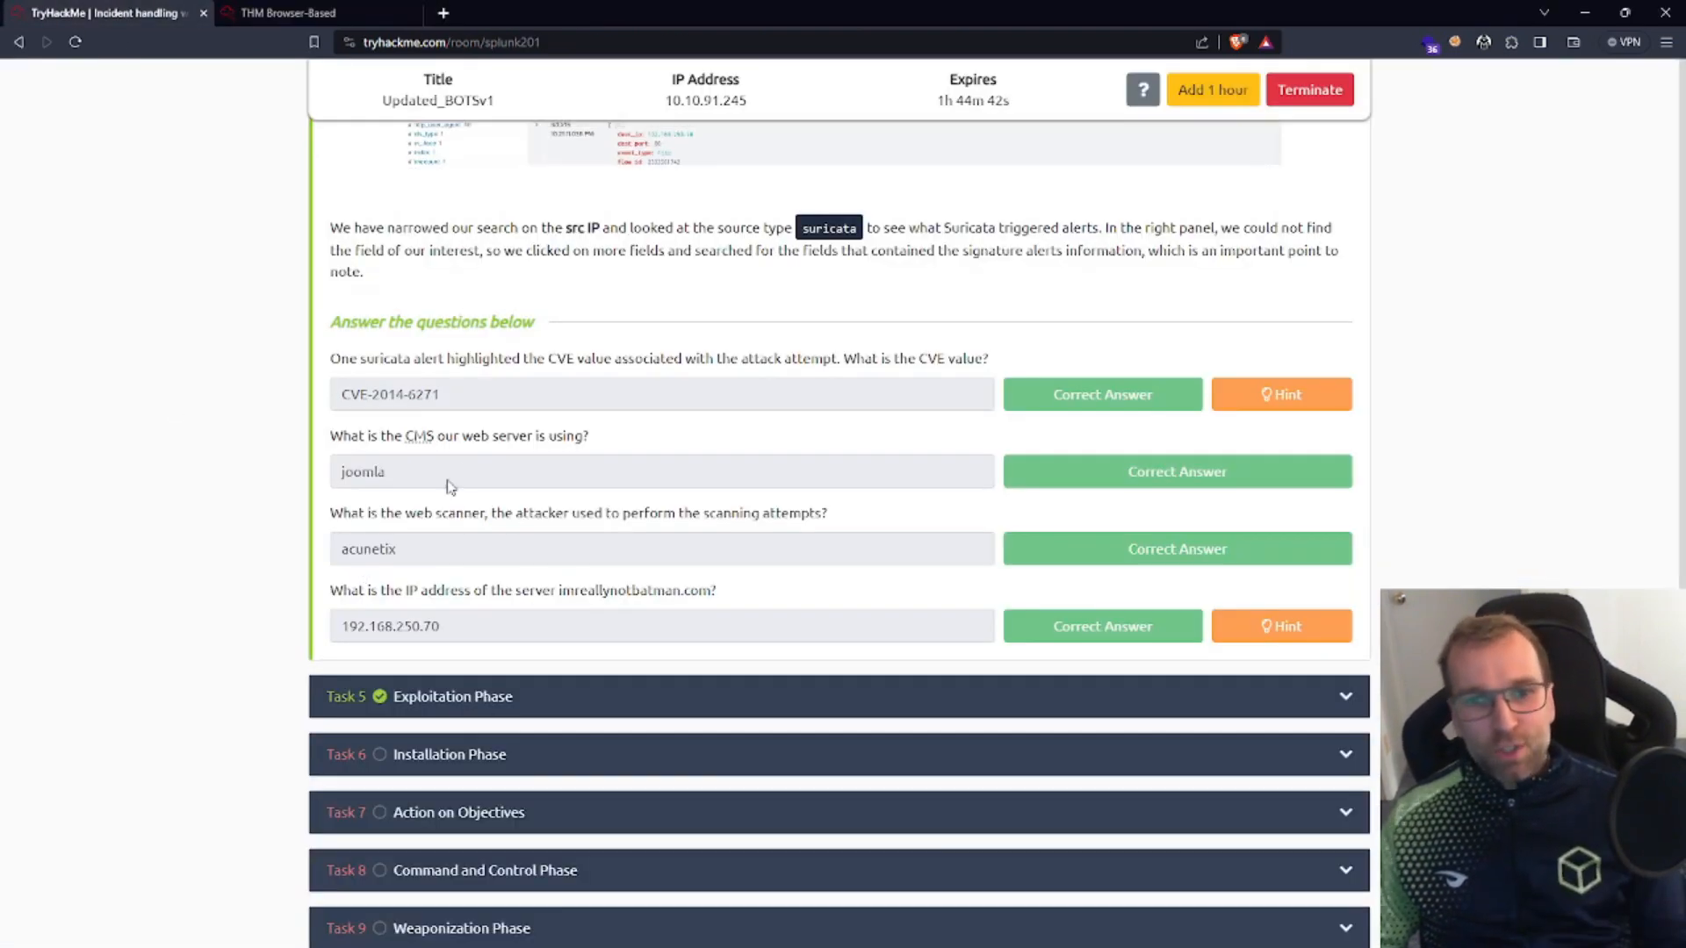
left_click_drag(591, 431, 310, 447)
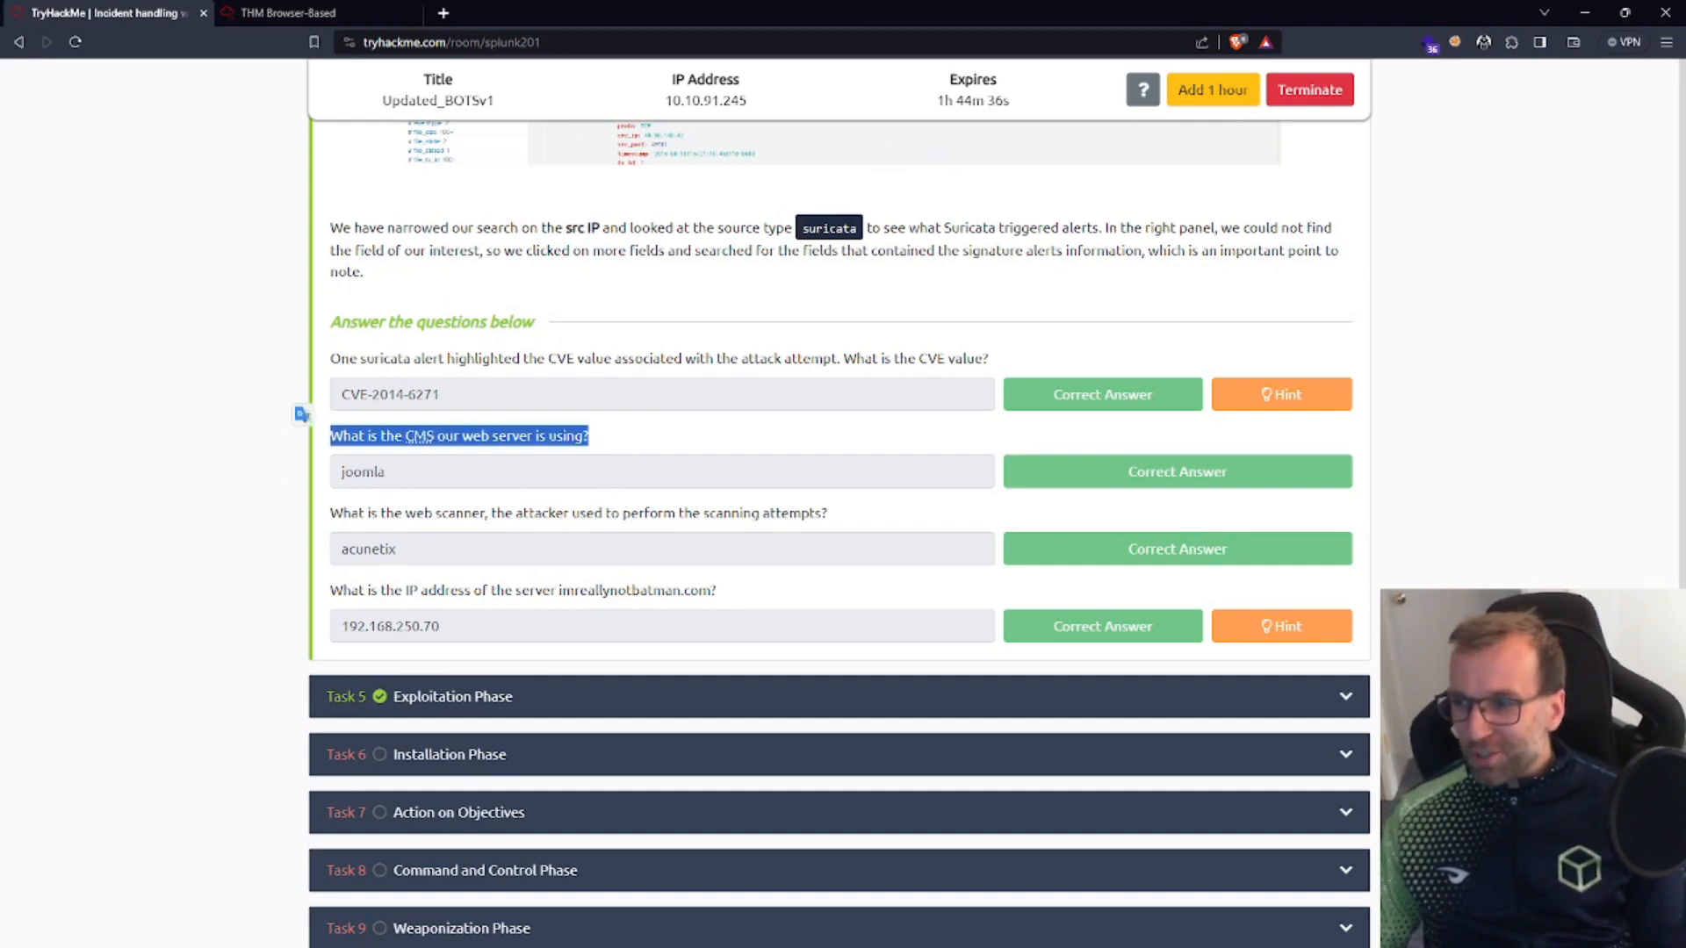
left_click(293, 14)
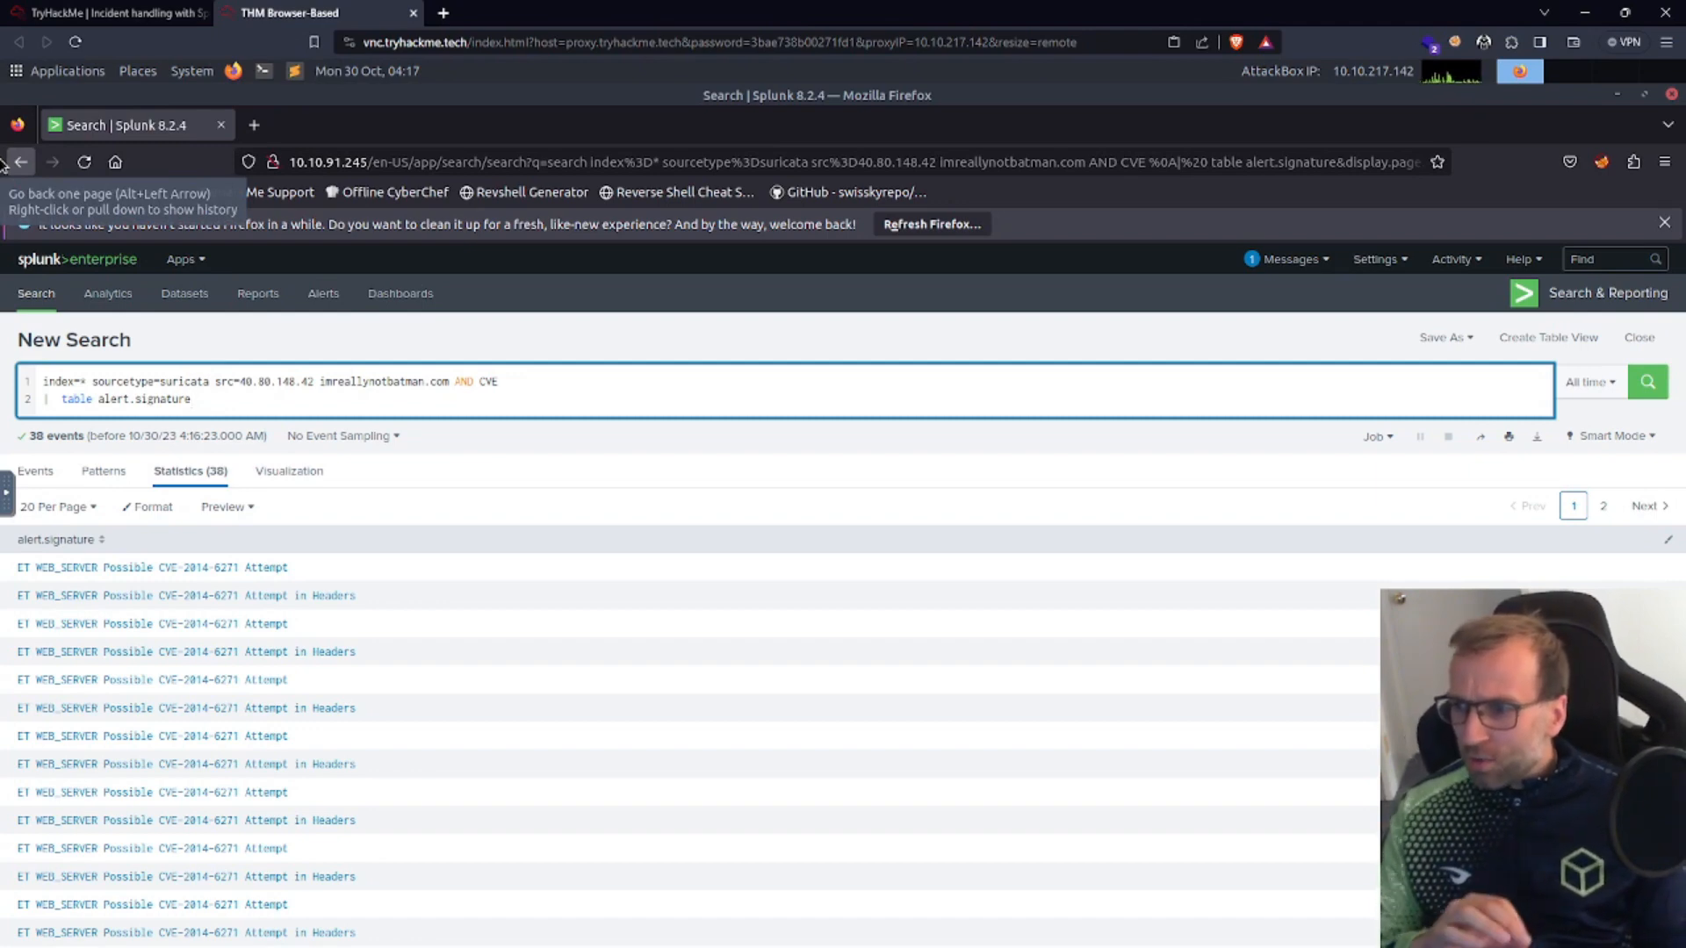
Step: Replace alert.signature with http.url in the table command, run the search, and review the listed URLs
left_click_drag(193, 399, 98, 400)
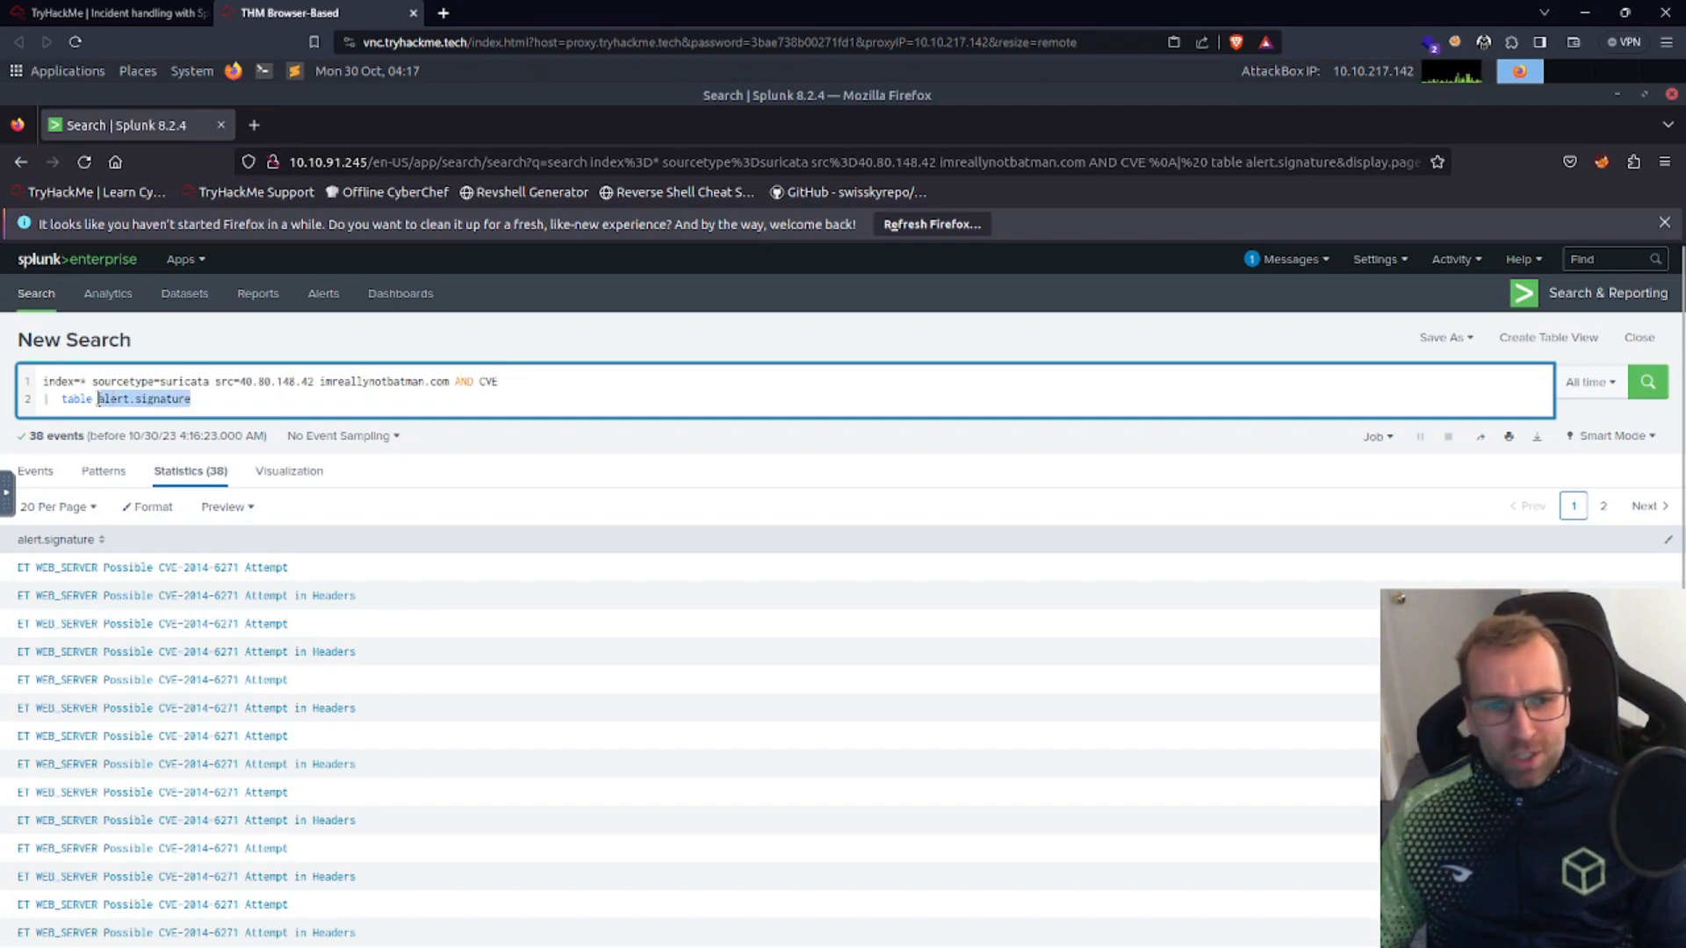
type("http")
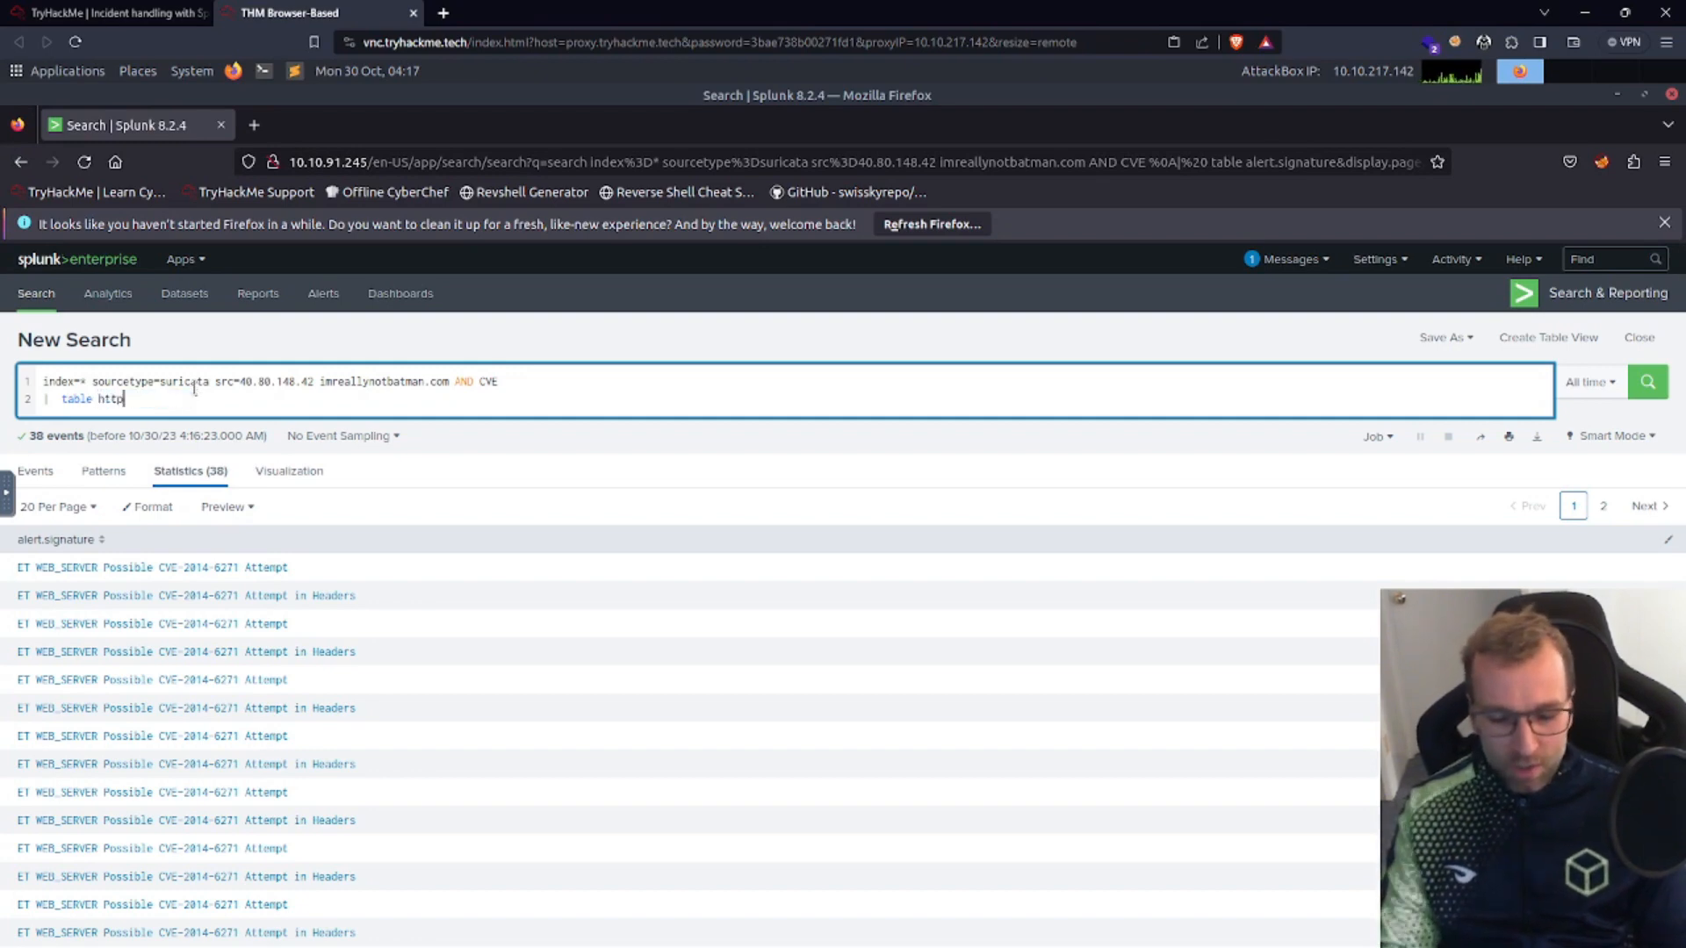
type(".url")
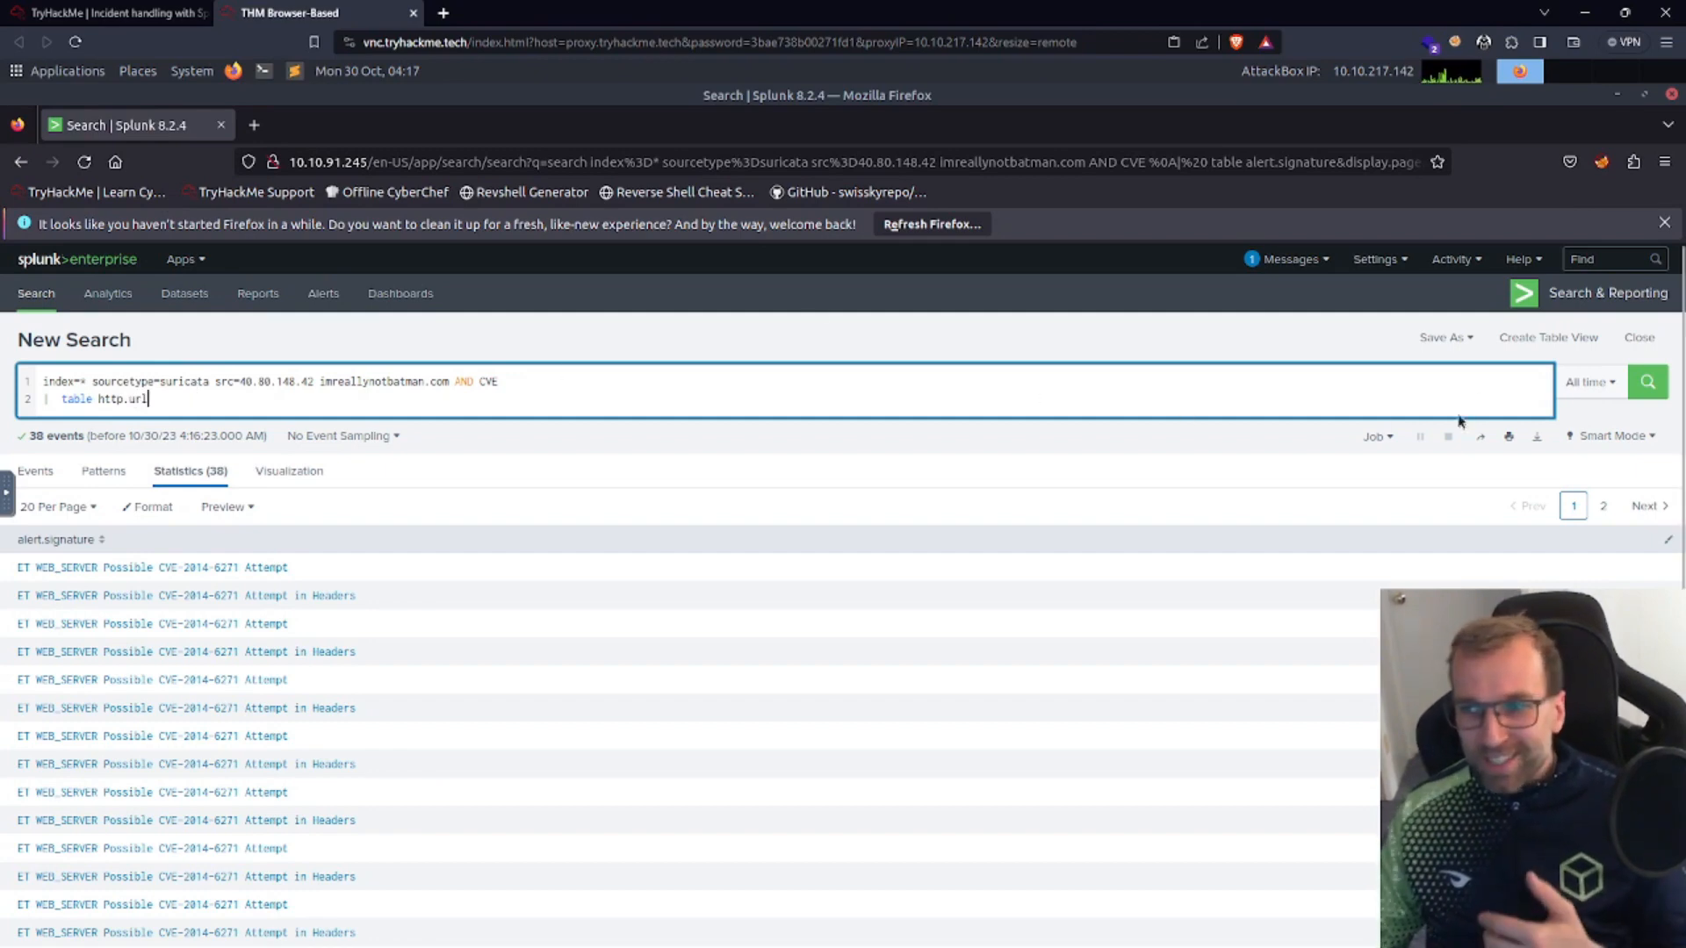
left_click(1644, 389)
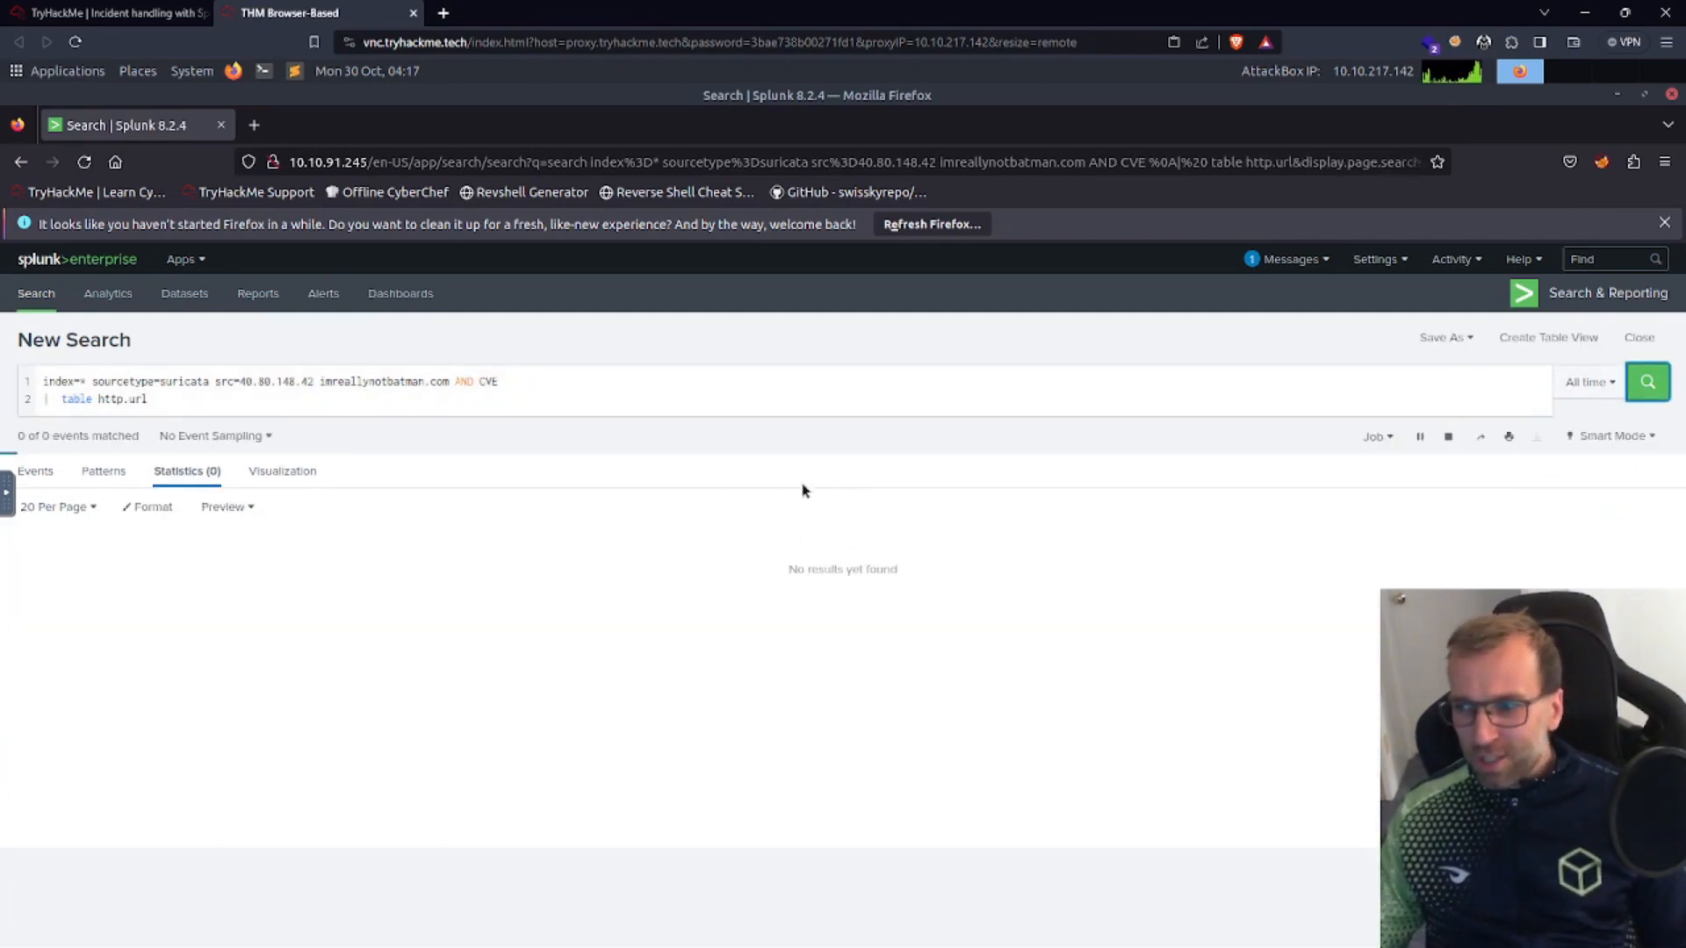
scroll(346, 700, "down", 2)
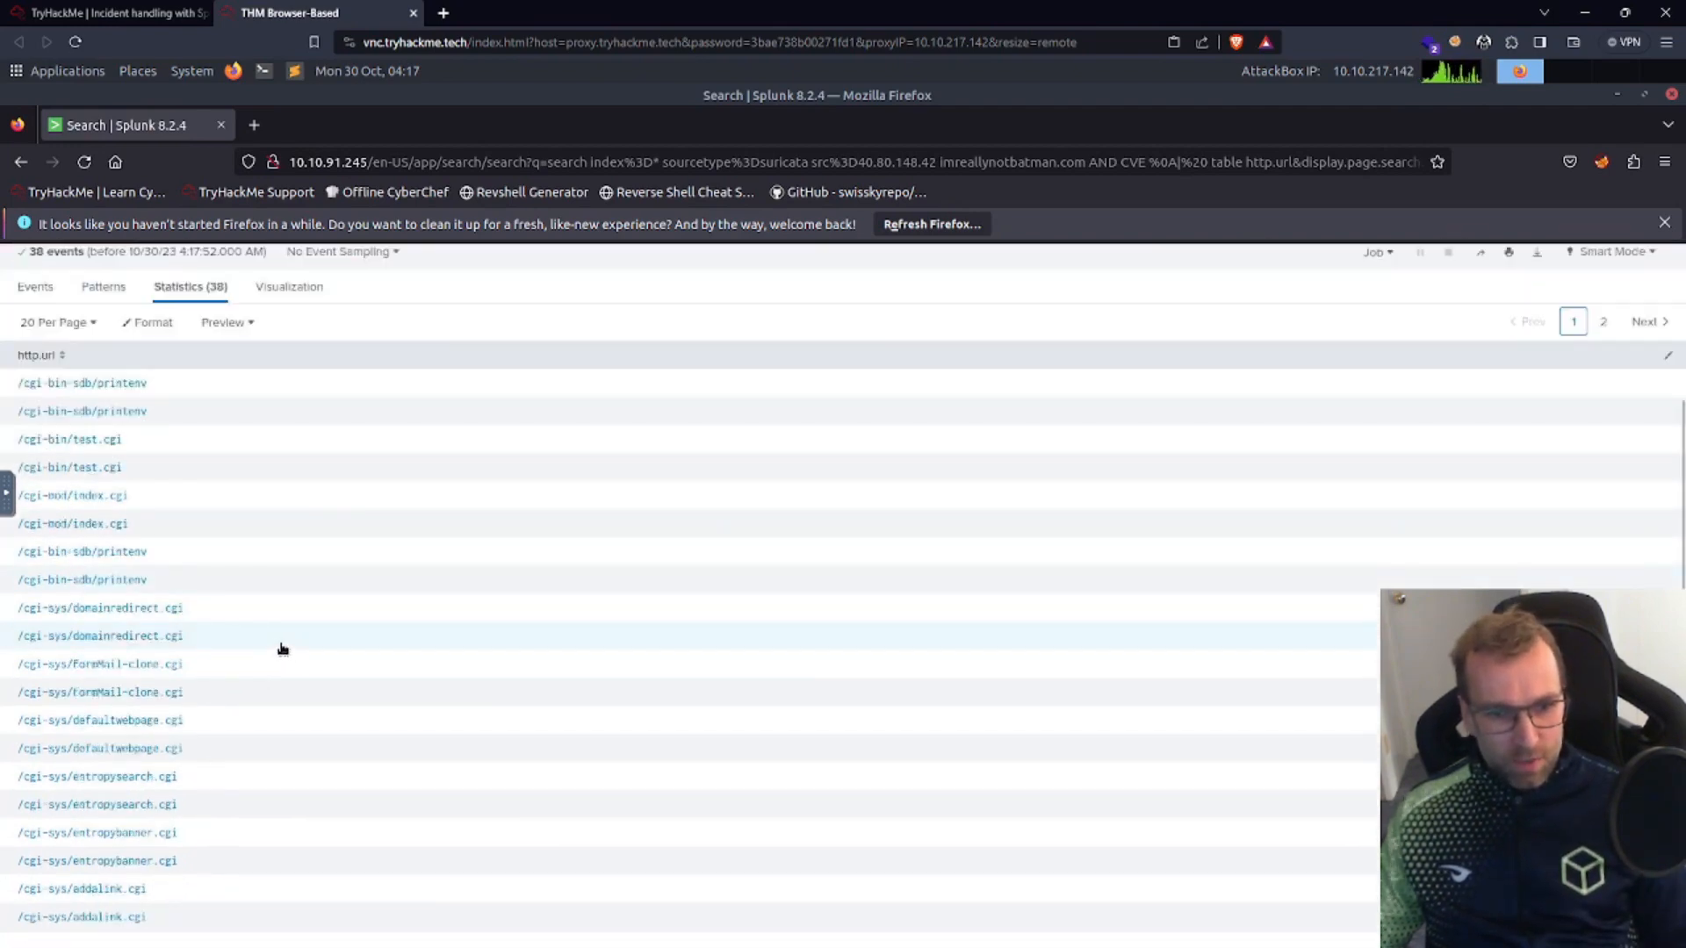
scroll(315, 685, "up", 2)
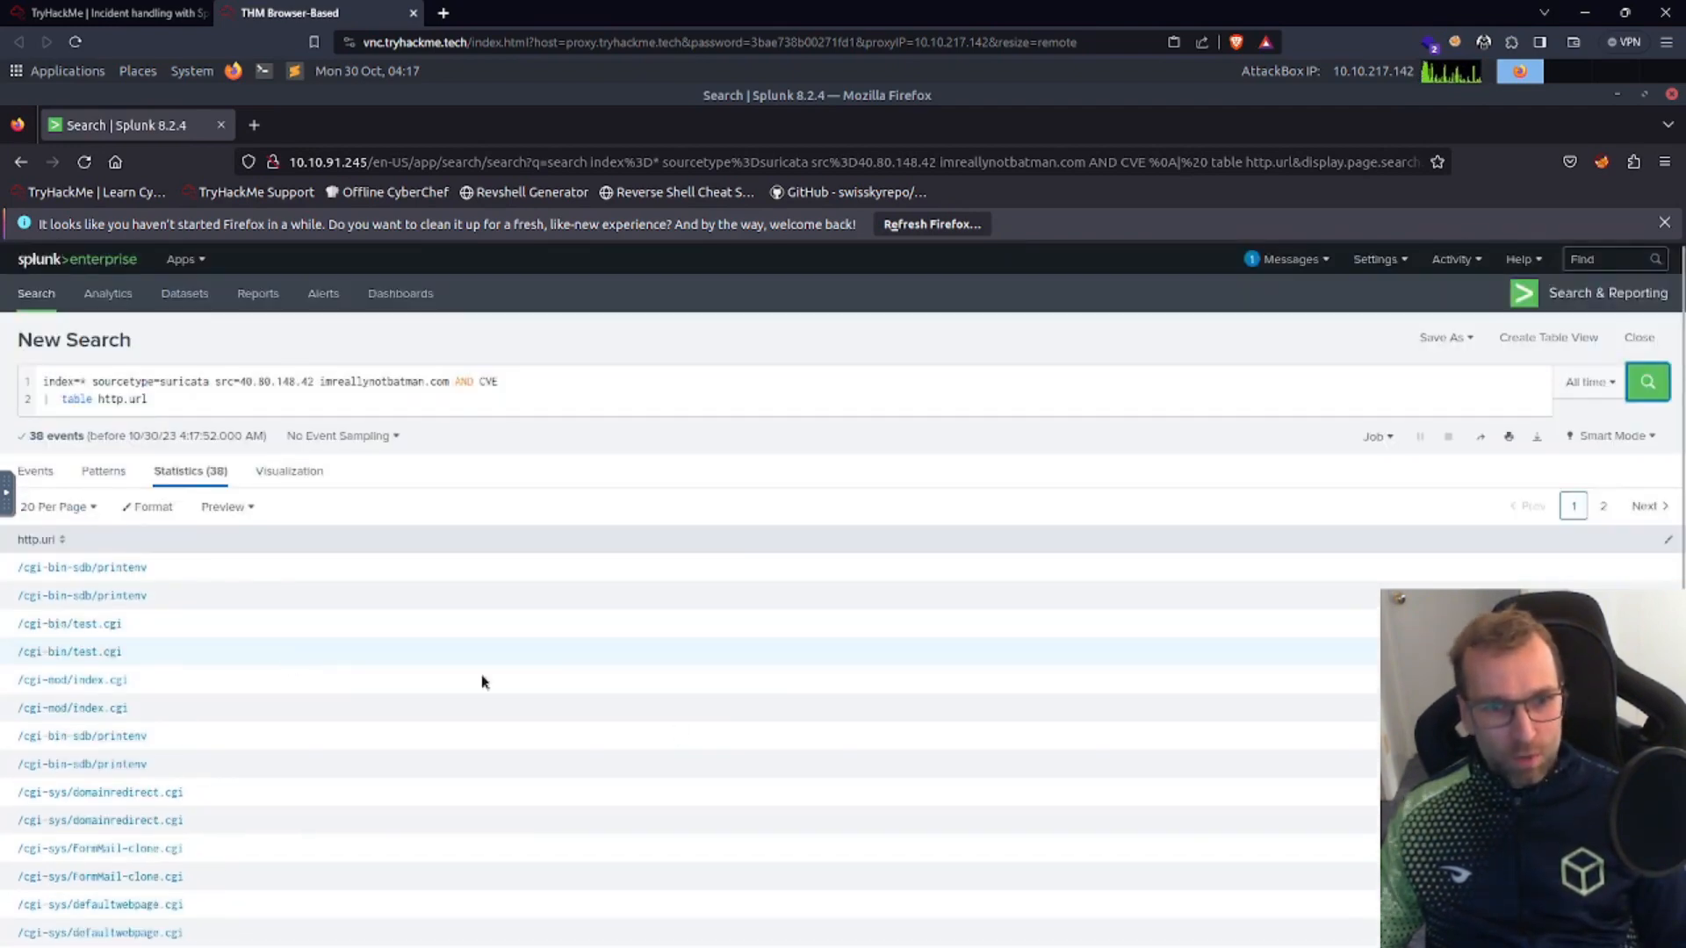
scroll(317, 673, "down", 2)
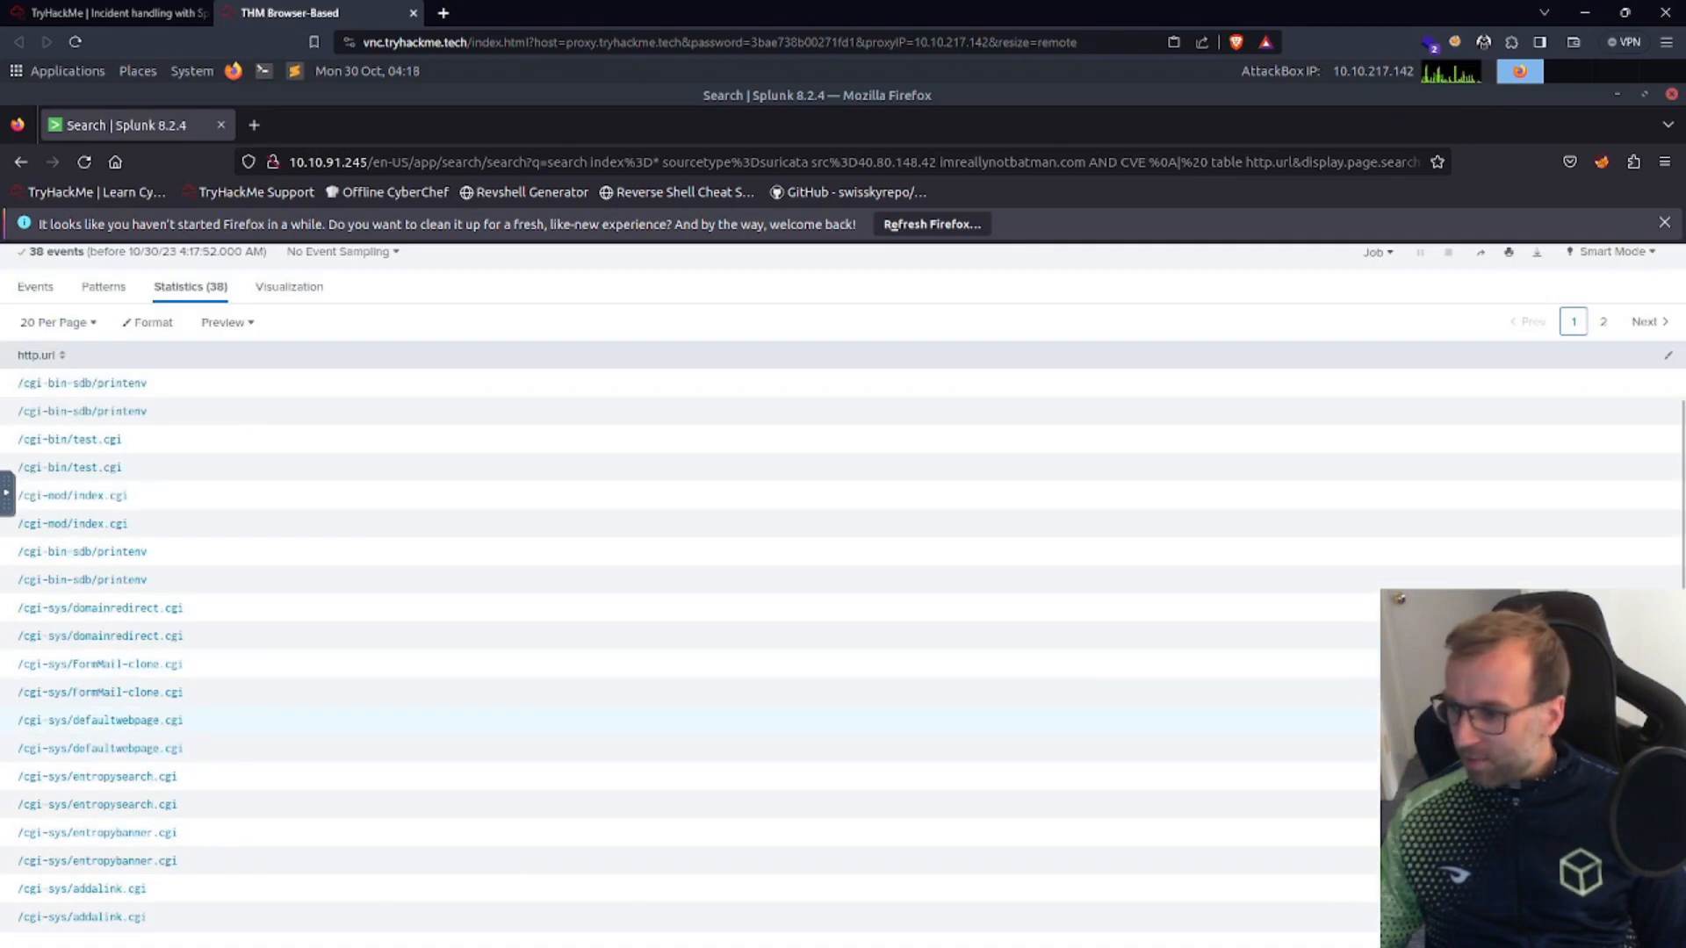
scroll(139, 530, "up", 2)
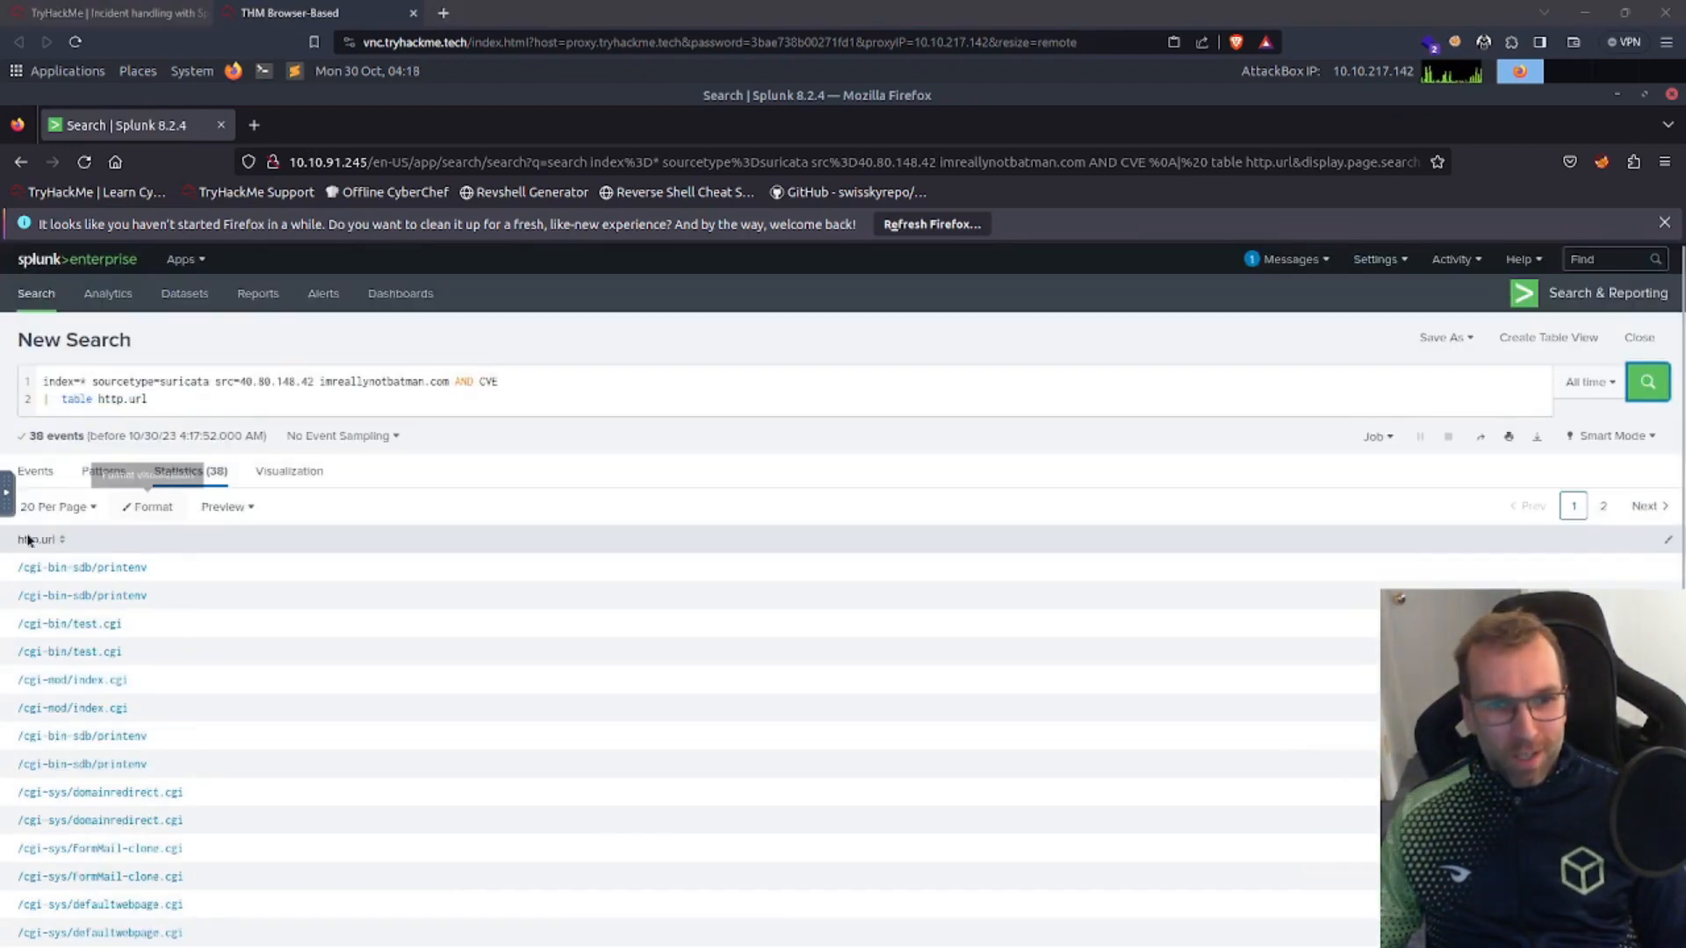
left_click(27, 570)
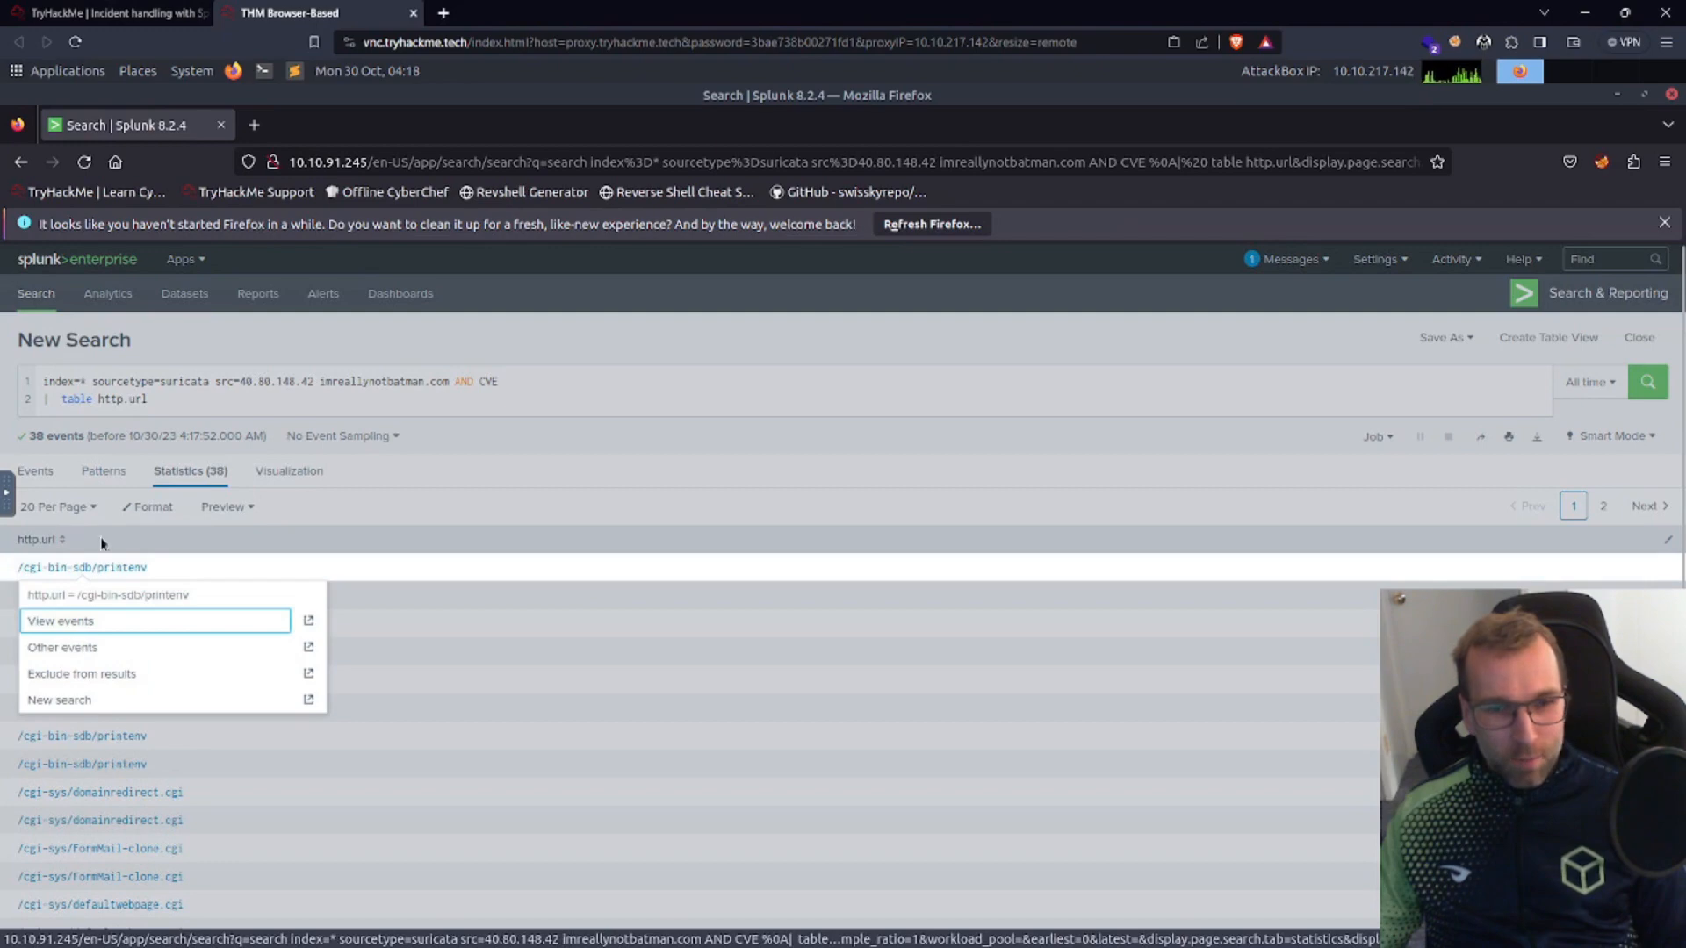
left_click(165, 403)
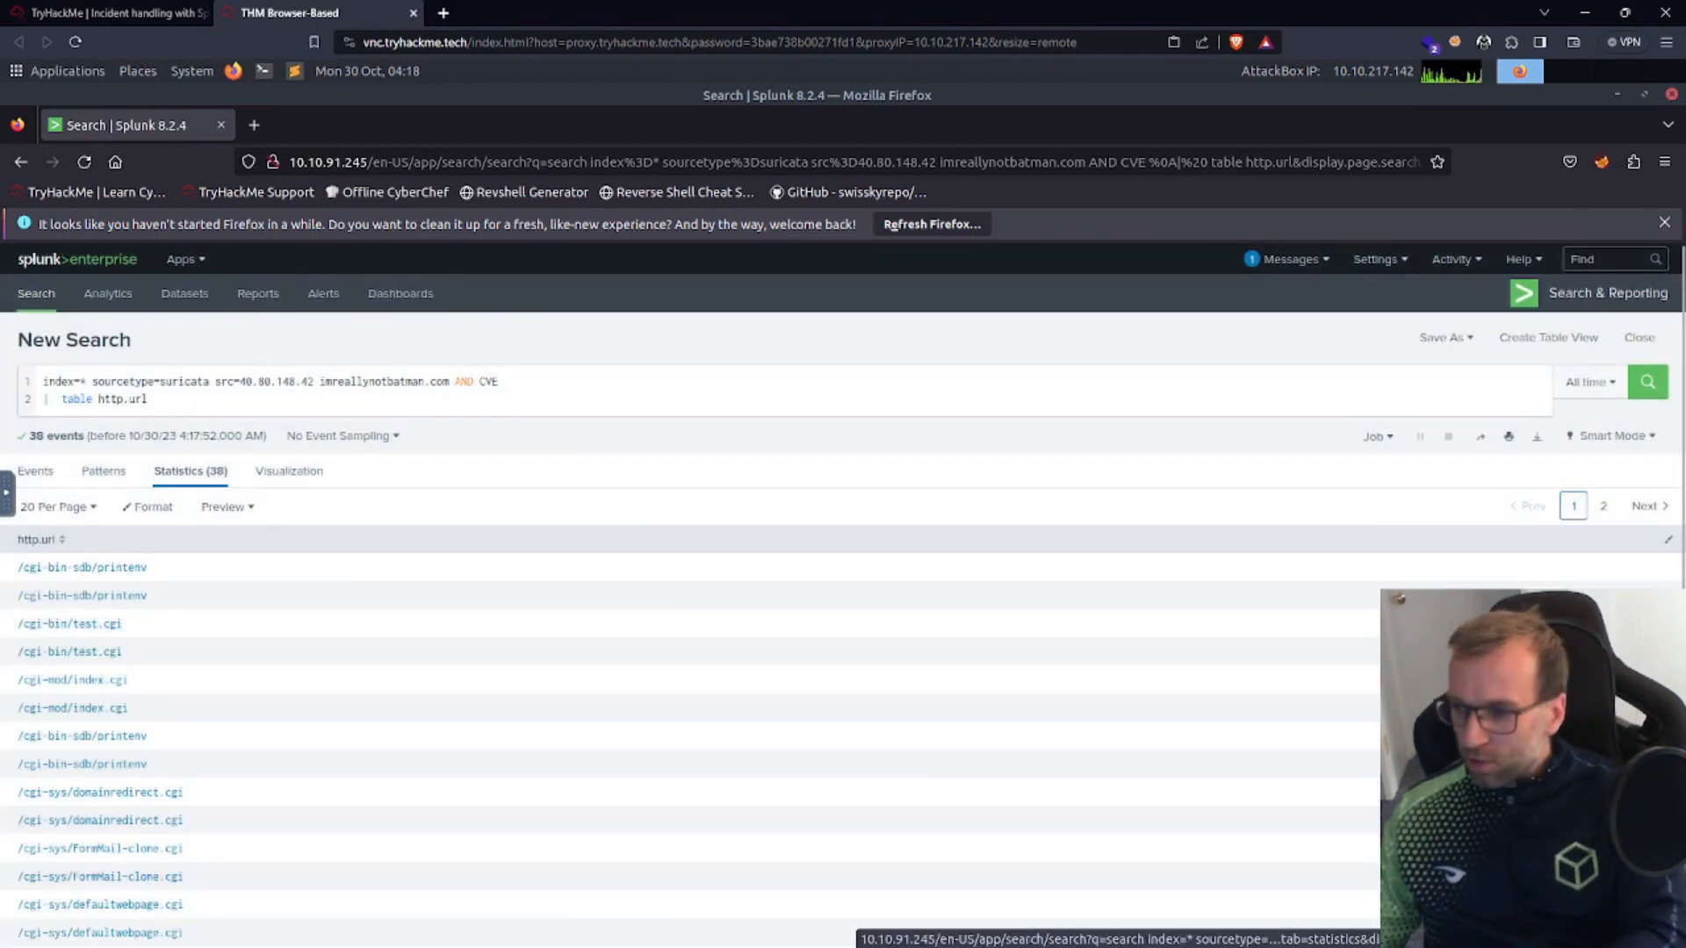
Step: Remove the AND CVE terms from the search query, keeping imreallynotbatman.com and the http.url table, and run it
left_click(508, 381)
key("BackSpace")
key("BackSpace")
key("BackSpace")
key("BackSpace")
key("BackSpace")
key("BackSpace")
key("BackSpace")
key("BackSpace")
key("BackSpace")
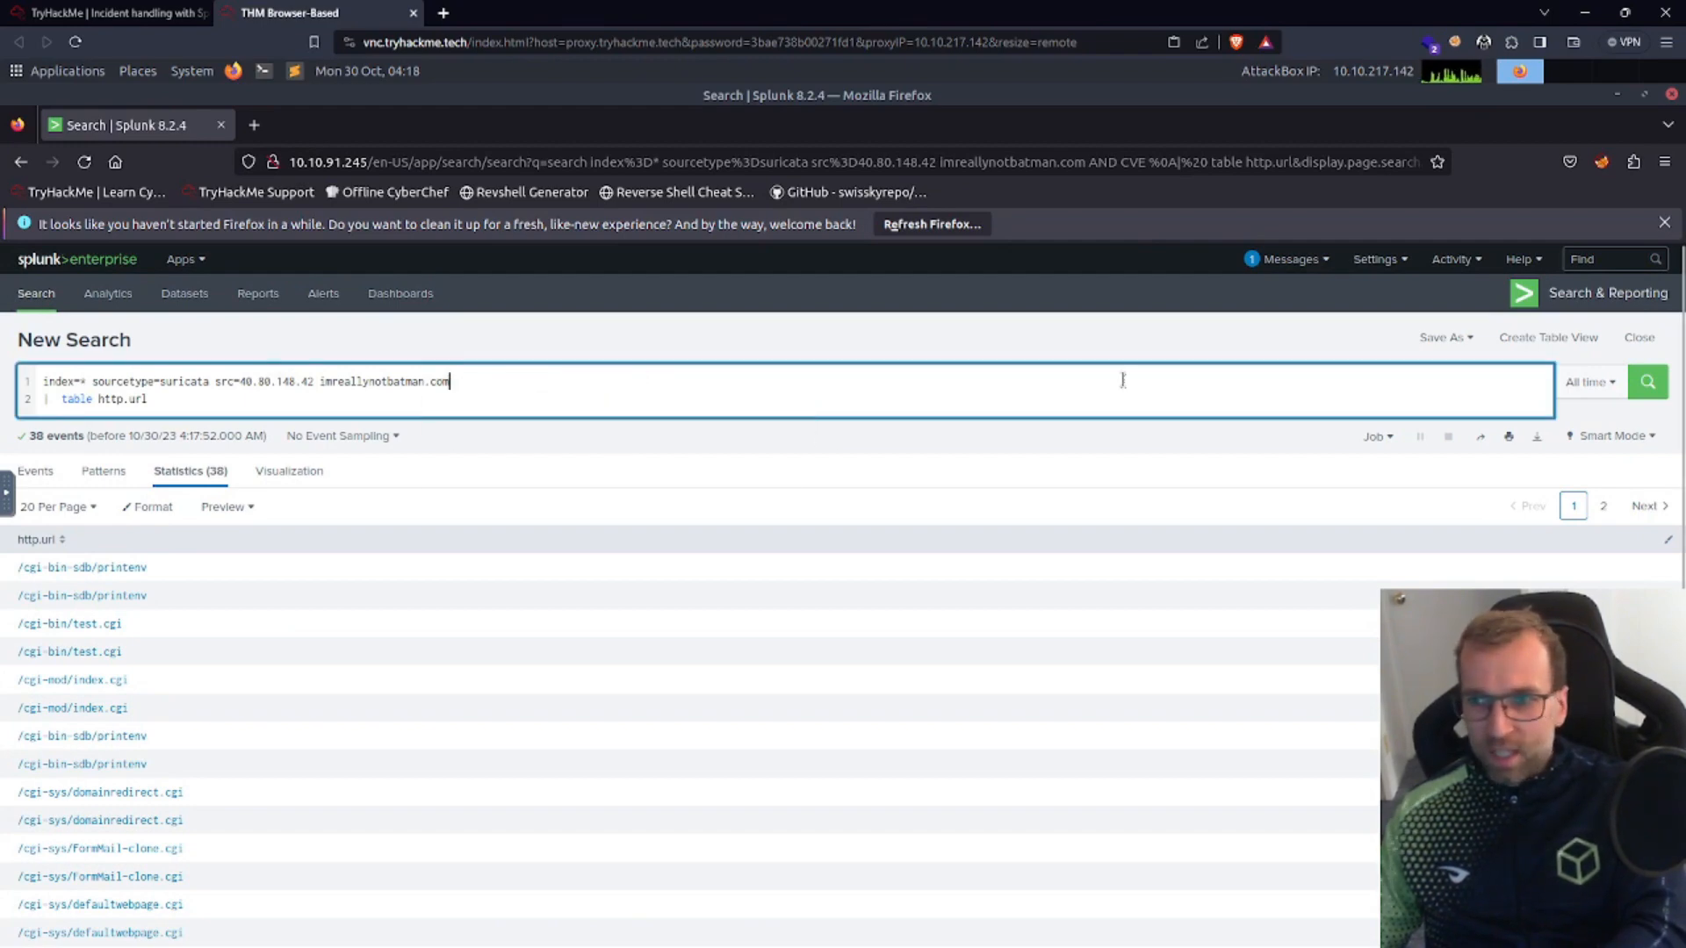
key("Return")
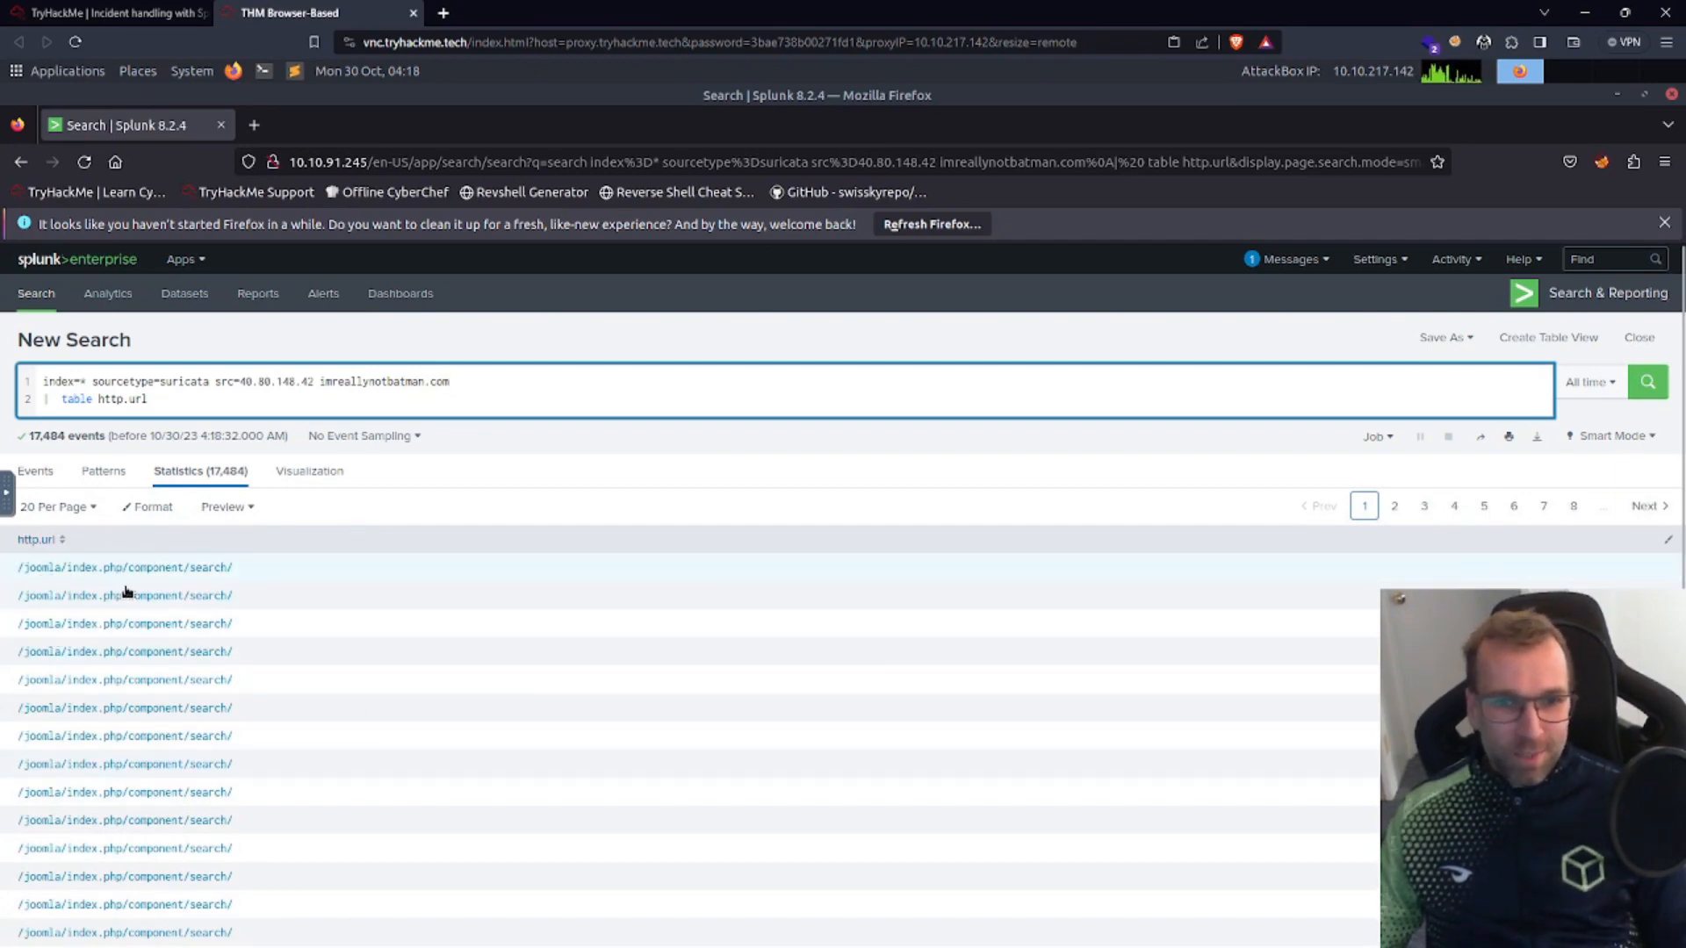
Step: Review the TryHackMe Reconnaissance Phase questions about the CMS and web scanner, and return to the Splunk search
left_click(146, 14)
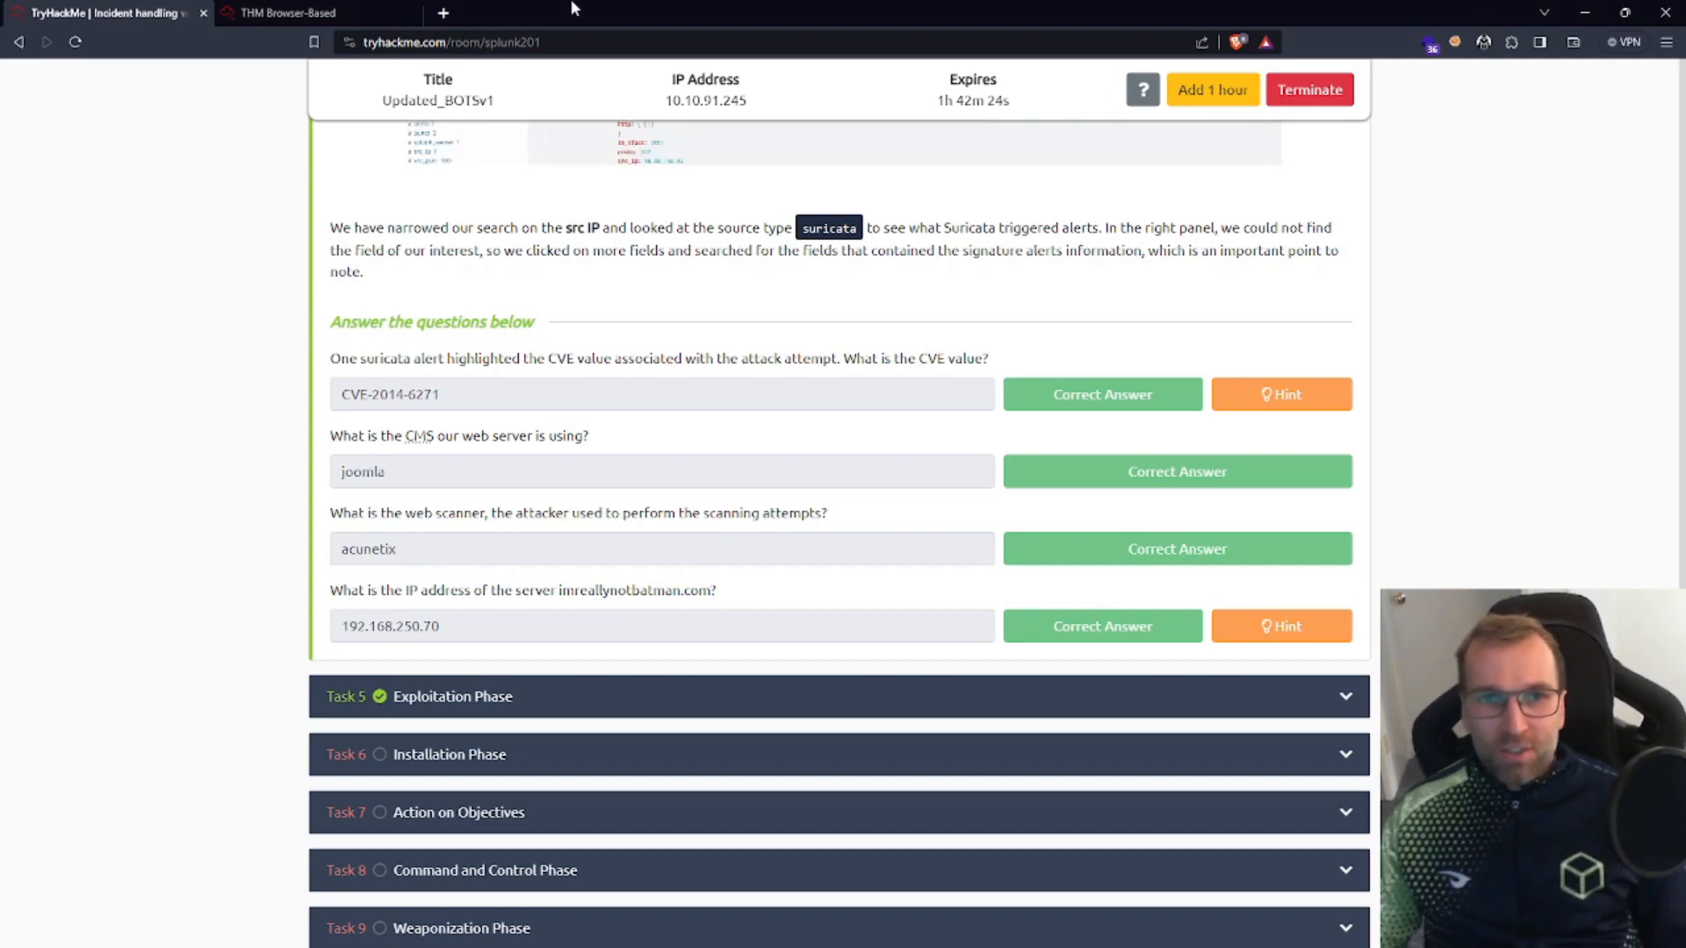
left_click(261, 11)
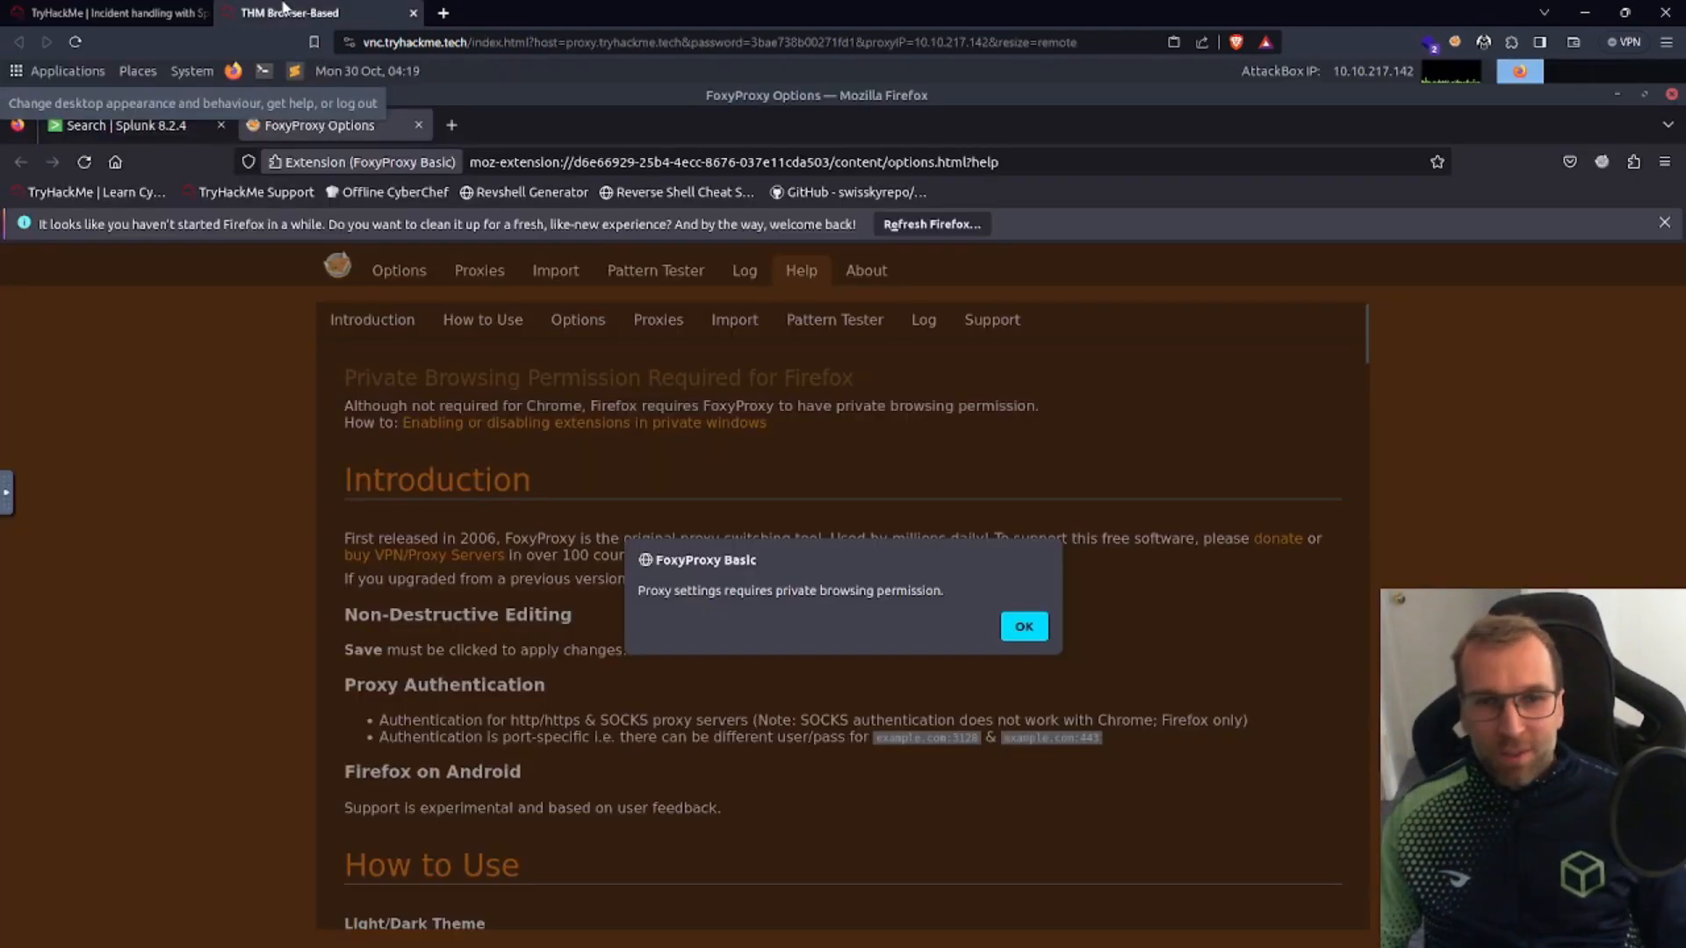
left_click(121, 124)
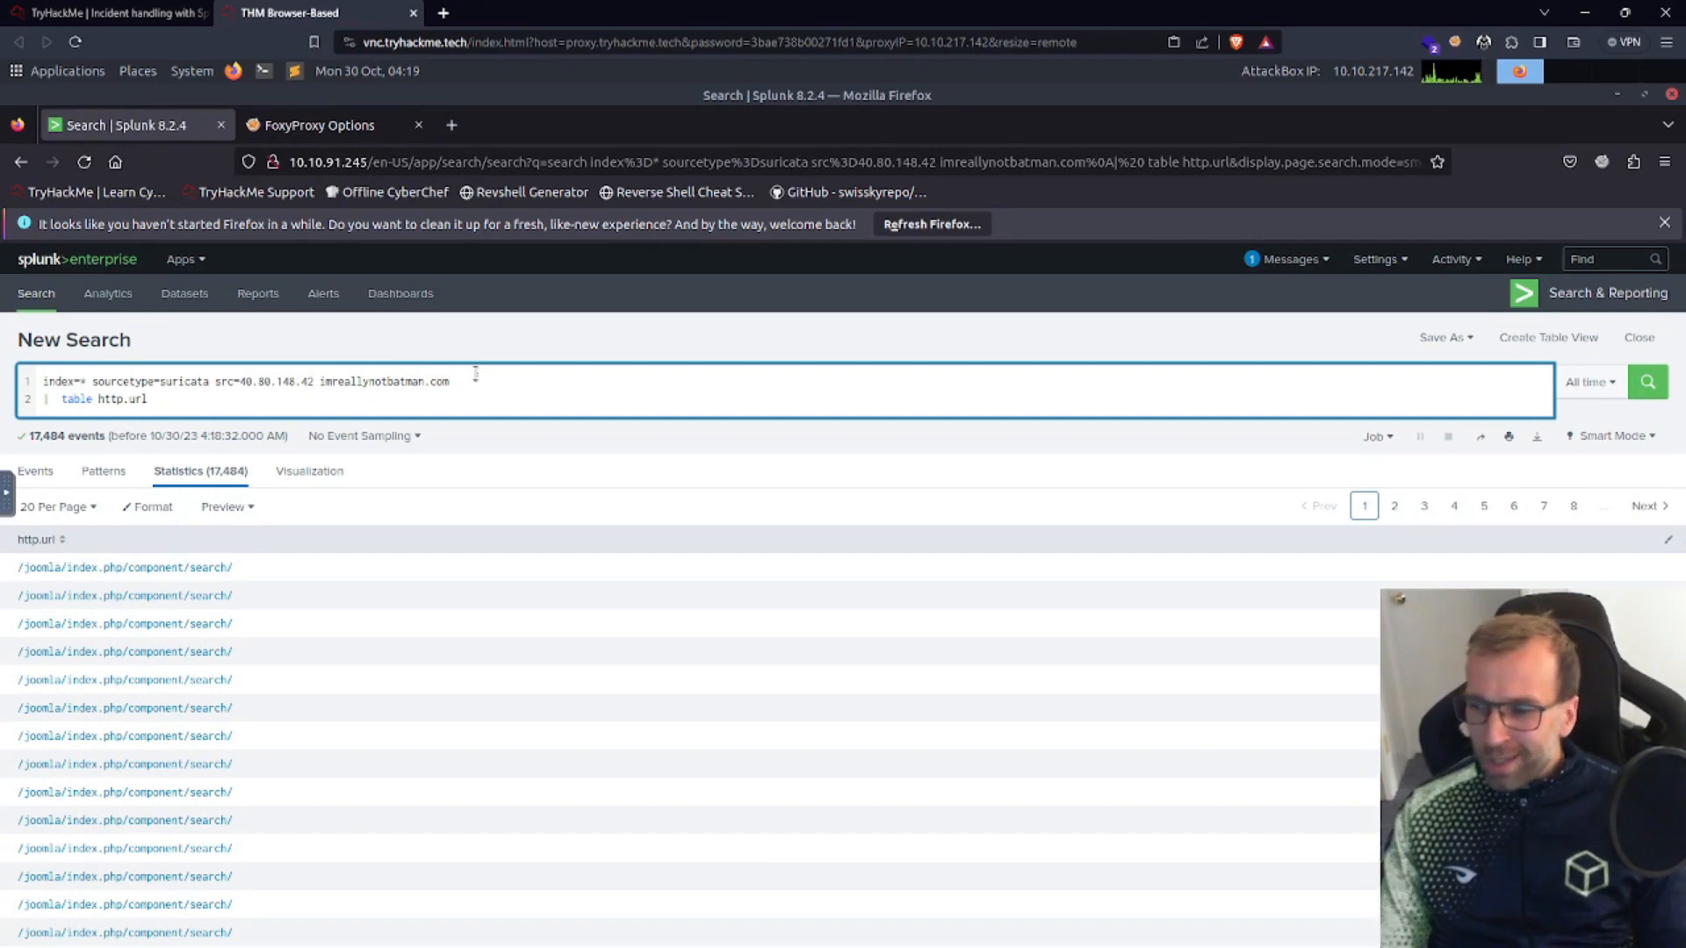
Step: Delete the piped table http.url command from the second line of the search query
key("Down")
key("BackSpace")
key("BackSpace")
key("BackSpace")
key("BackSpace")
key("BackSpace")
key("BackSpace")
key("BackSpace")
key("BackSpace")
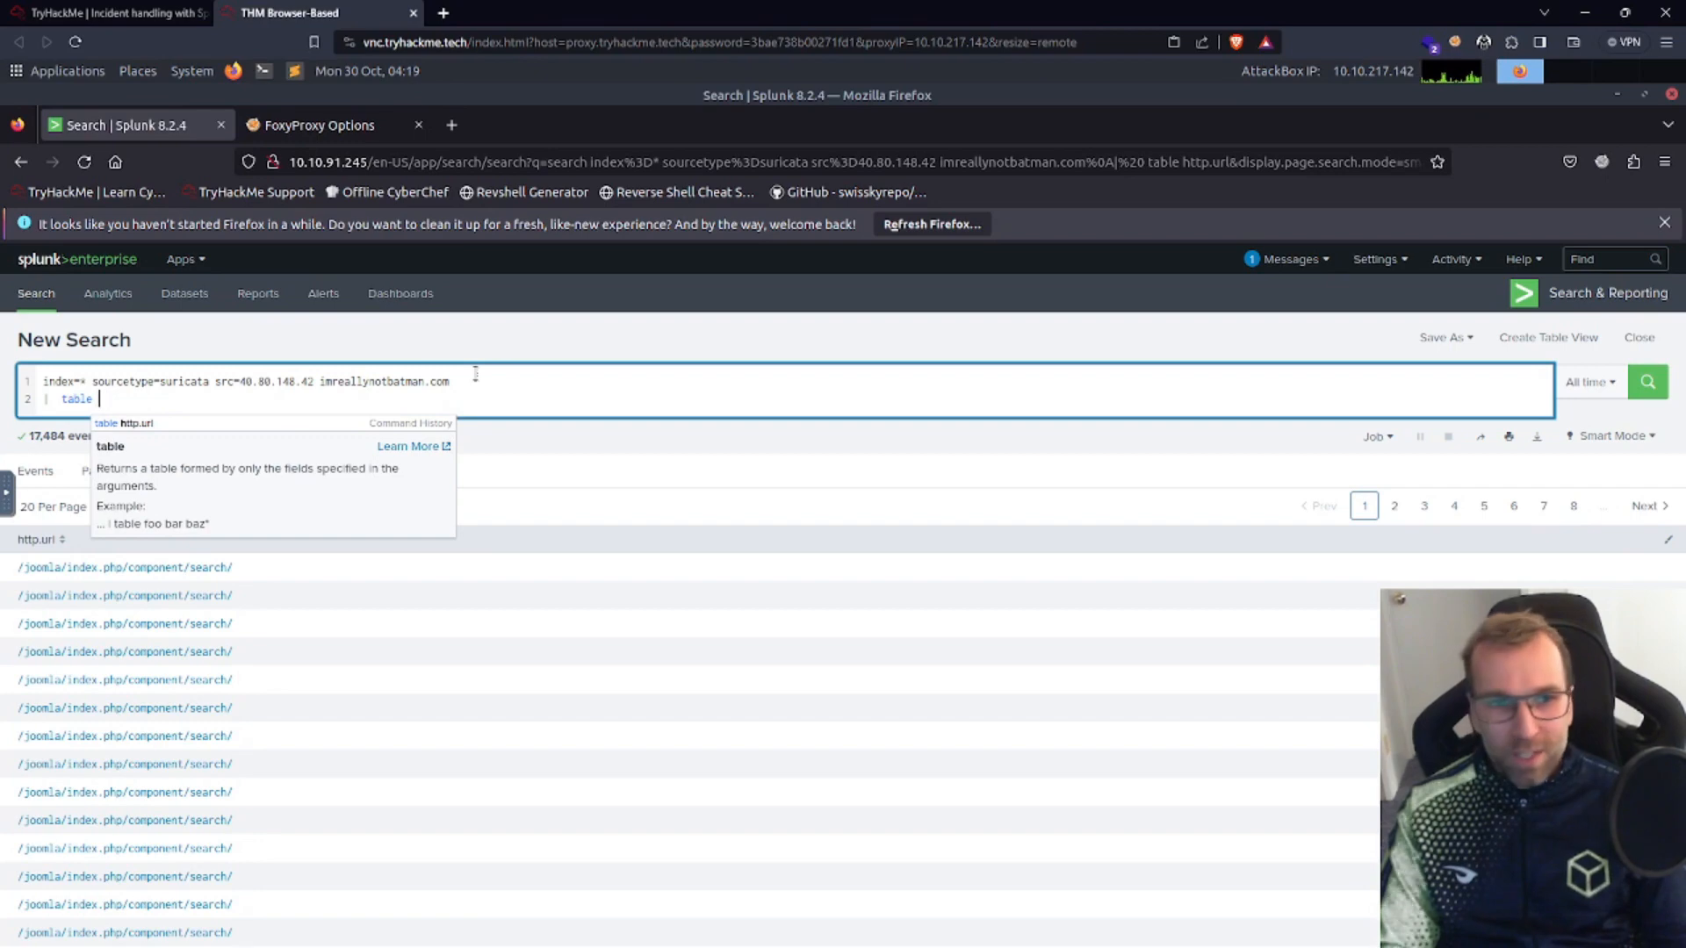
key("BackSpace")
key("BackSpace")
key("BackSpace")
key("BackSpace")
key("BackSpace")
key("BackSpace")
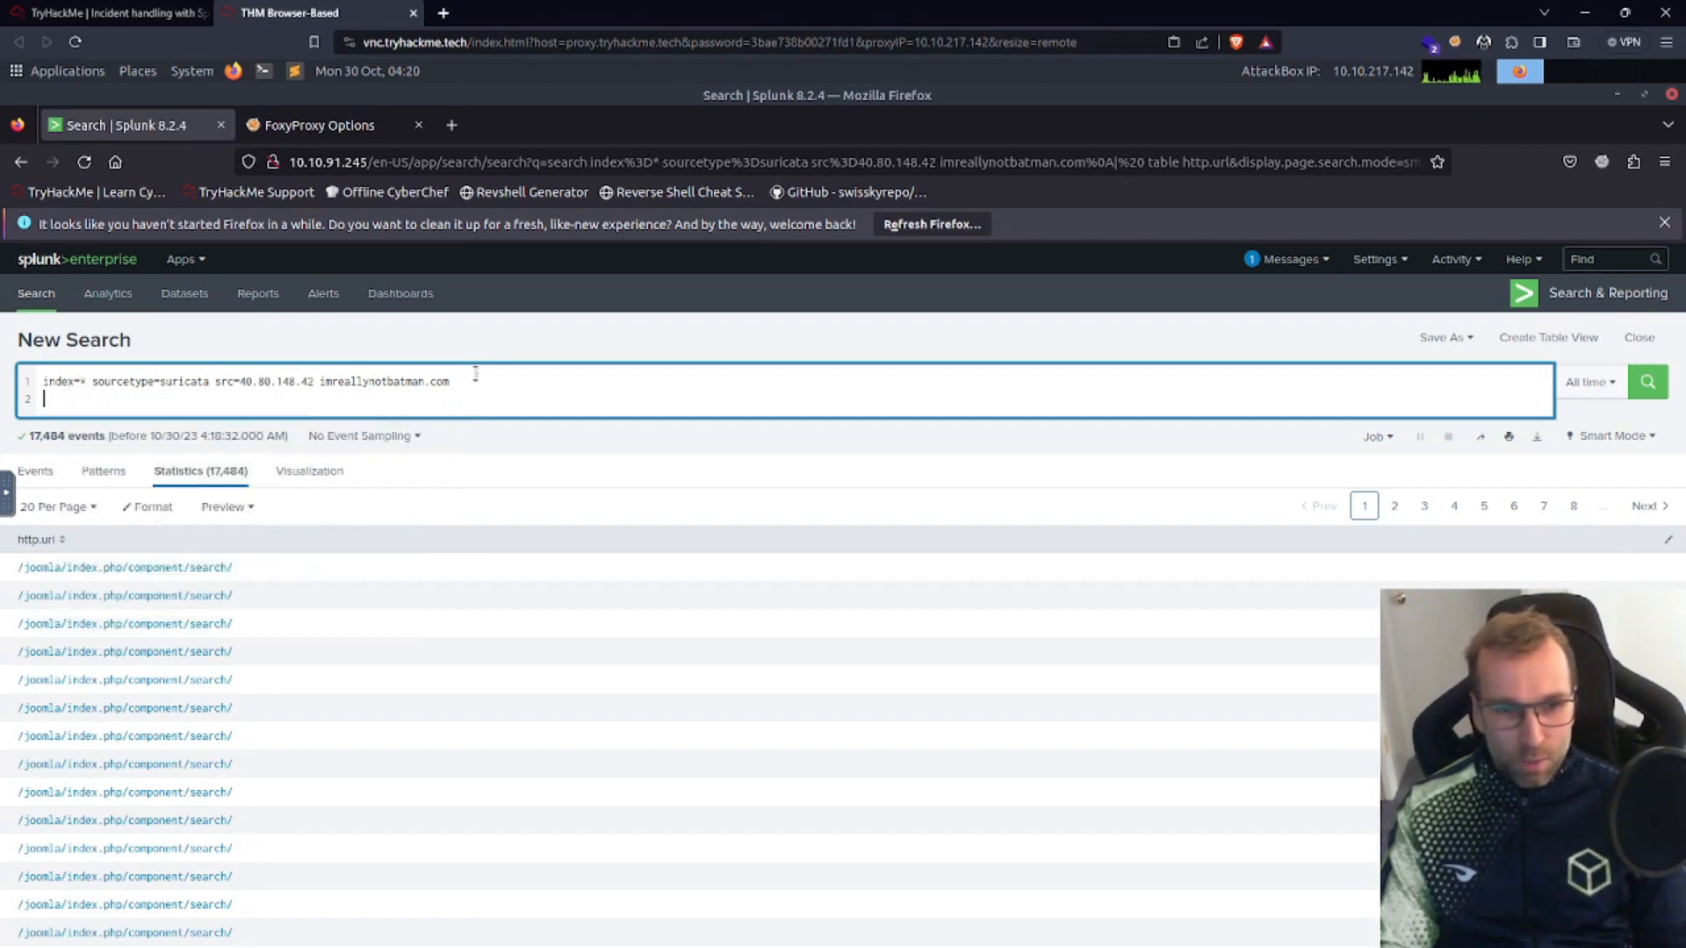
Step: Pipe the search into stats count by http_user_agent and run it
type("stats")
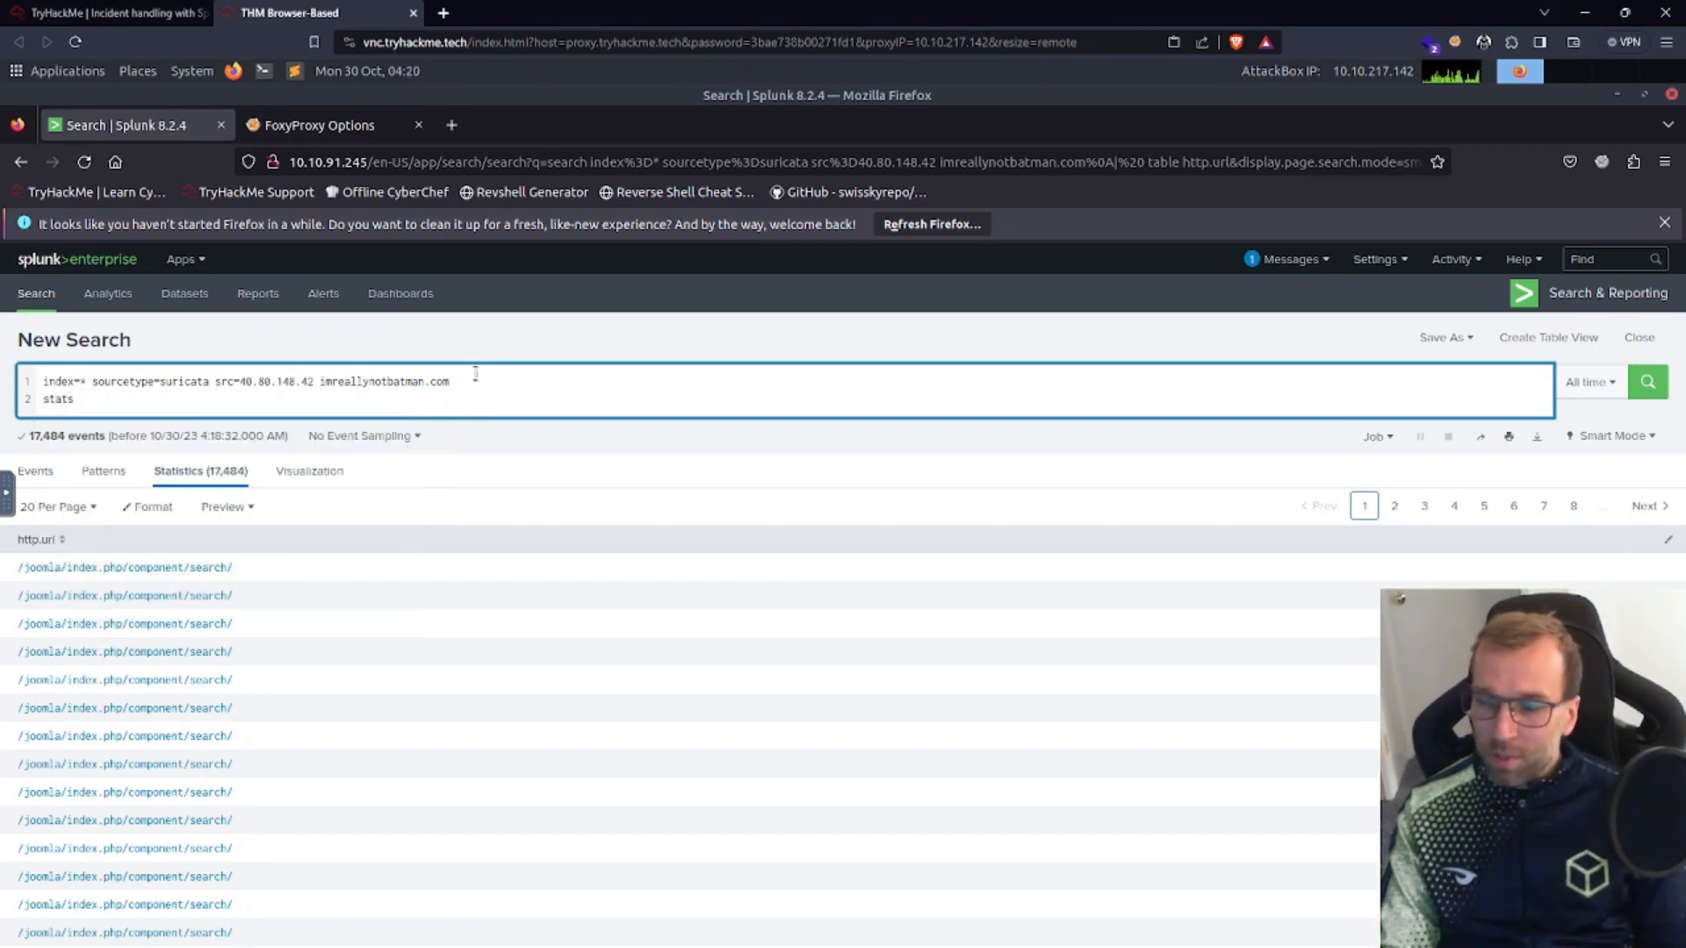
key("BackSpace")
key("BackSpace")
key("BackSpace")
key("BackSpace")
key("BackSpace")
type("| ")
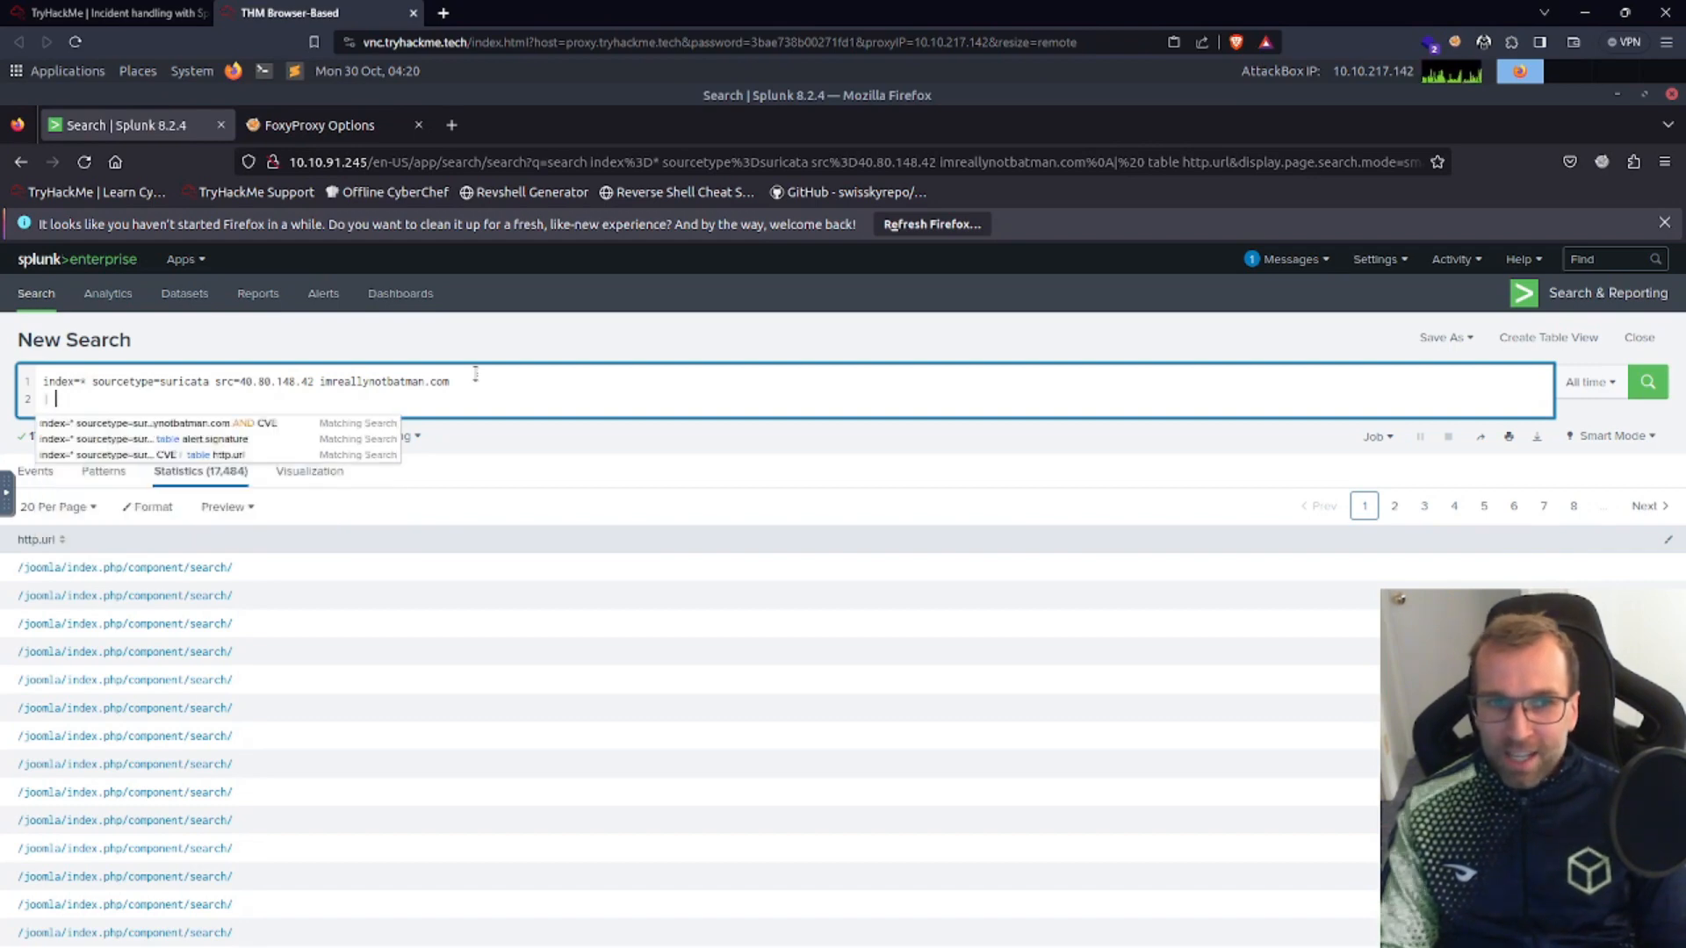
type("stats cou")
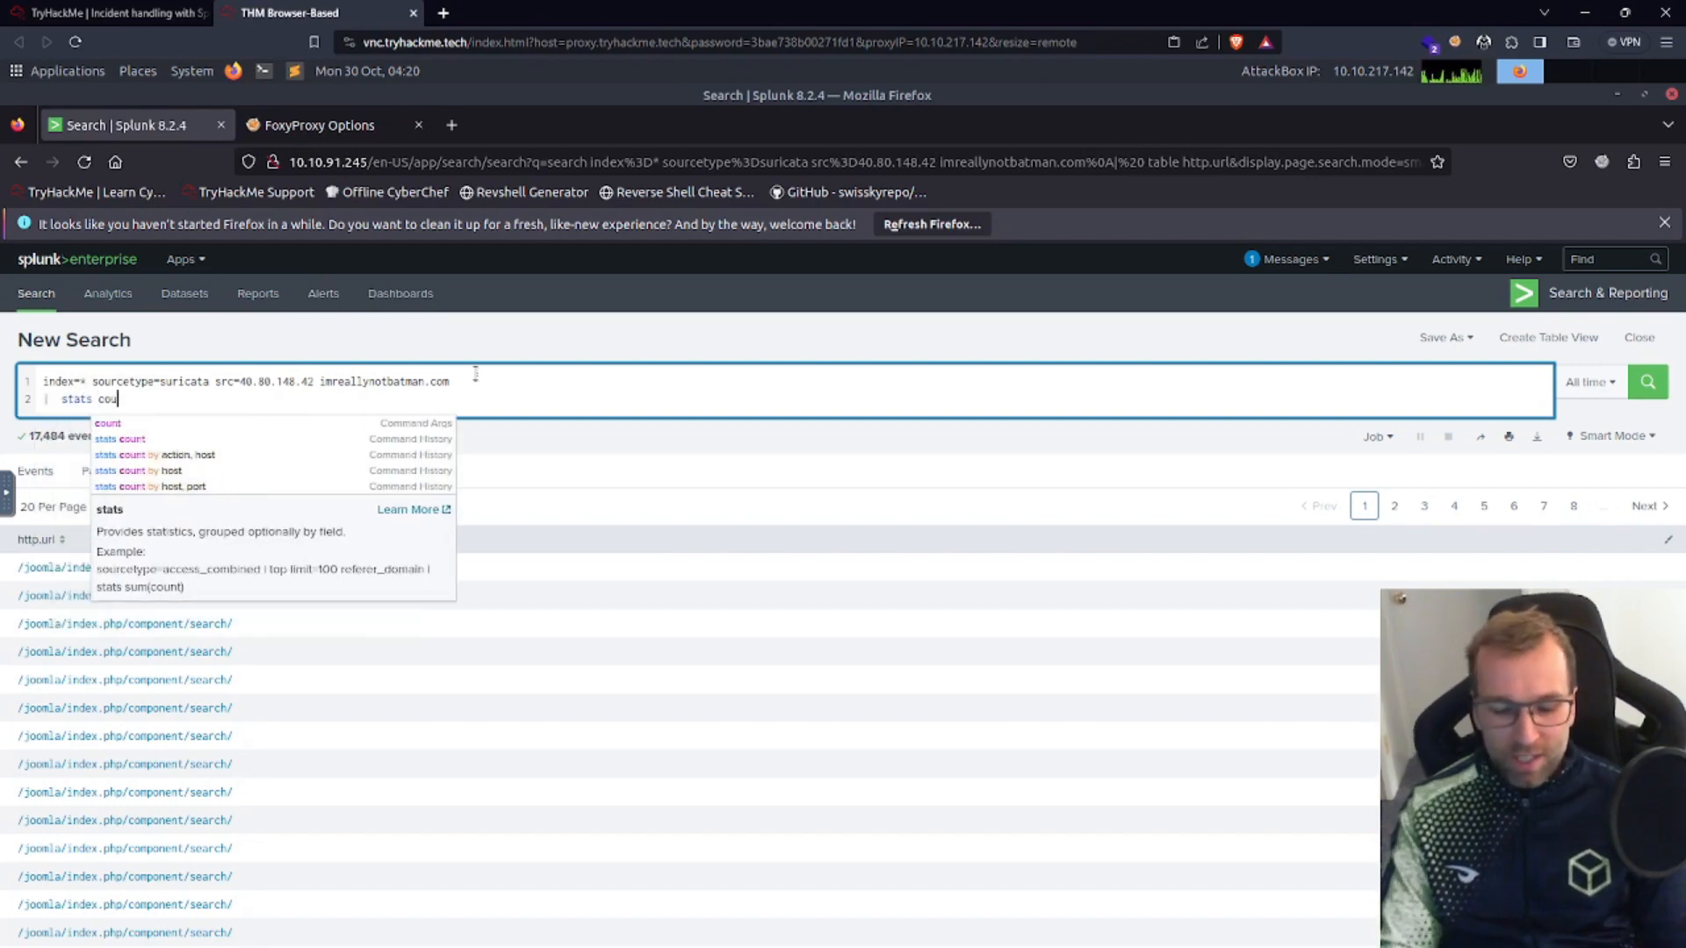
type("nt by ")
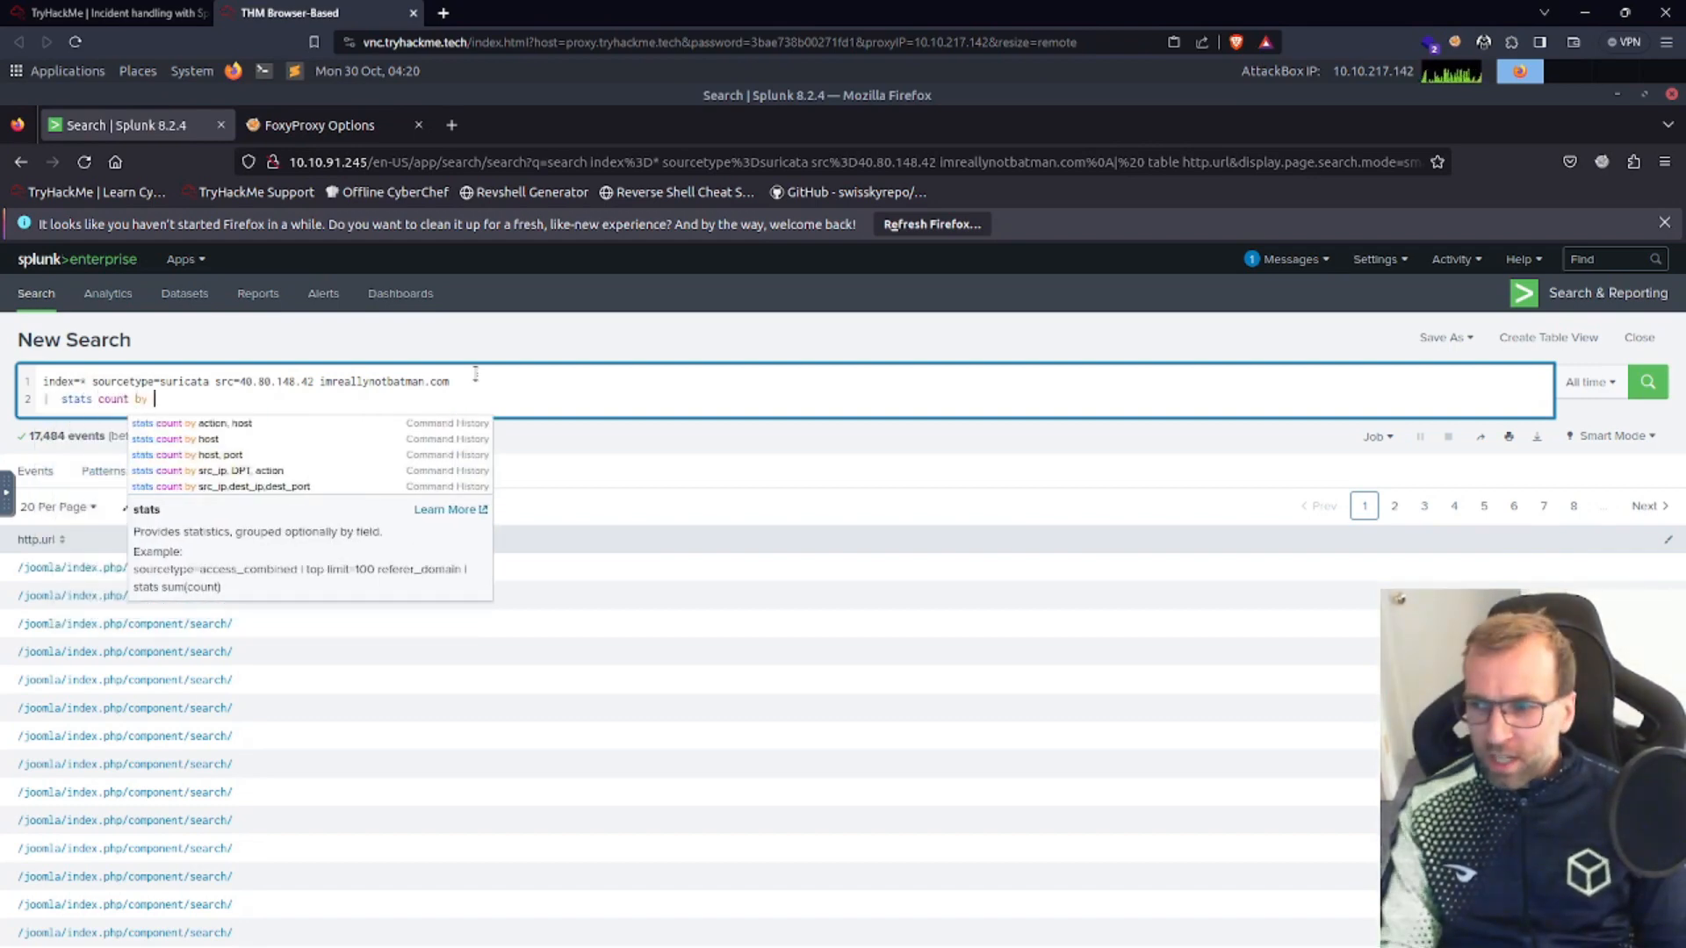
type("http_user")
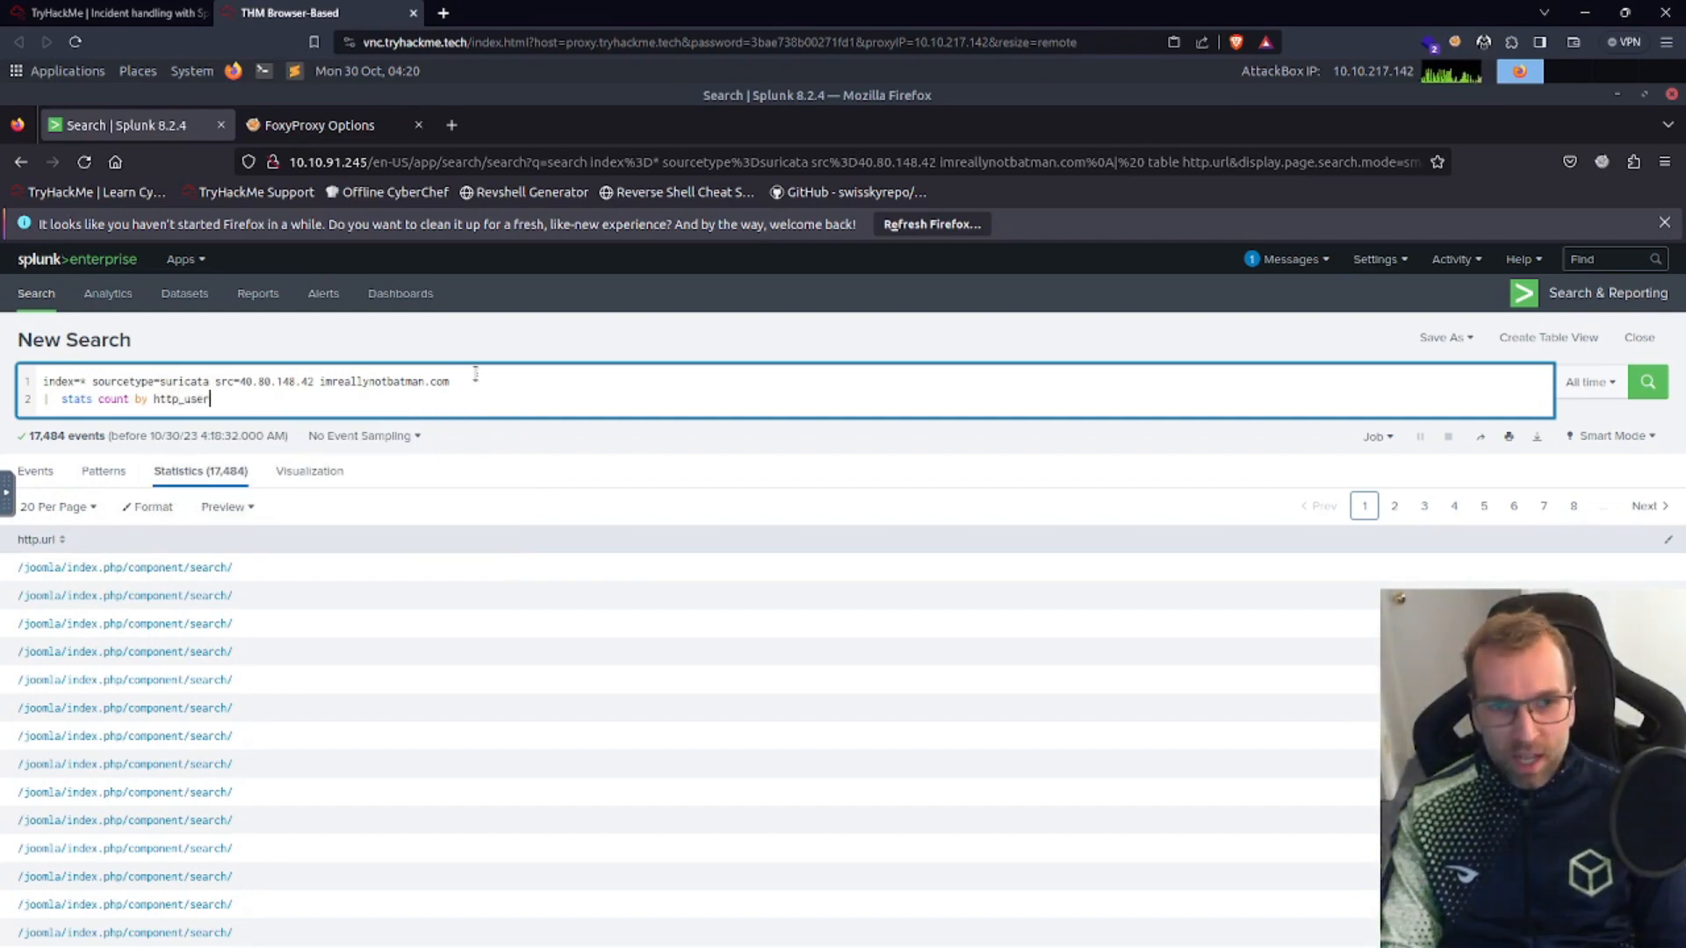
type("_agent")
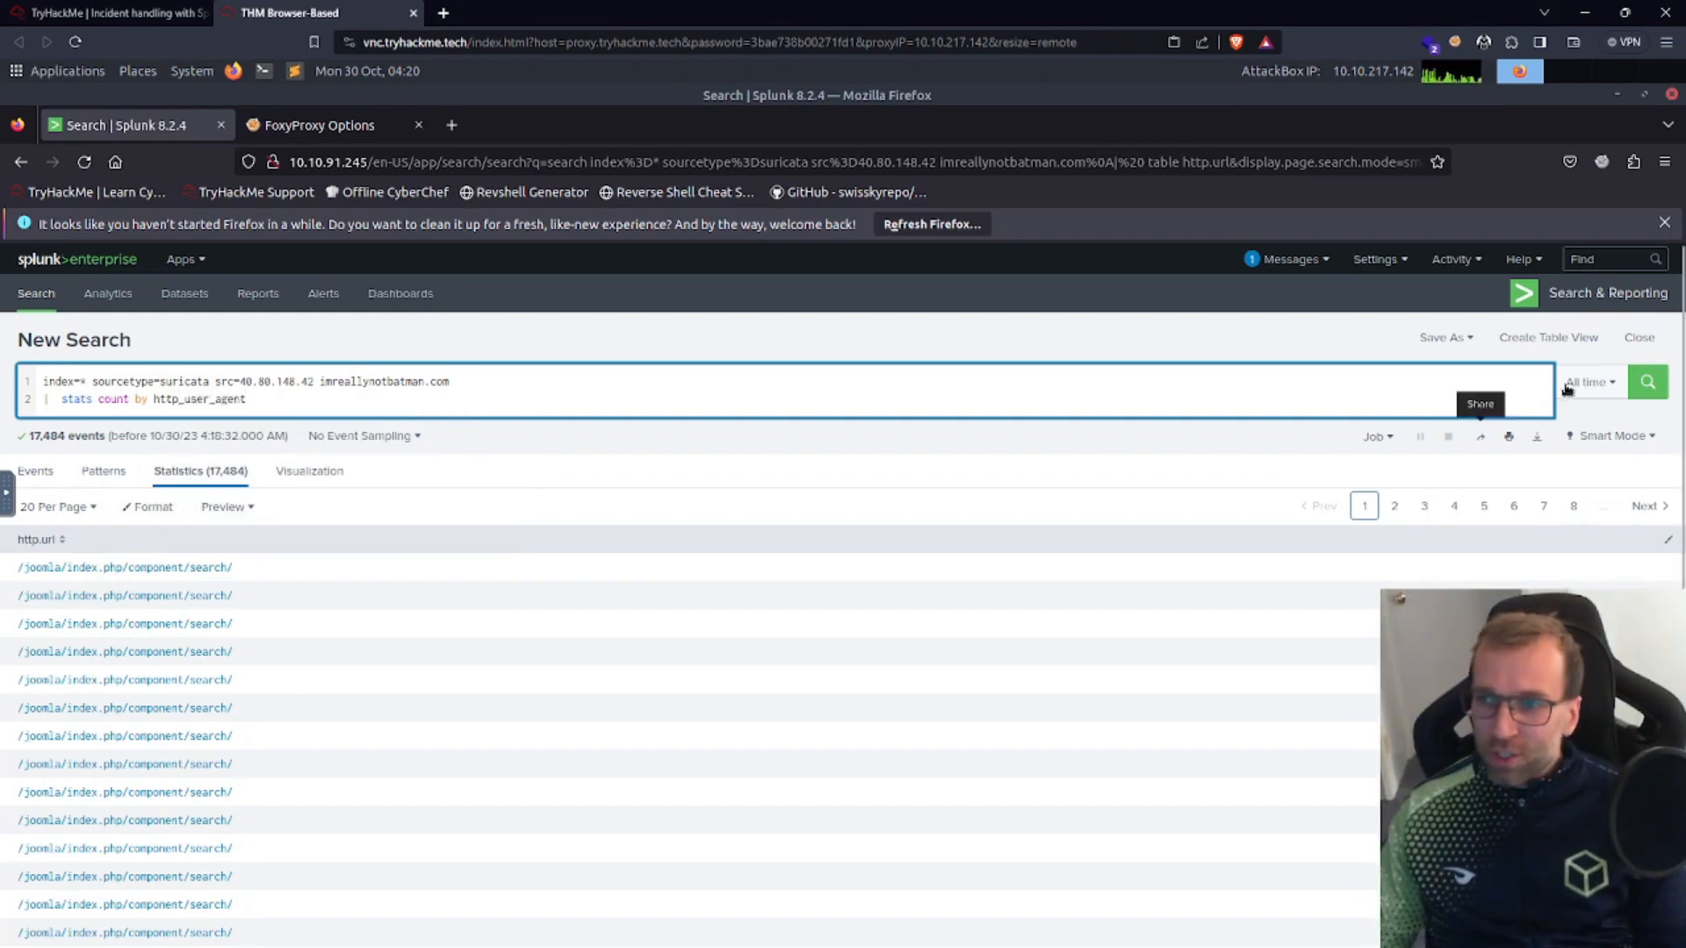
left_click(1647, 381)
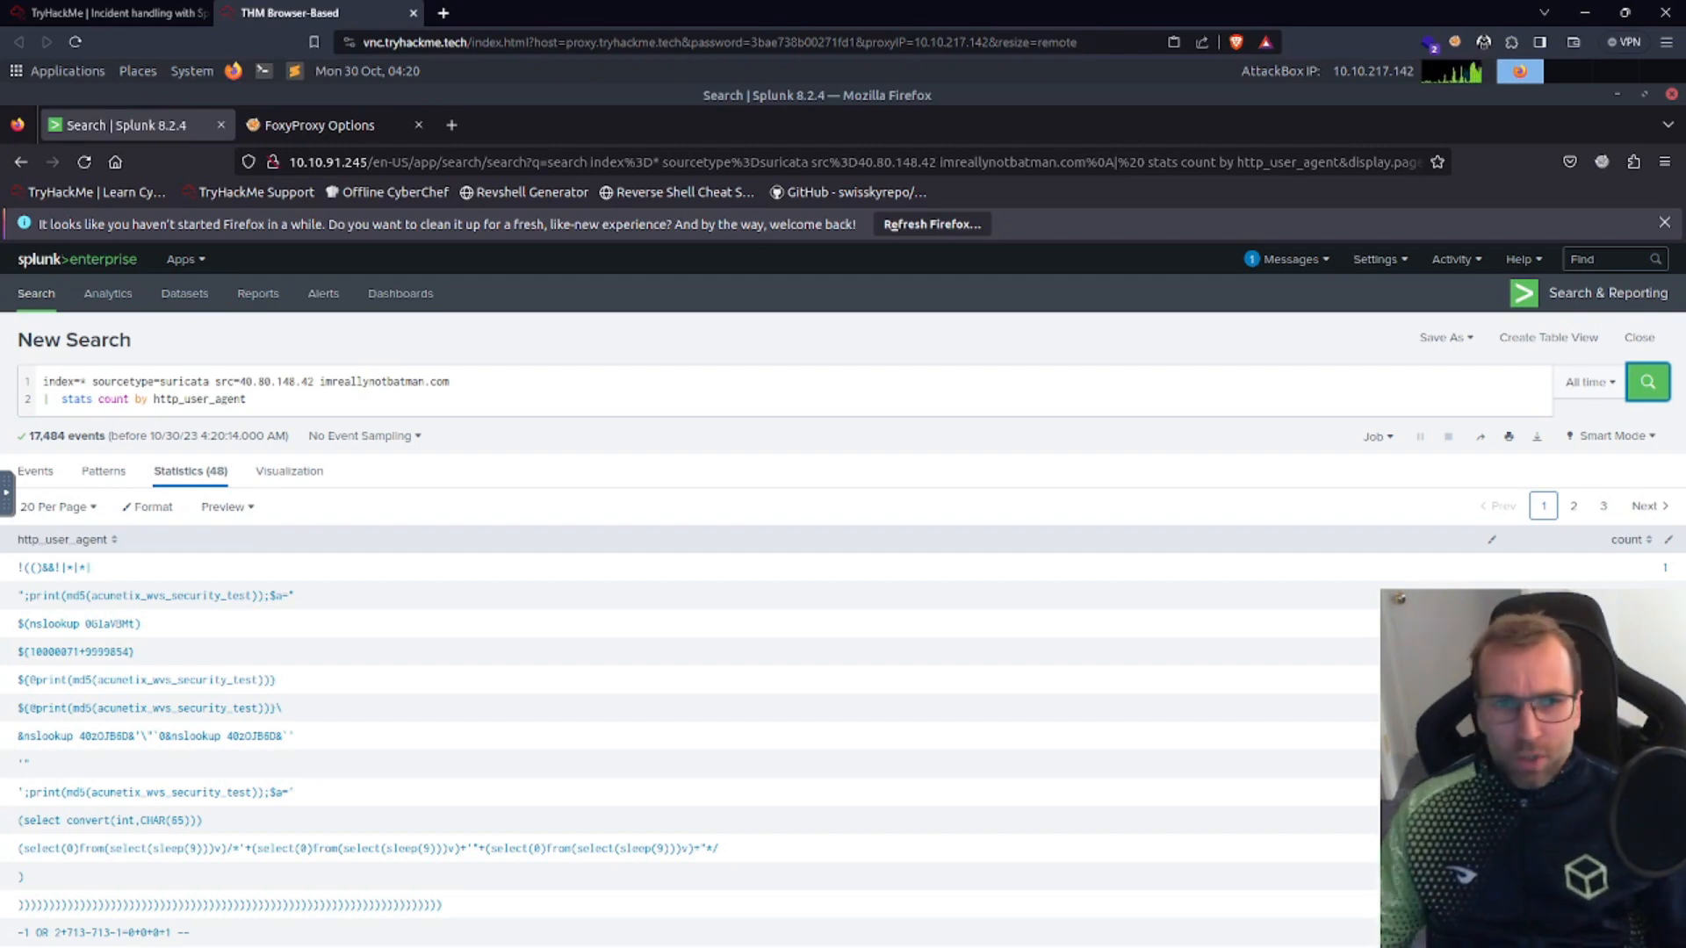
Step: Change the stats grouping field to dest_ip, run the search, and compare the results with TryHackMe's question about the imreallynotbatman.com server's IP address
left_click(123, 14)
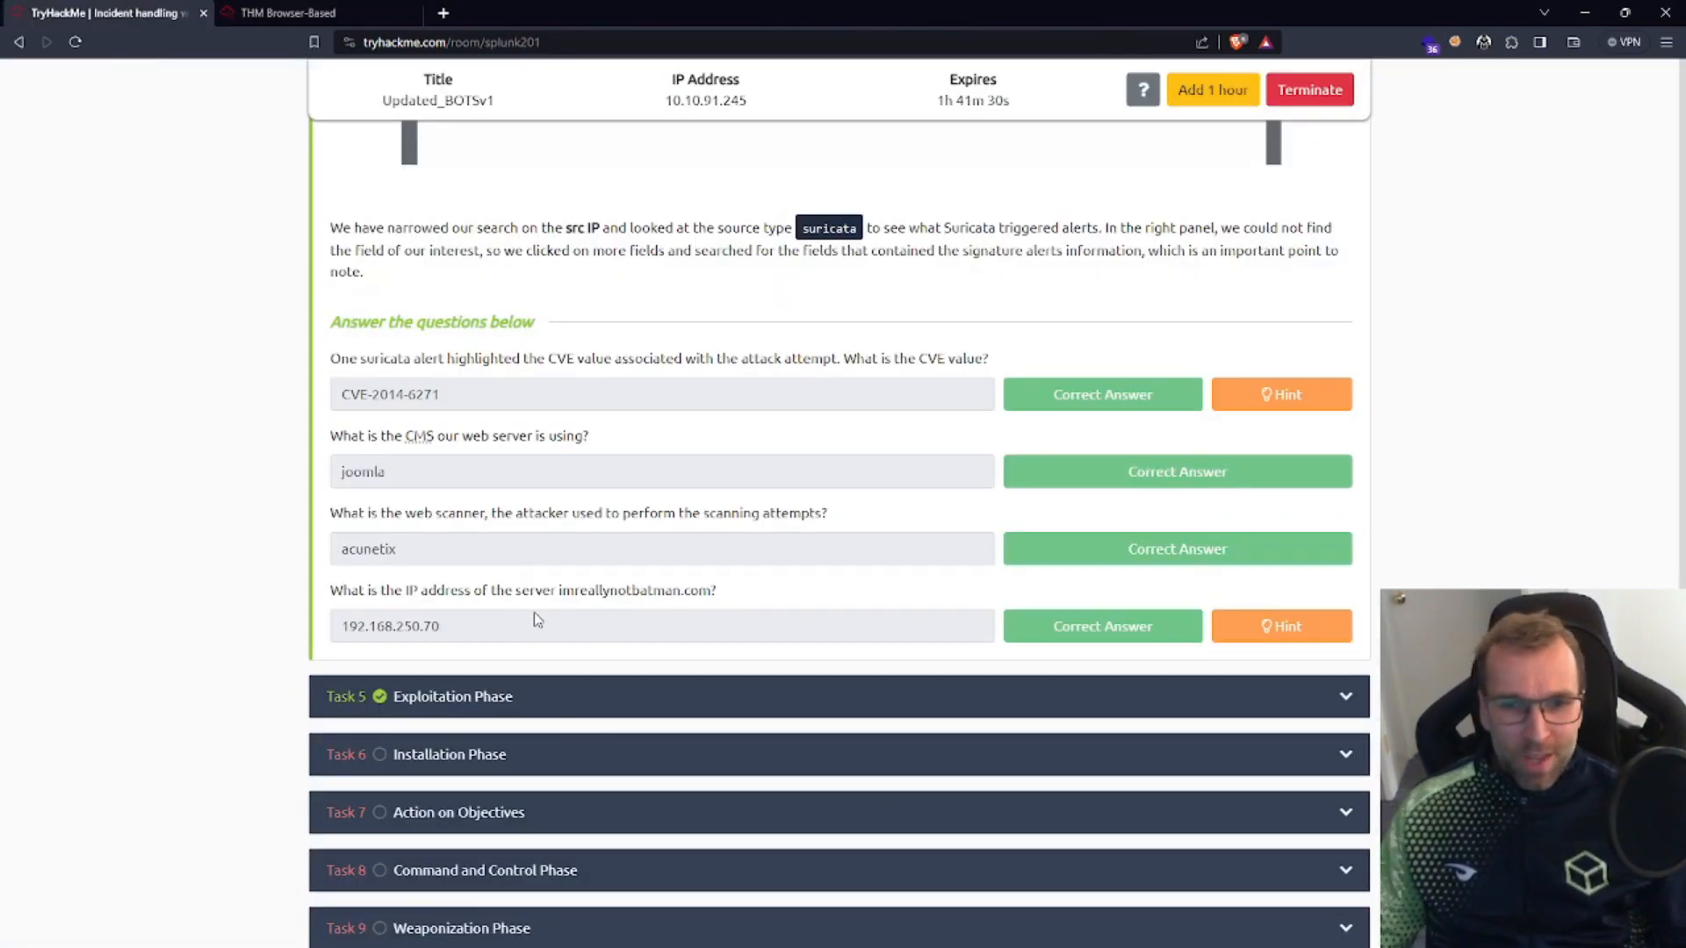
left_click(318, 11)
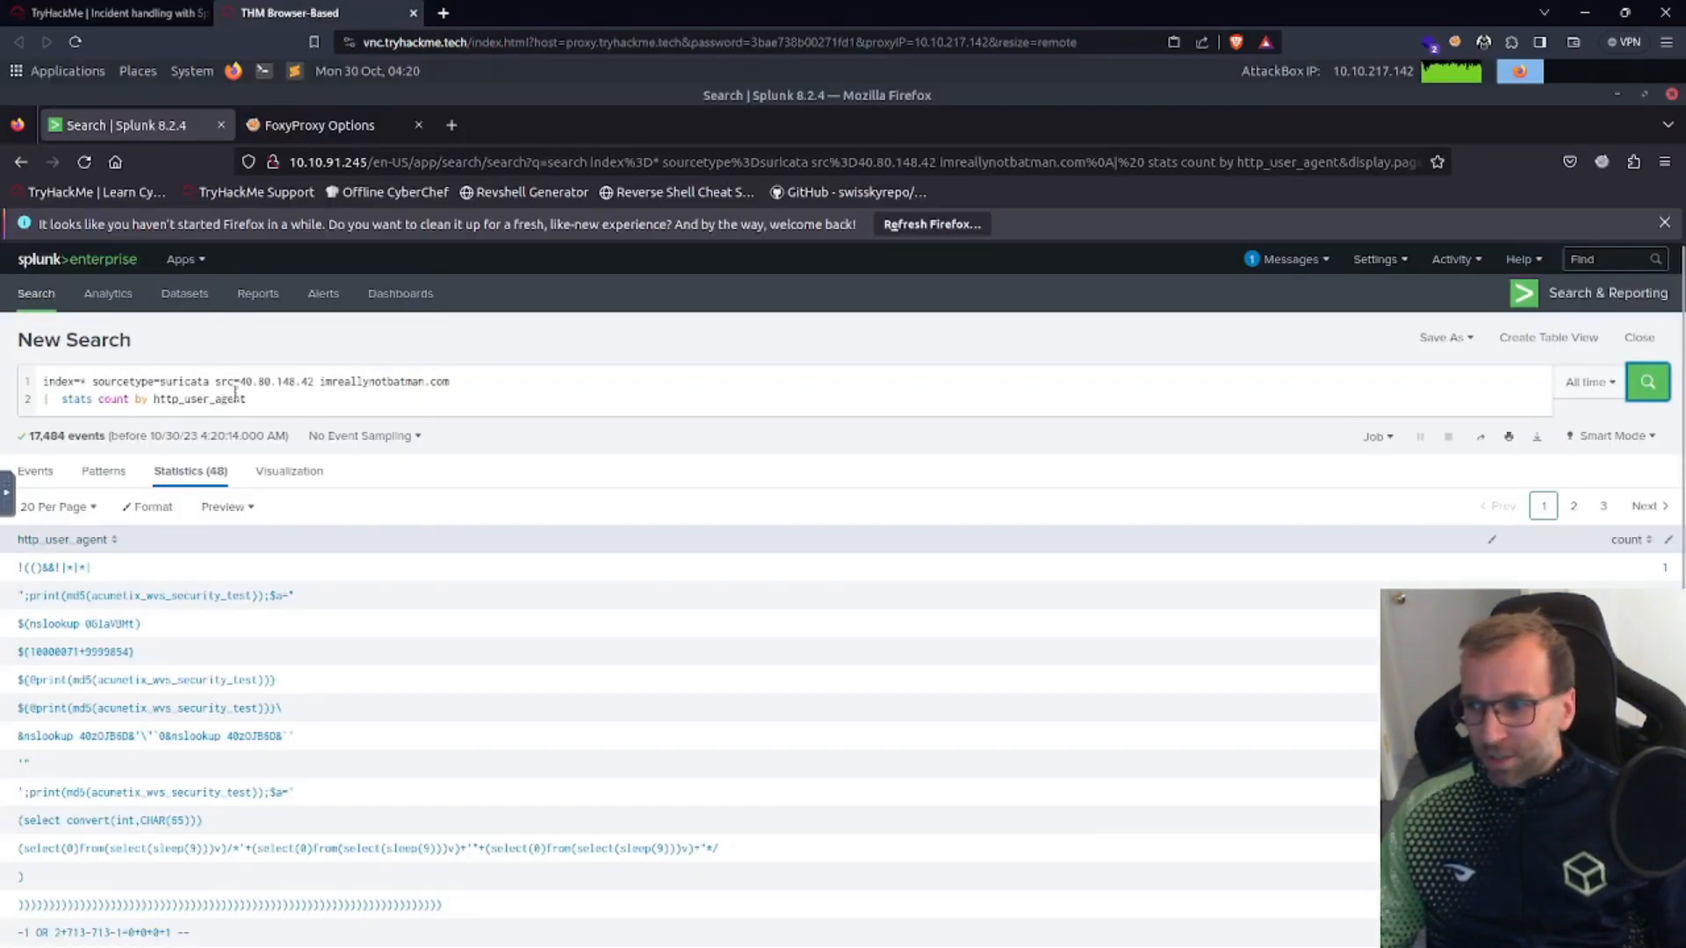
left_click_drag(248, 400, 151, 399)
type("dest_")
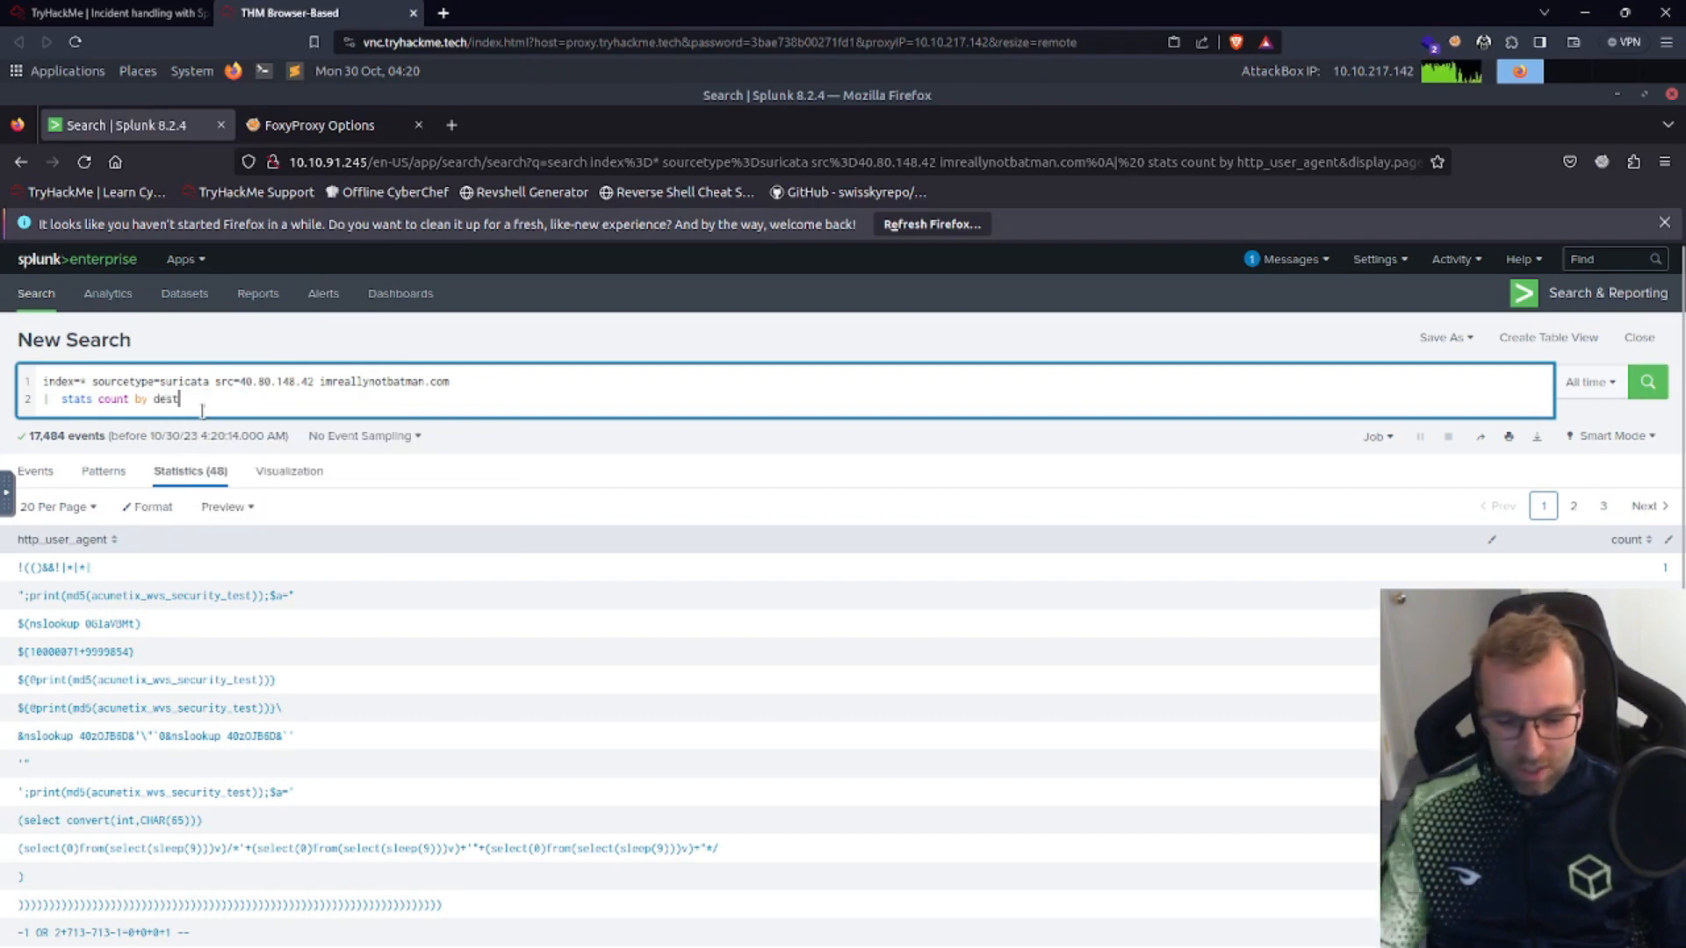
type("ip")
left_click(1639, 392)
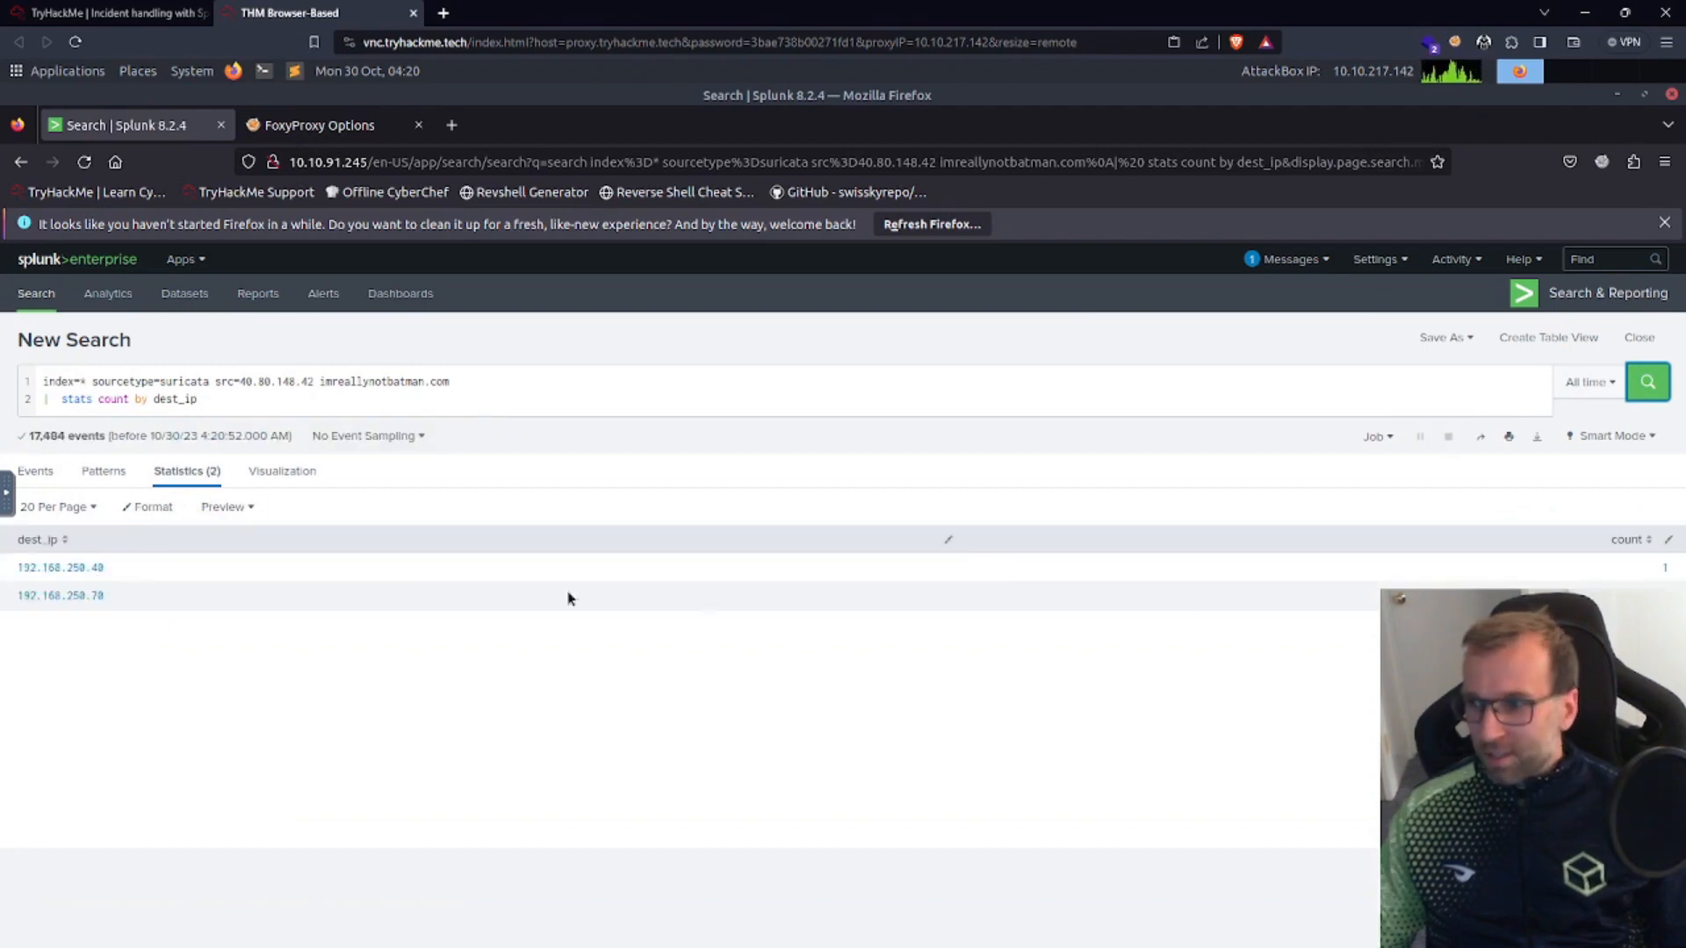
left_click(176, 13)
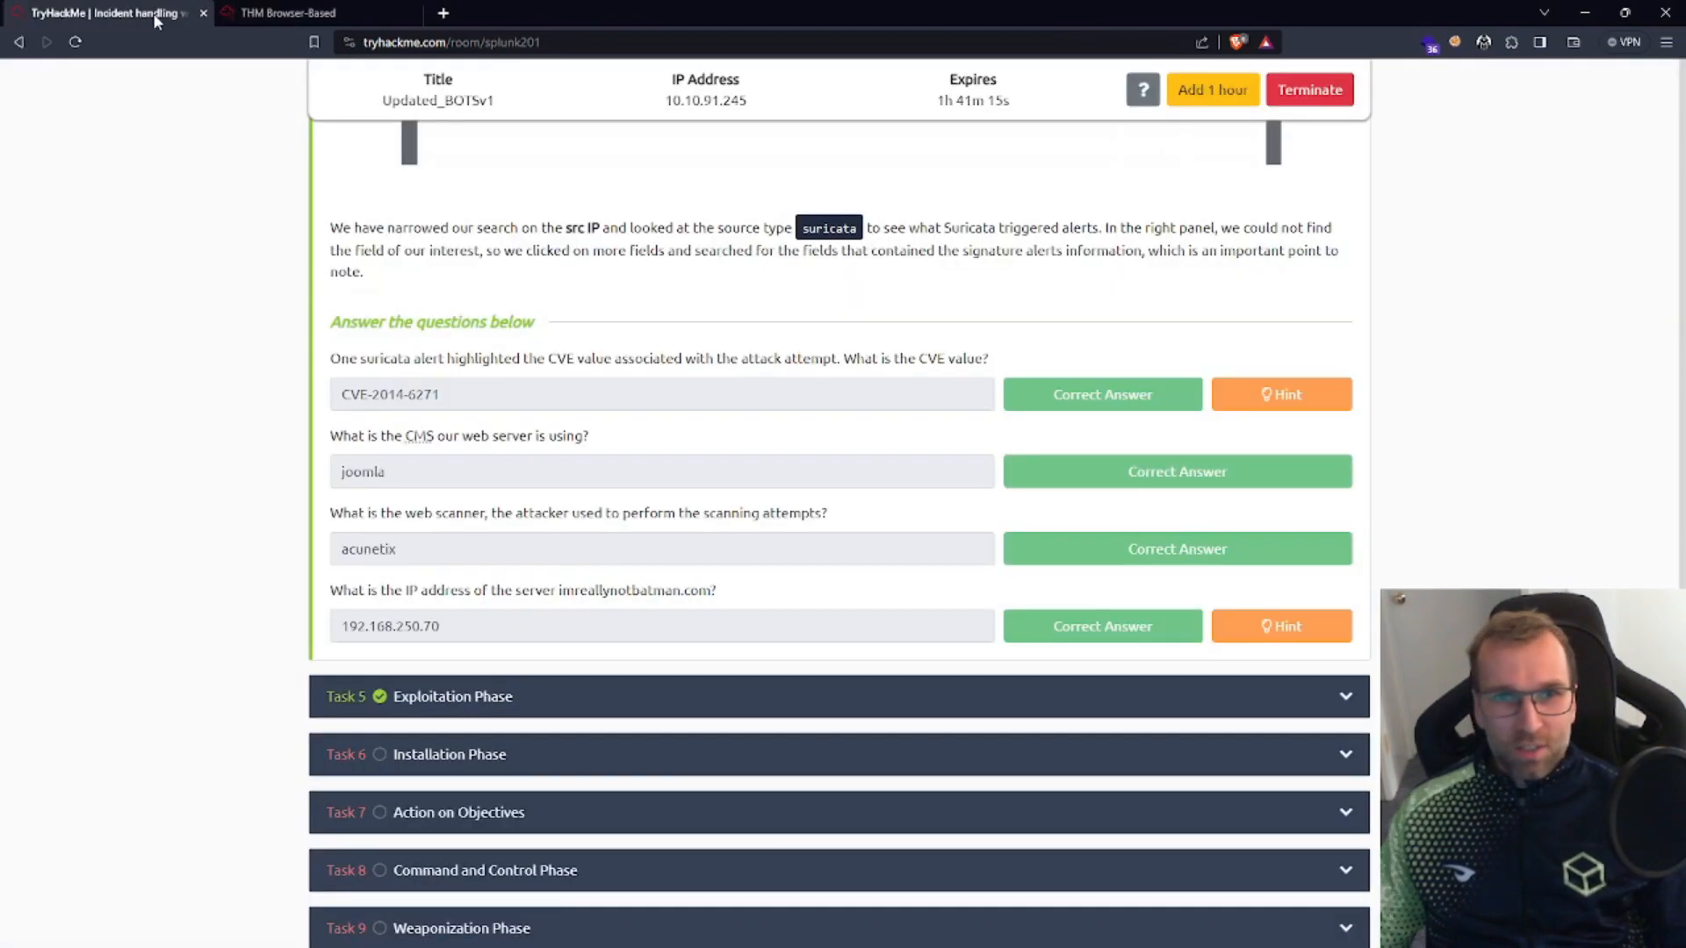
left_click(263, 13)
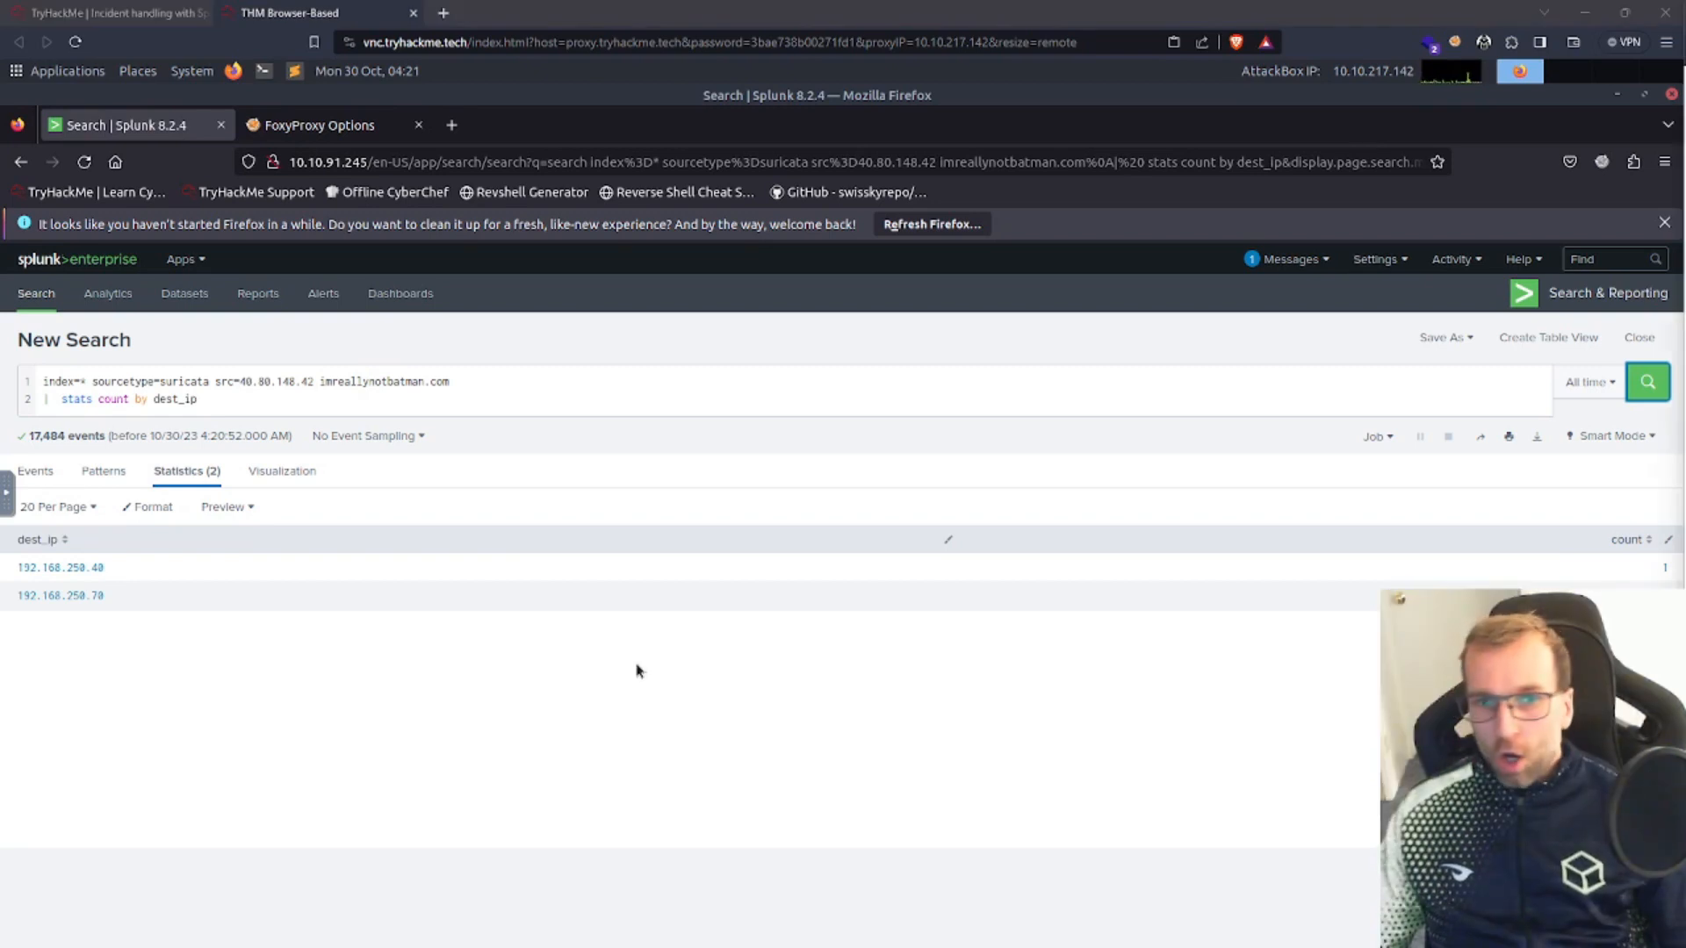
Step: Reduce the search query to index=* sourcetype=* and run it
left_click(306, 405)
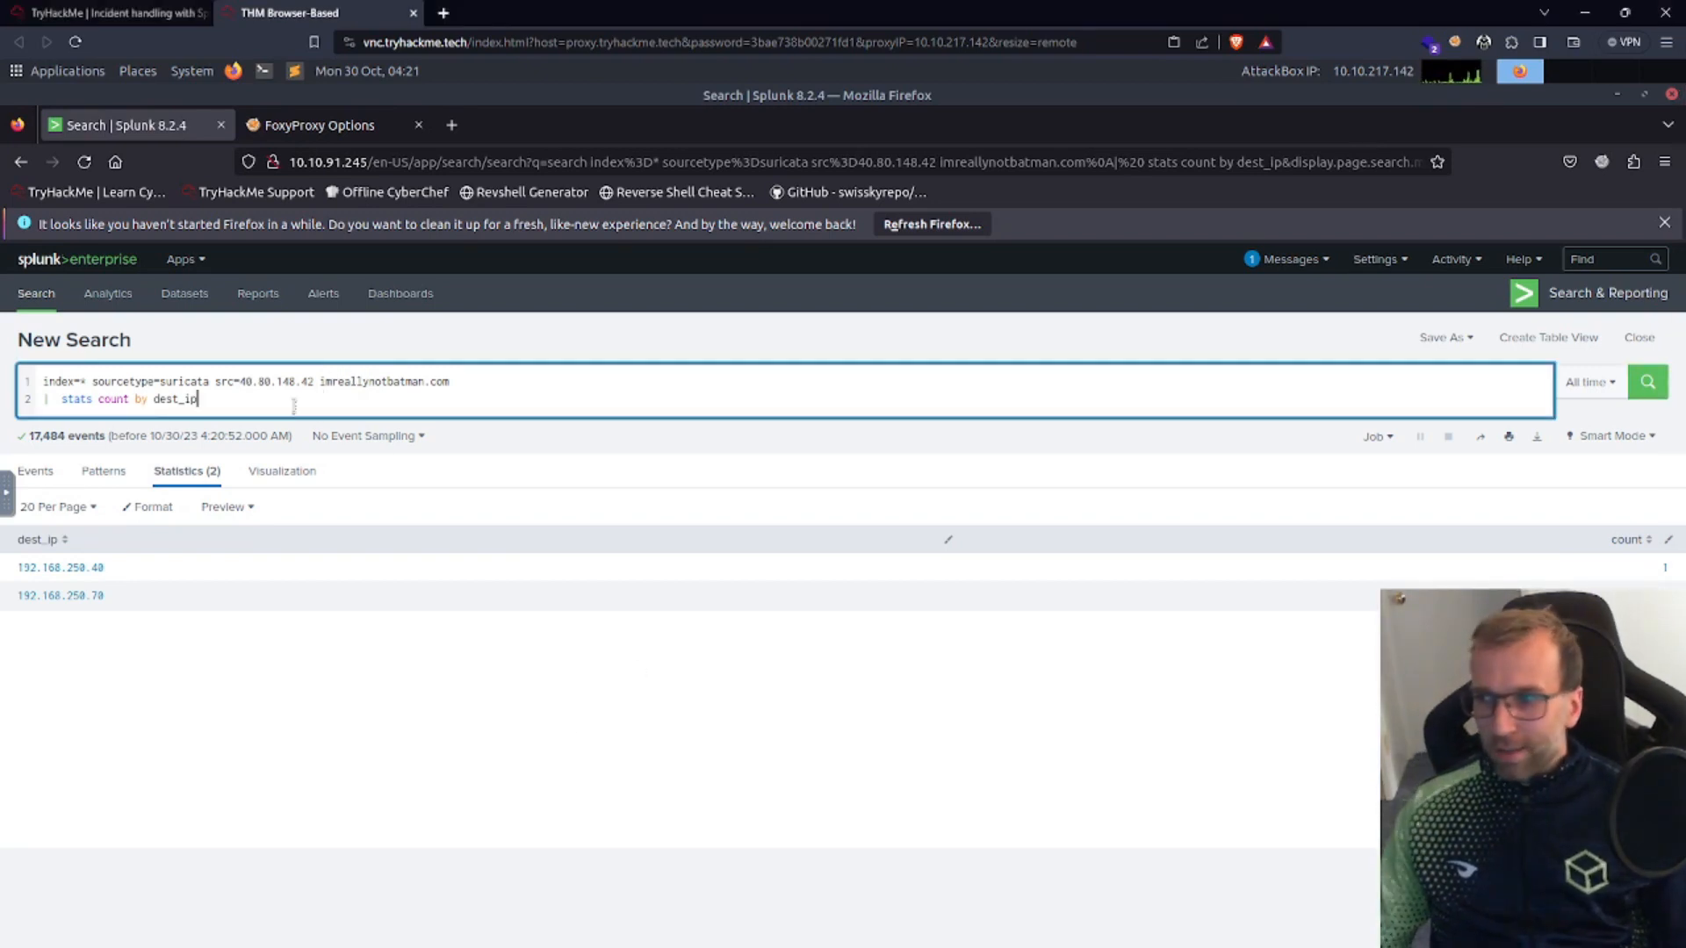
key("ctrl+a")
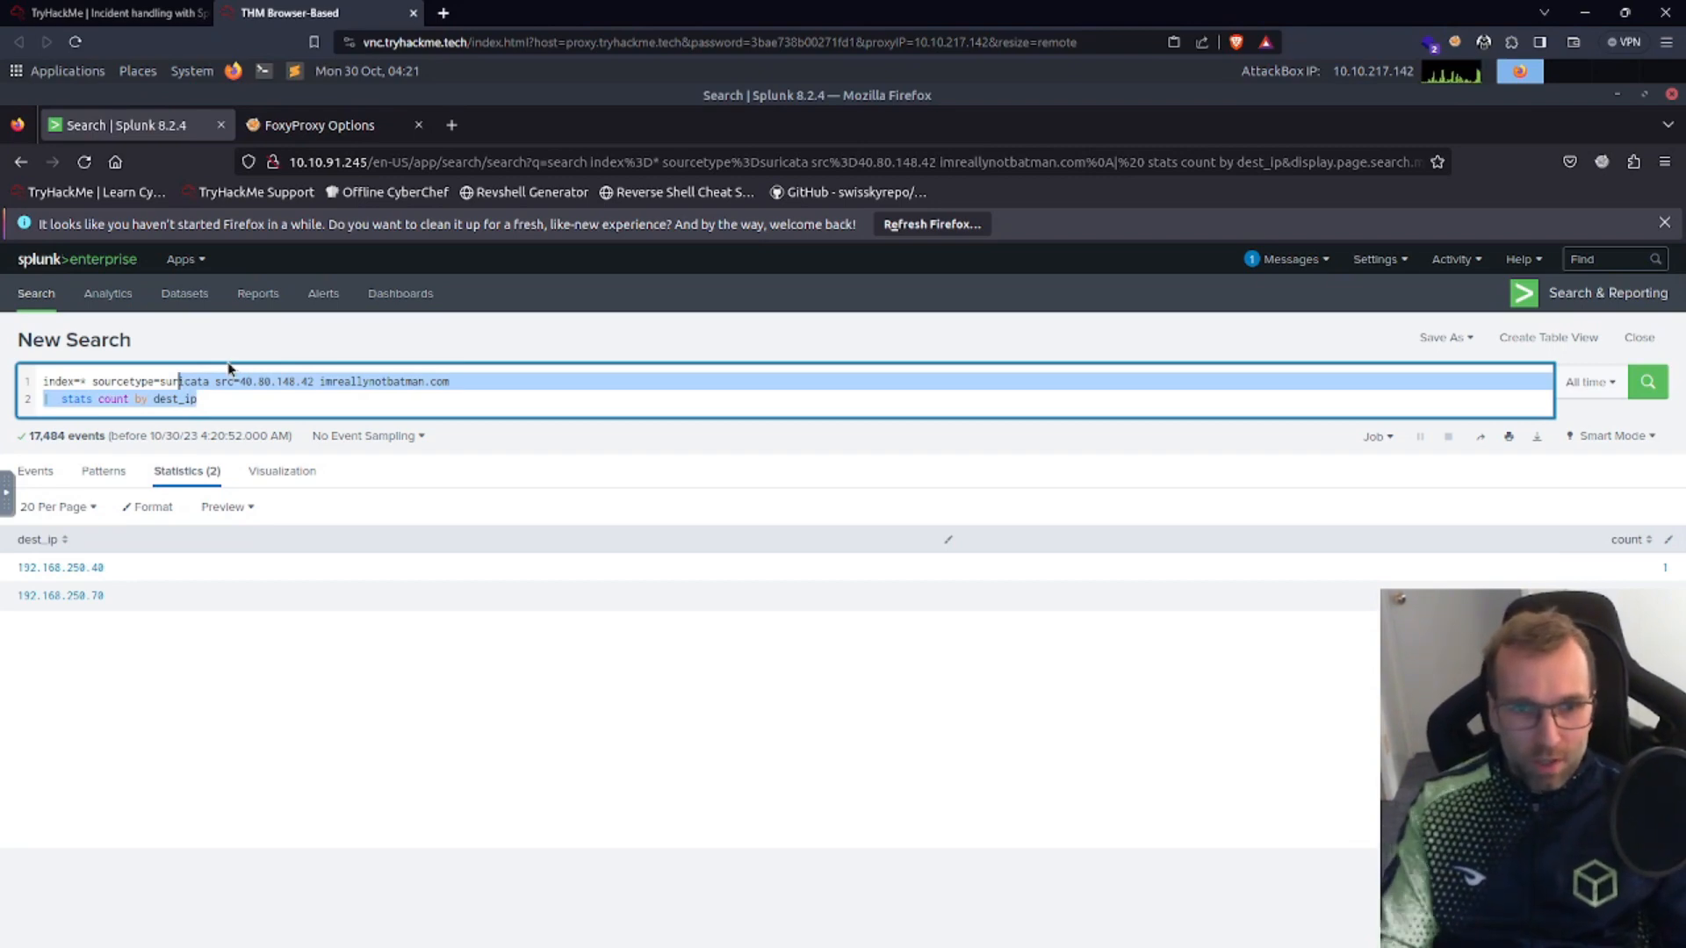
key("BackSpace")
key("BackSpace")
key("BackSpace")
key("BackSpace")
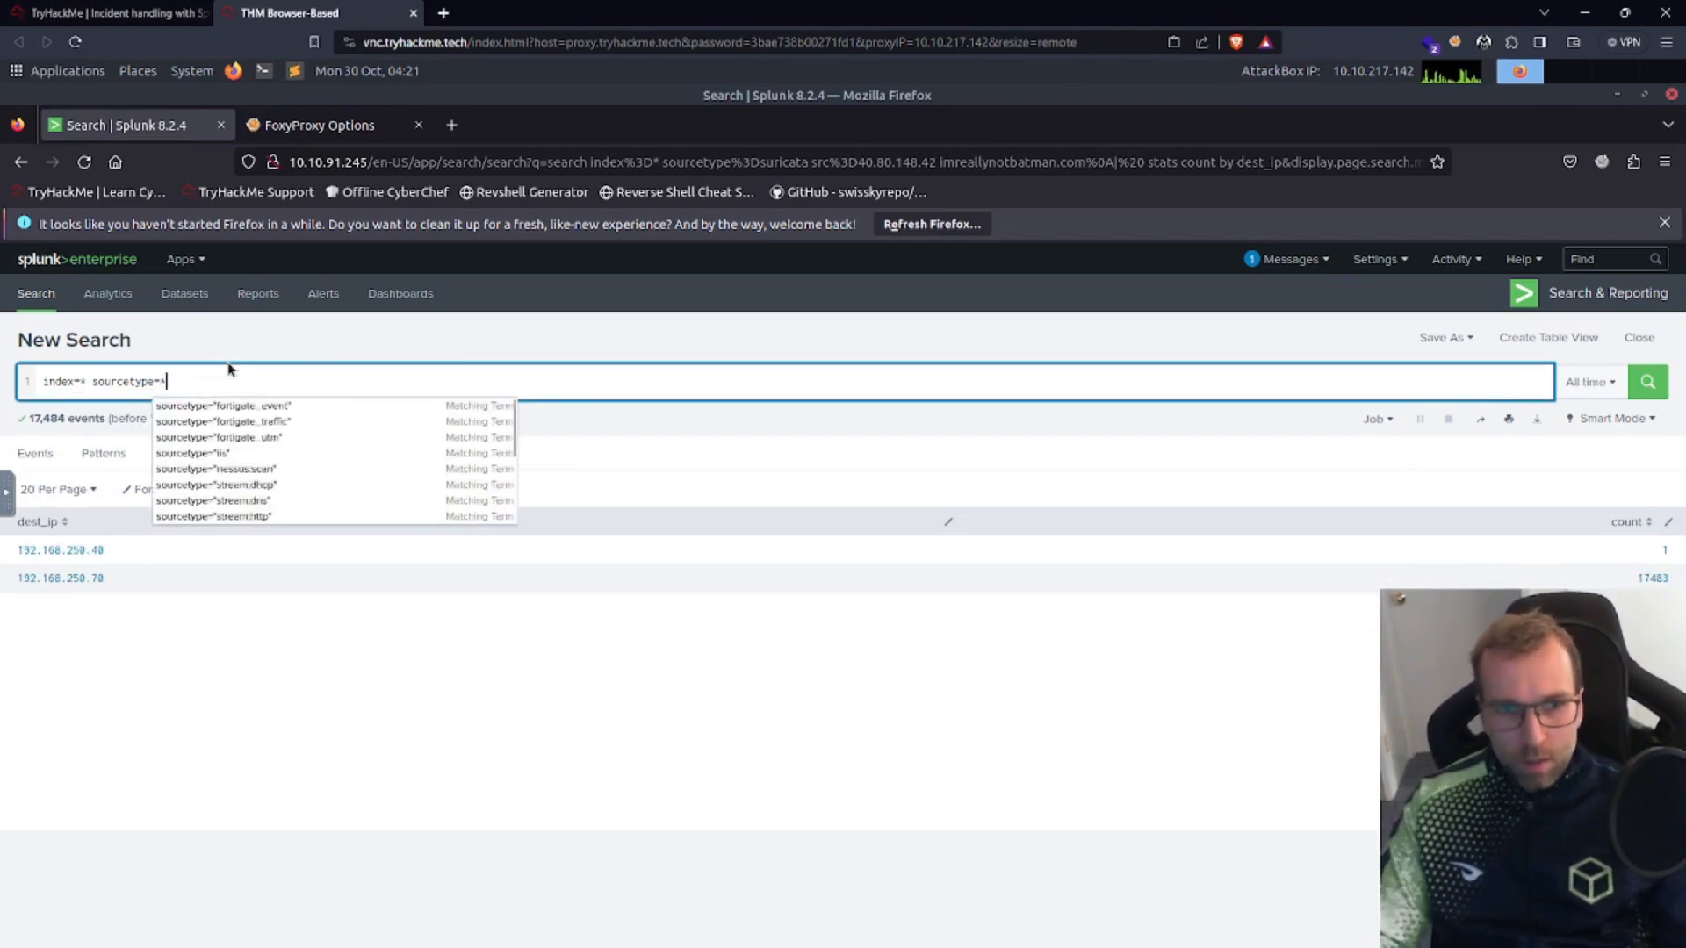
key("Return")
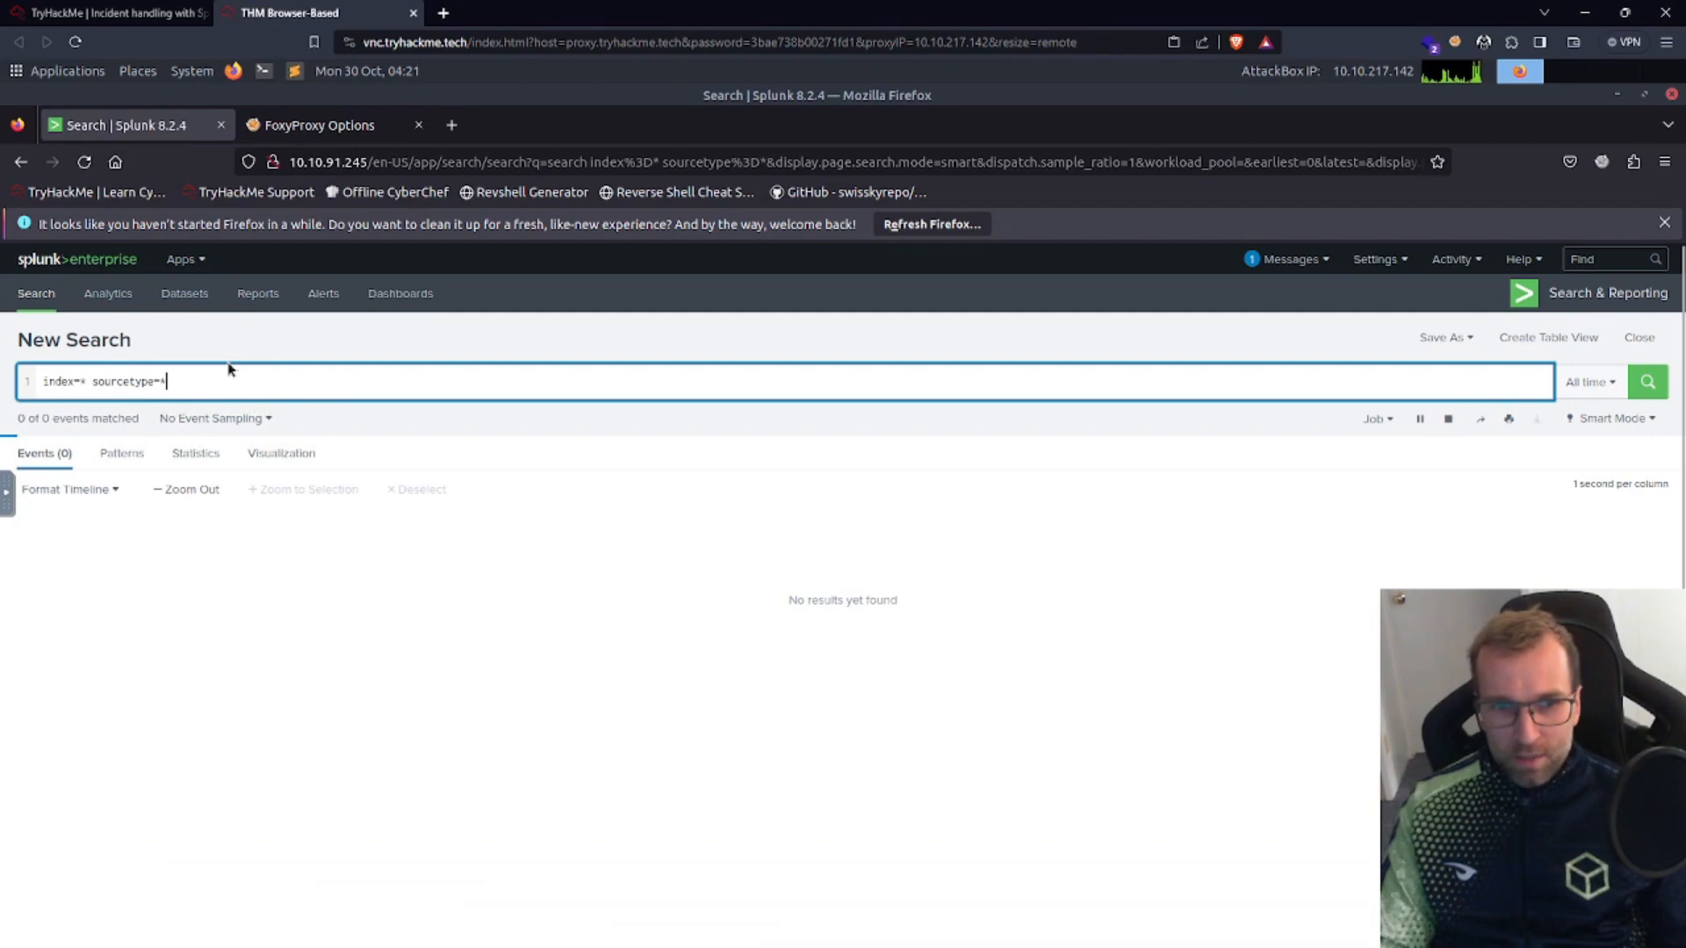
Step: Below a blank line in the query, pipe the search into stats dc(dest_port)as num_dest_port
key("shift+Return")
key("shift+Return")
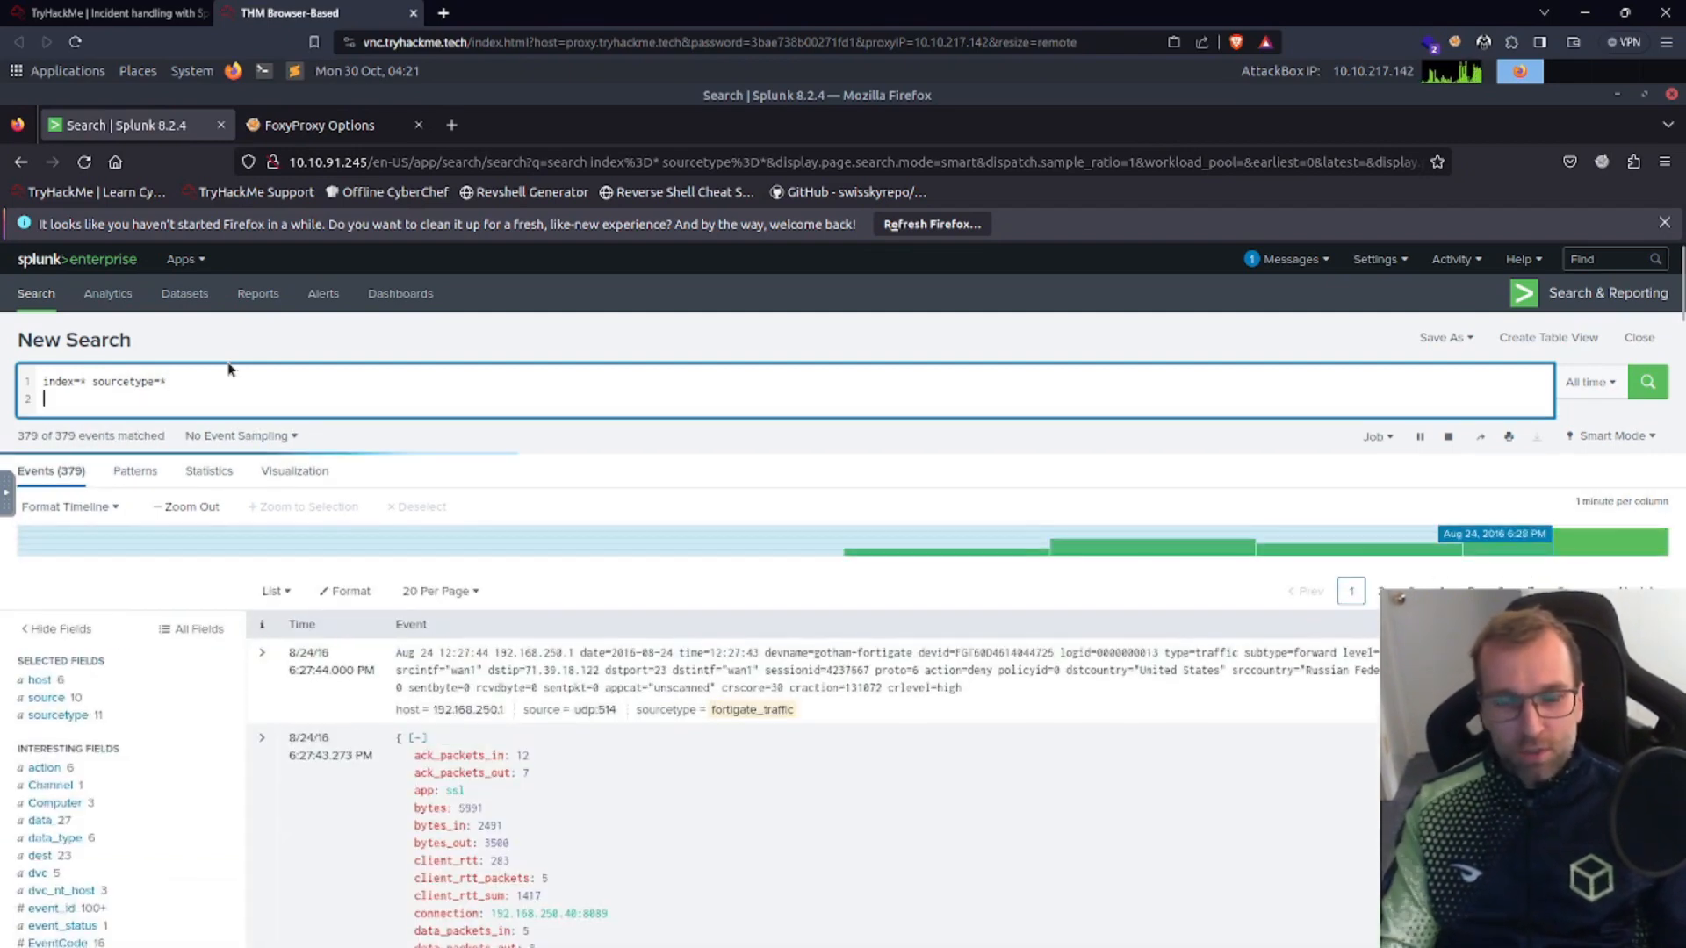
type("| sta")
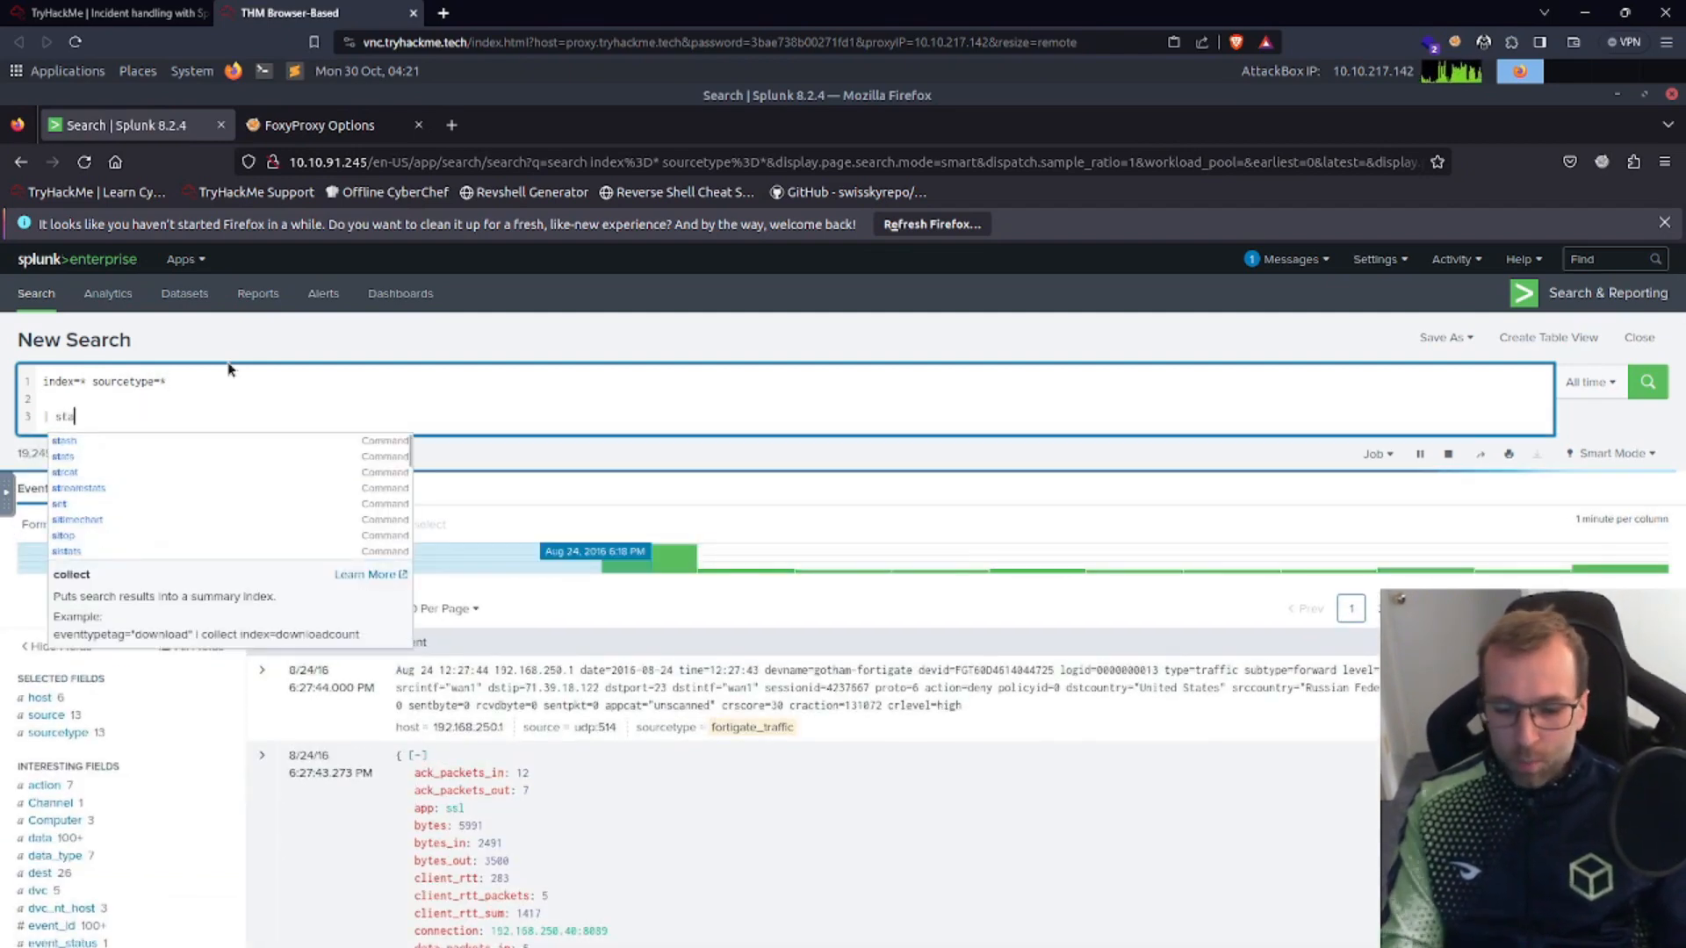
type("ts dc")
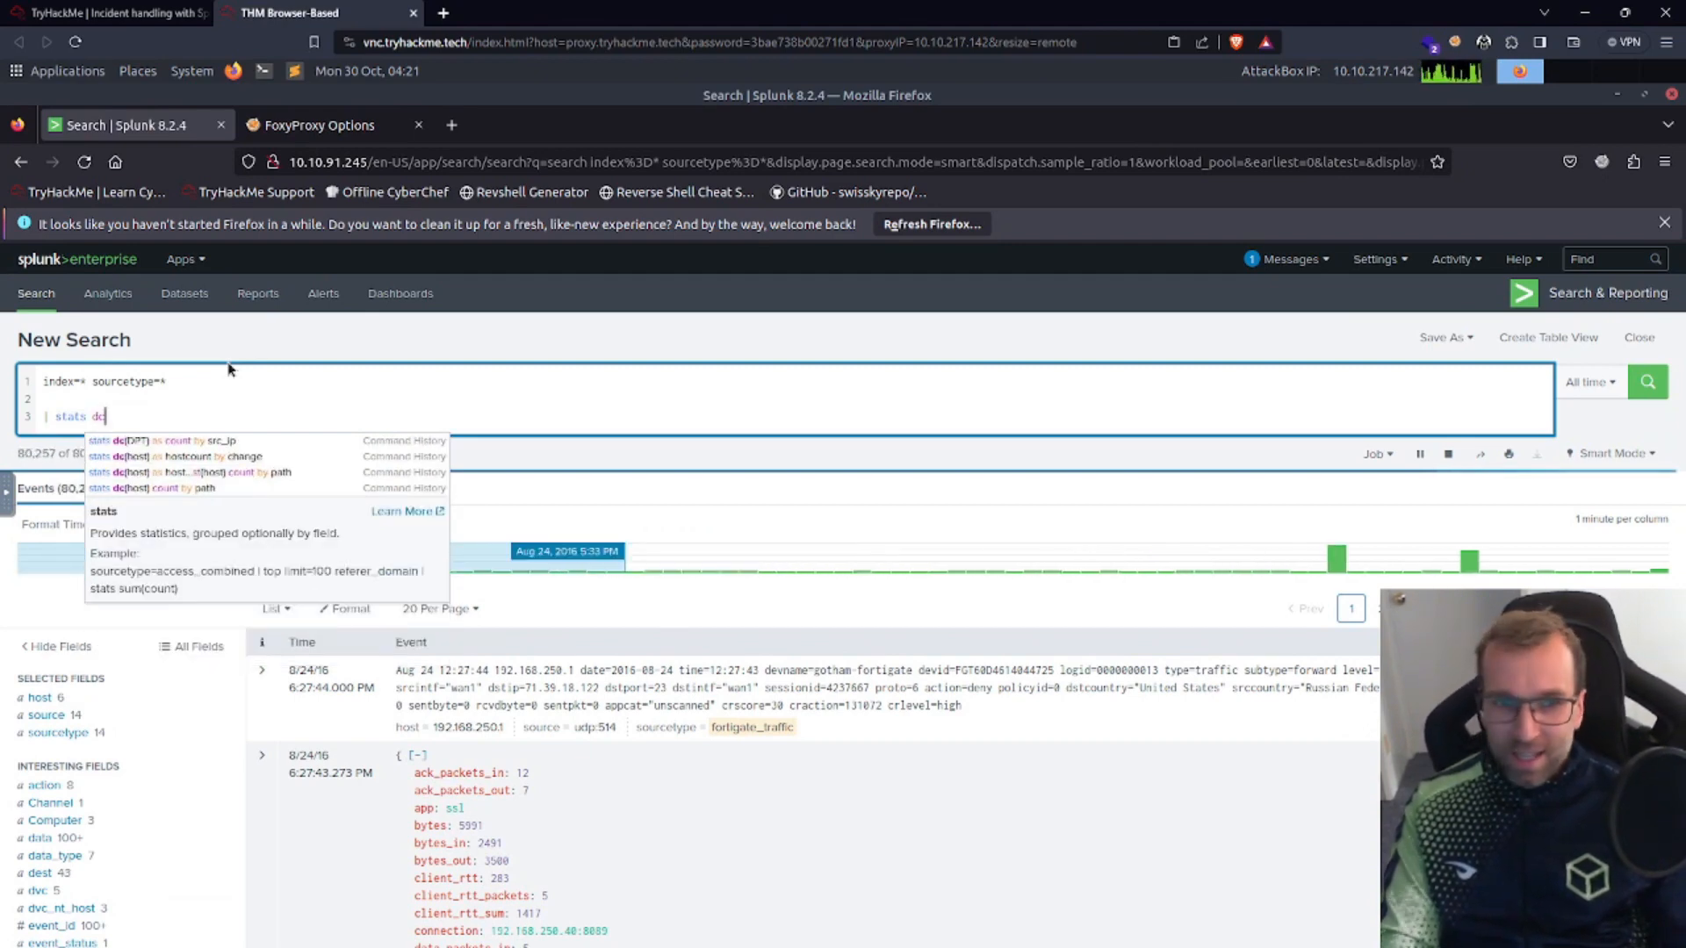
type("(des,")
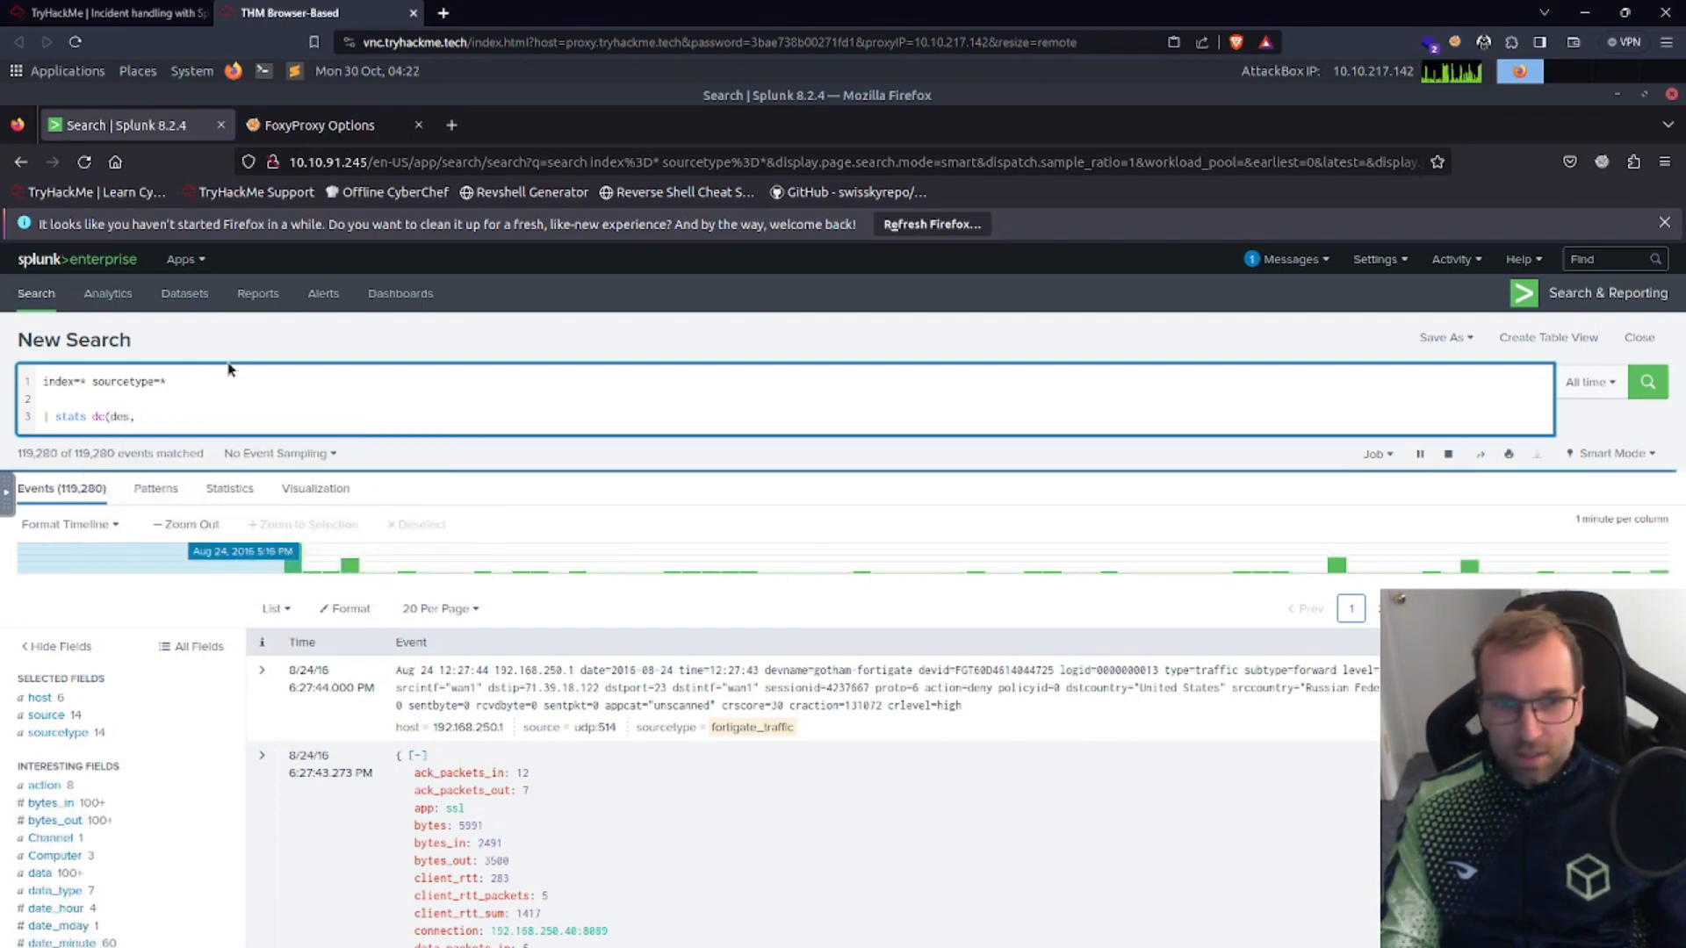
key("BackSpace")
type("t_")
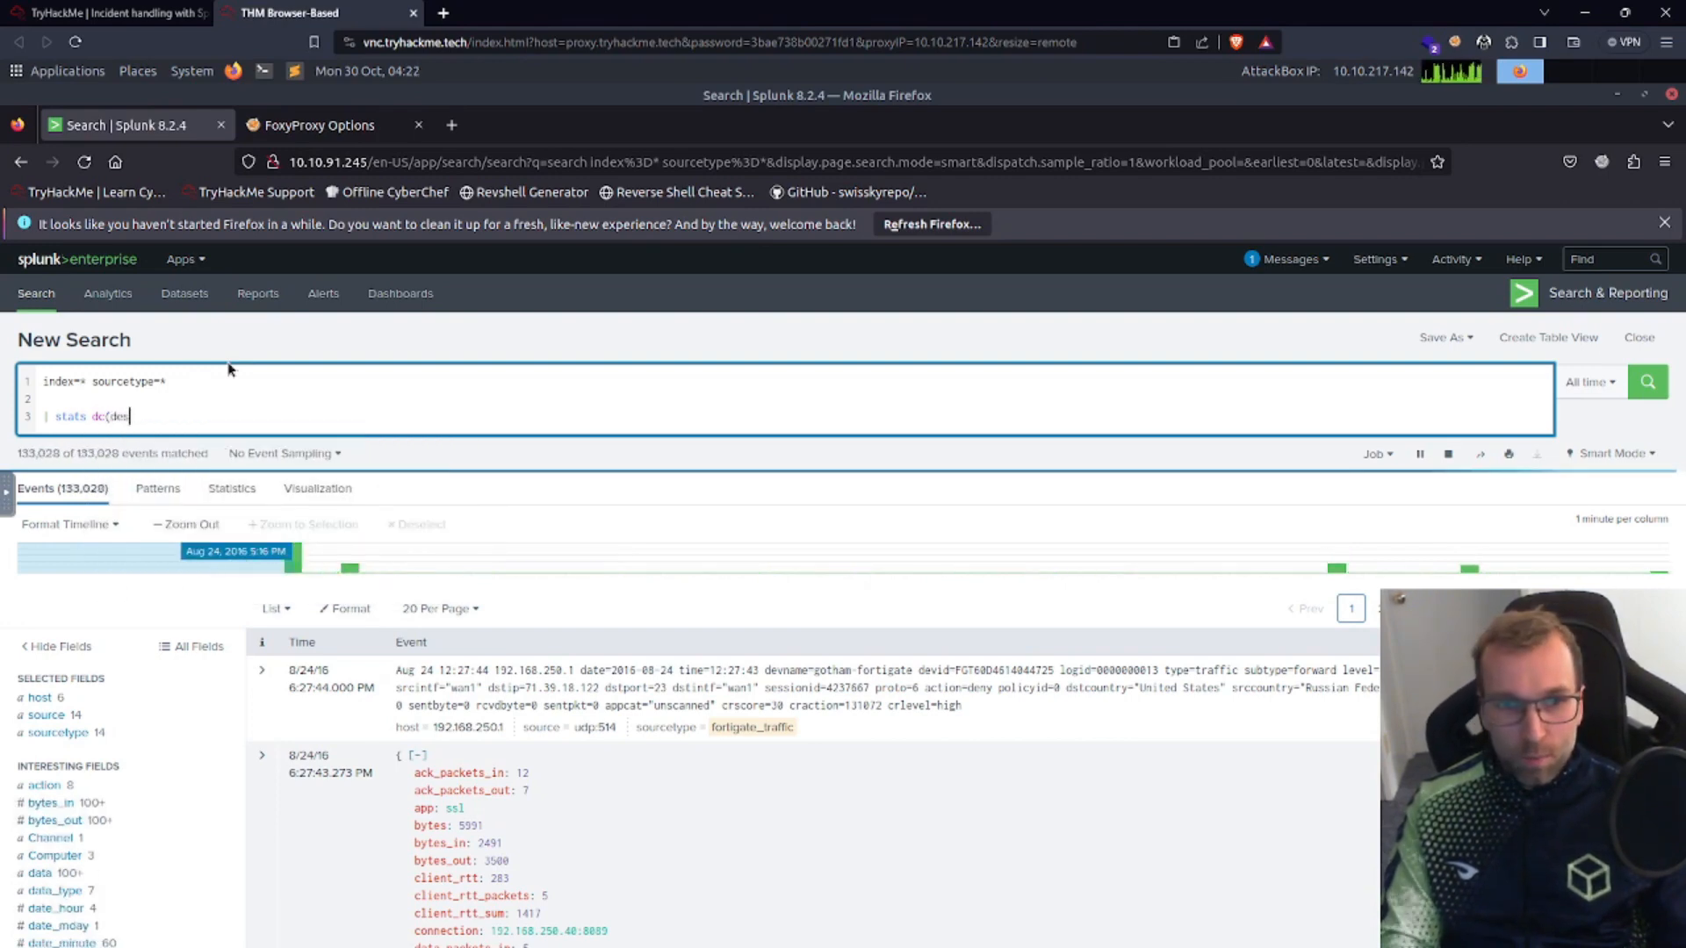
type("port")
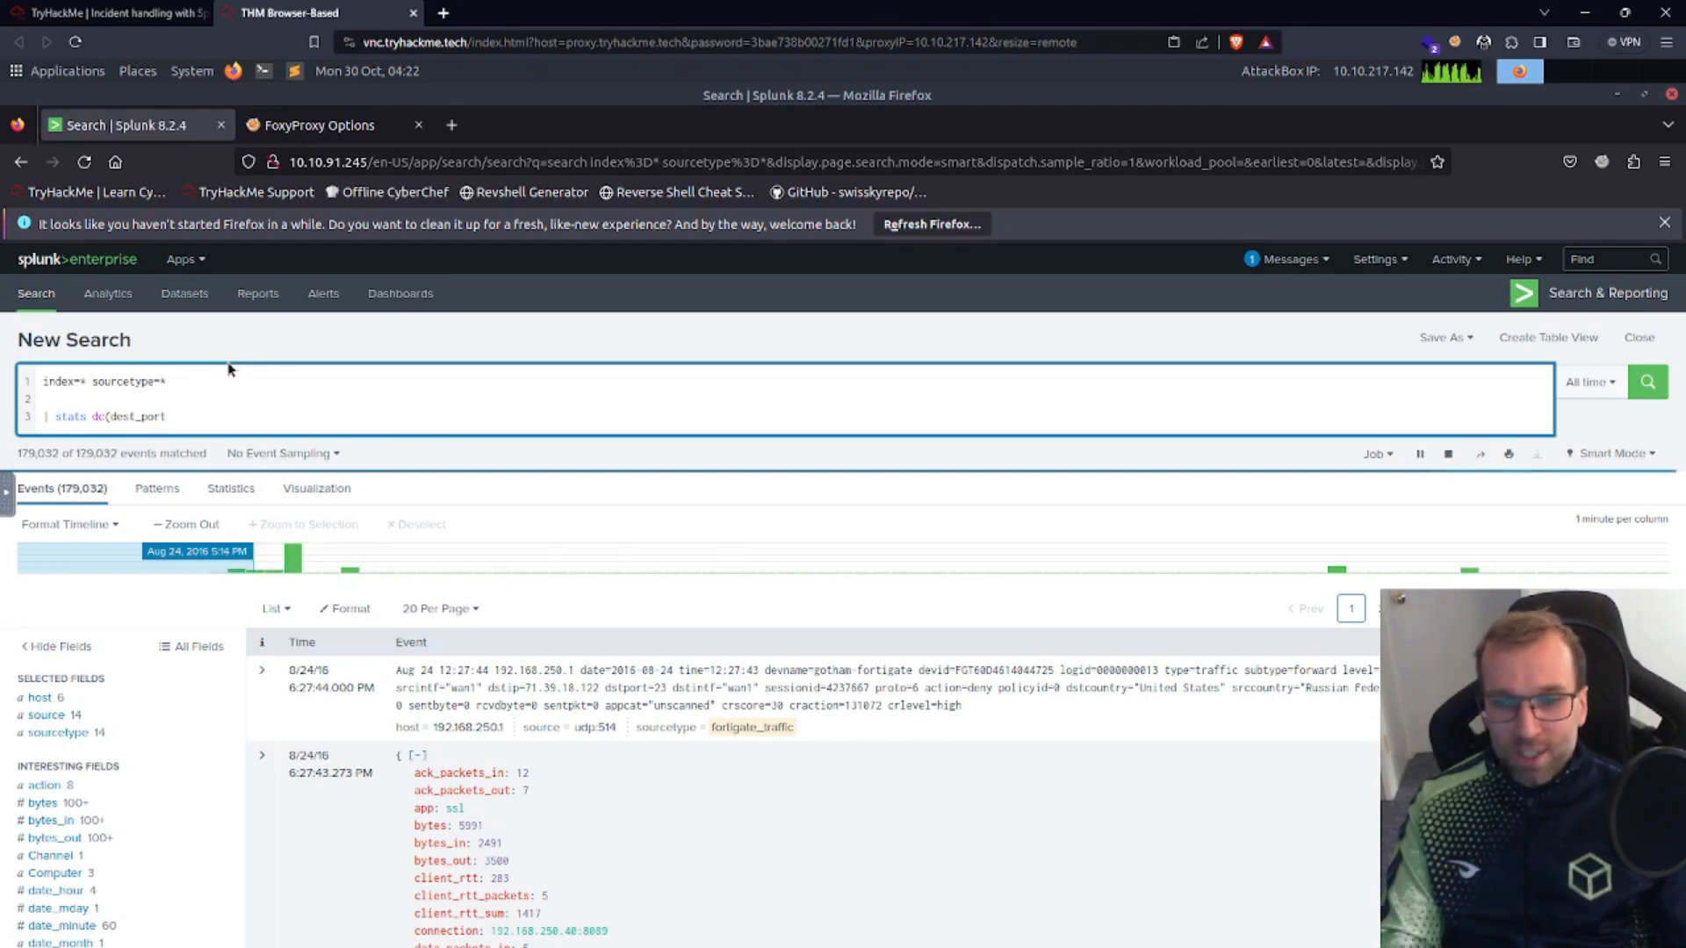
type(")")
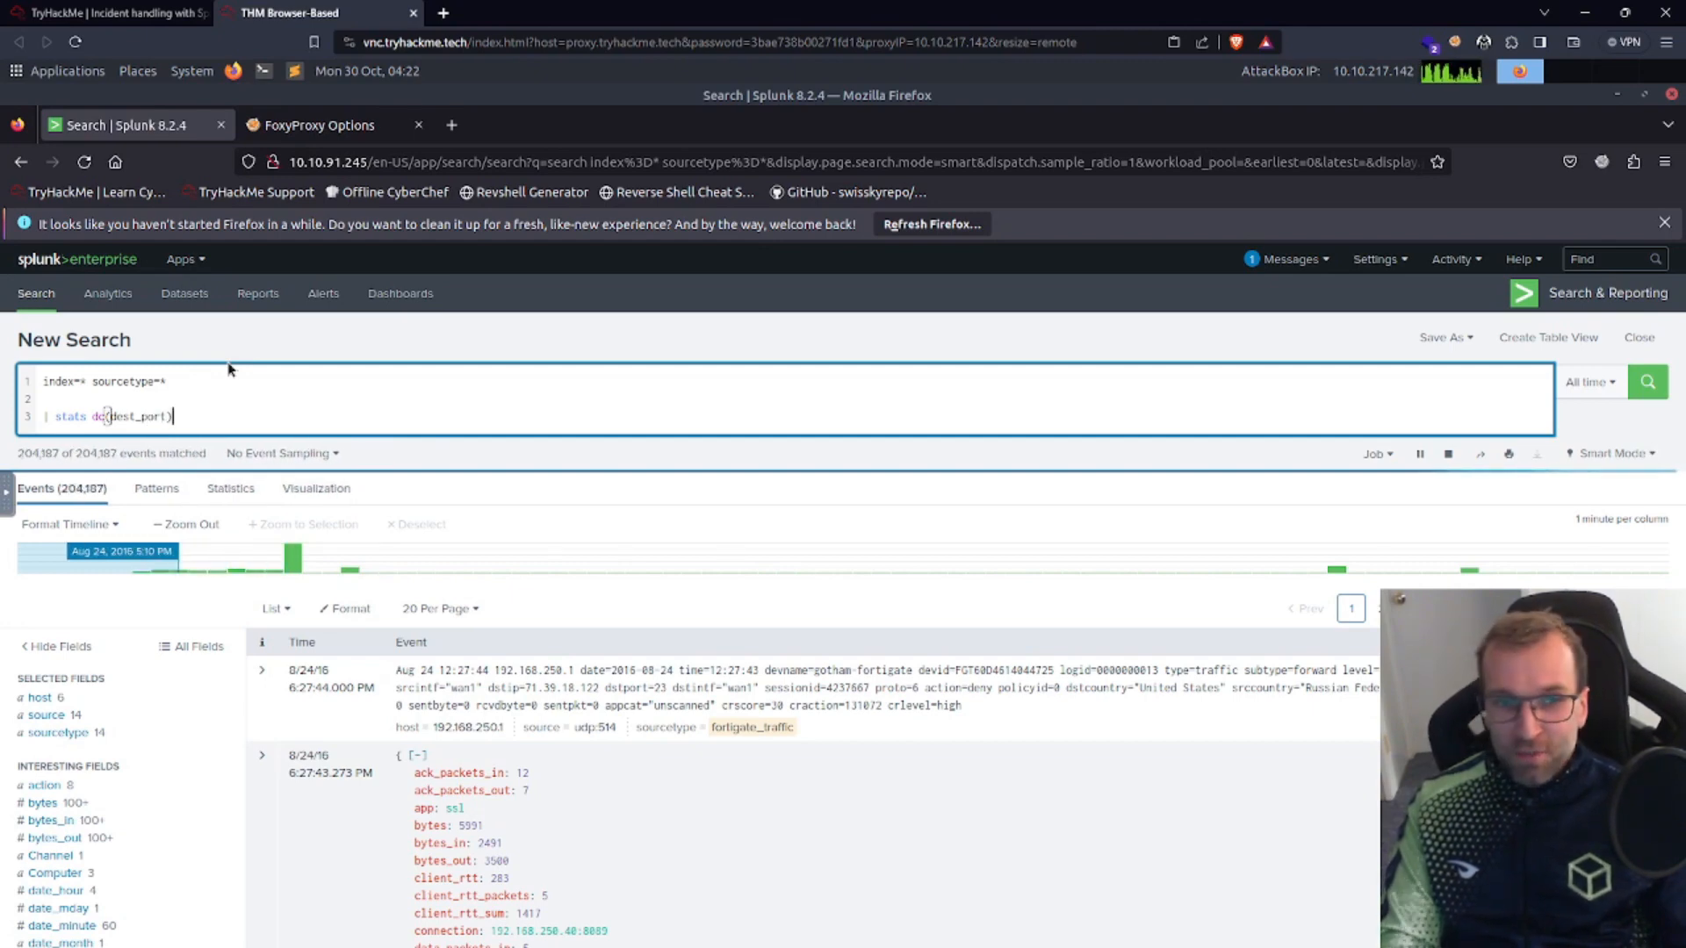
type("a")
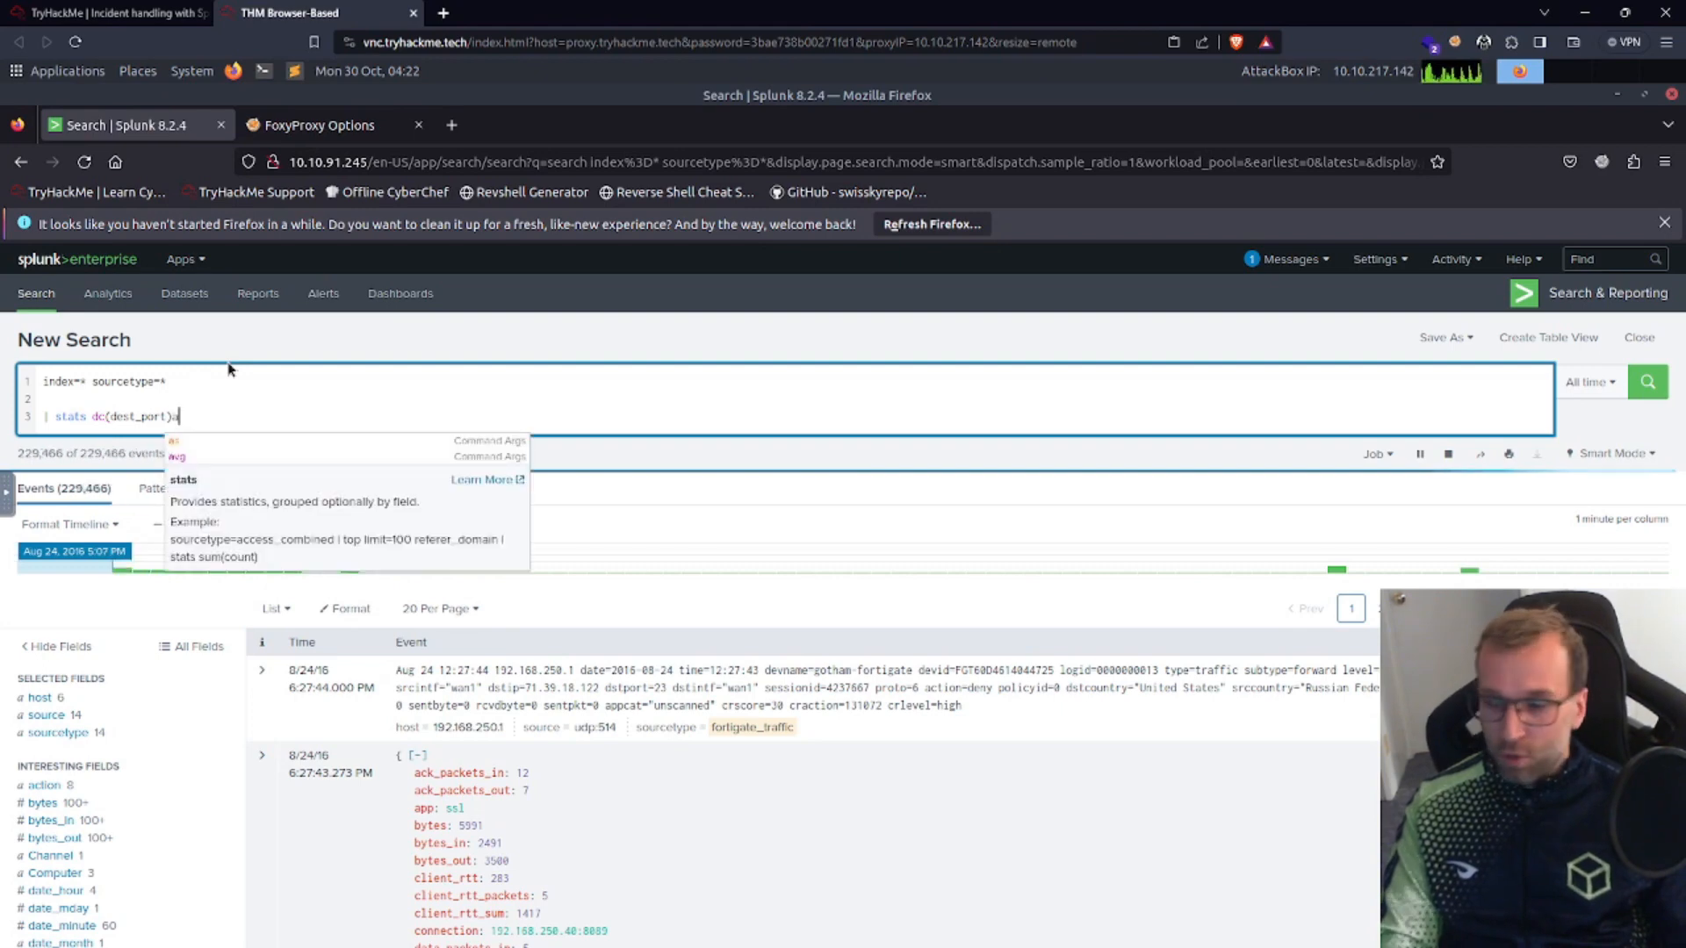
type("s num_d")
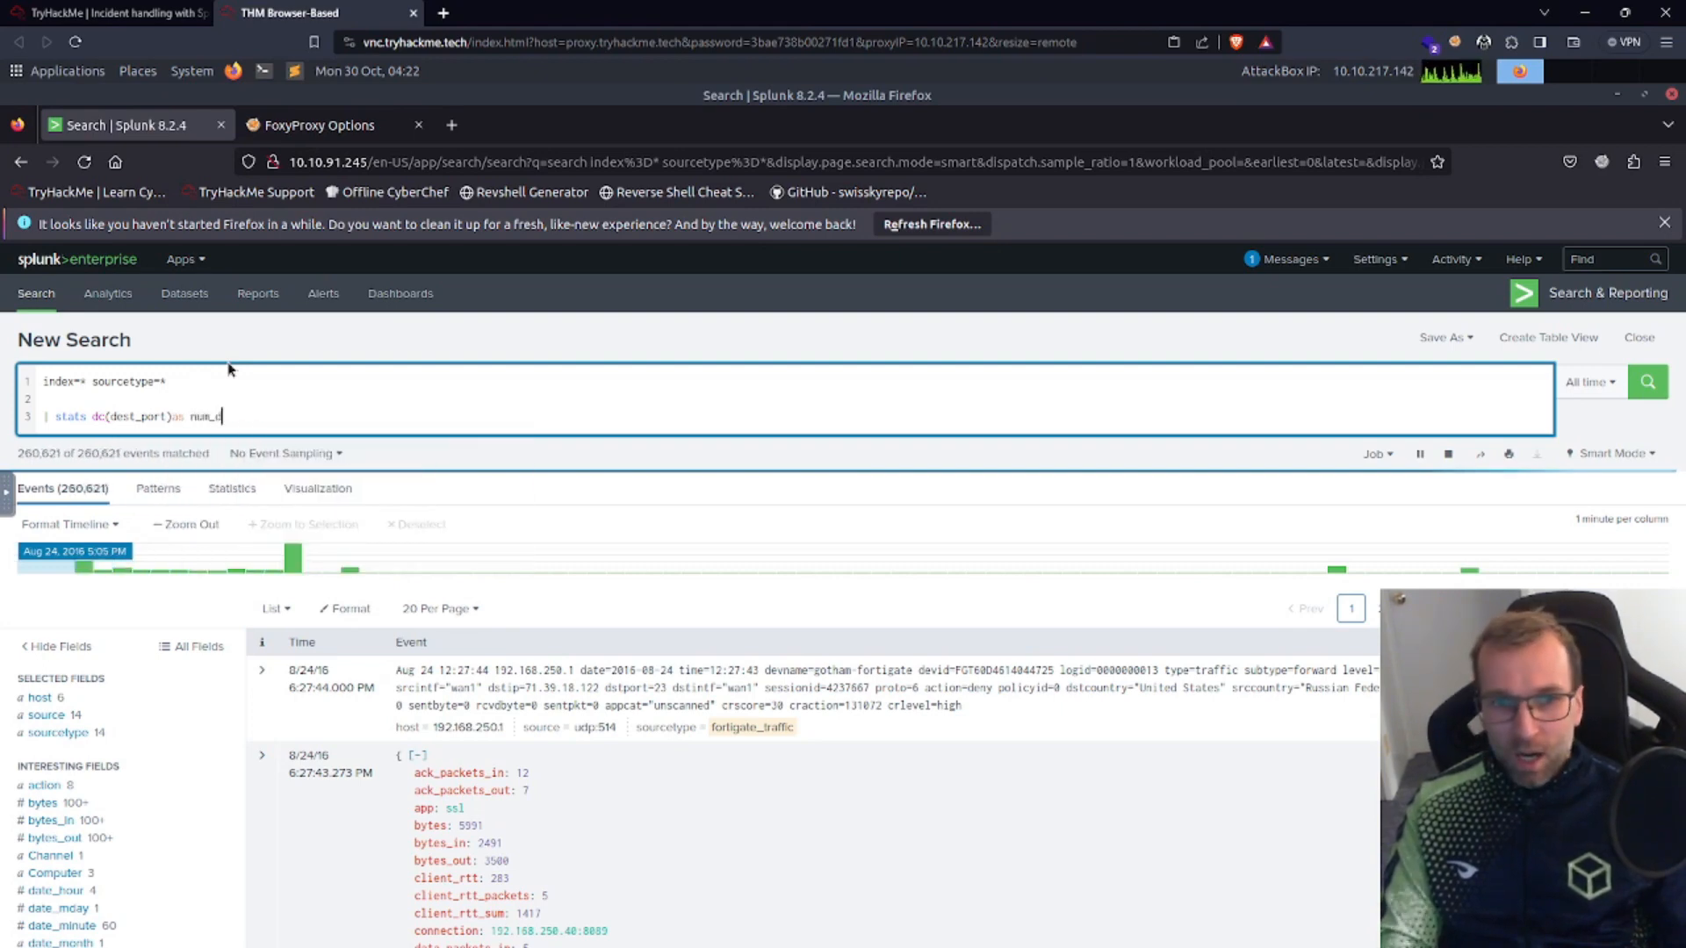
type("est_port")
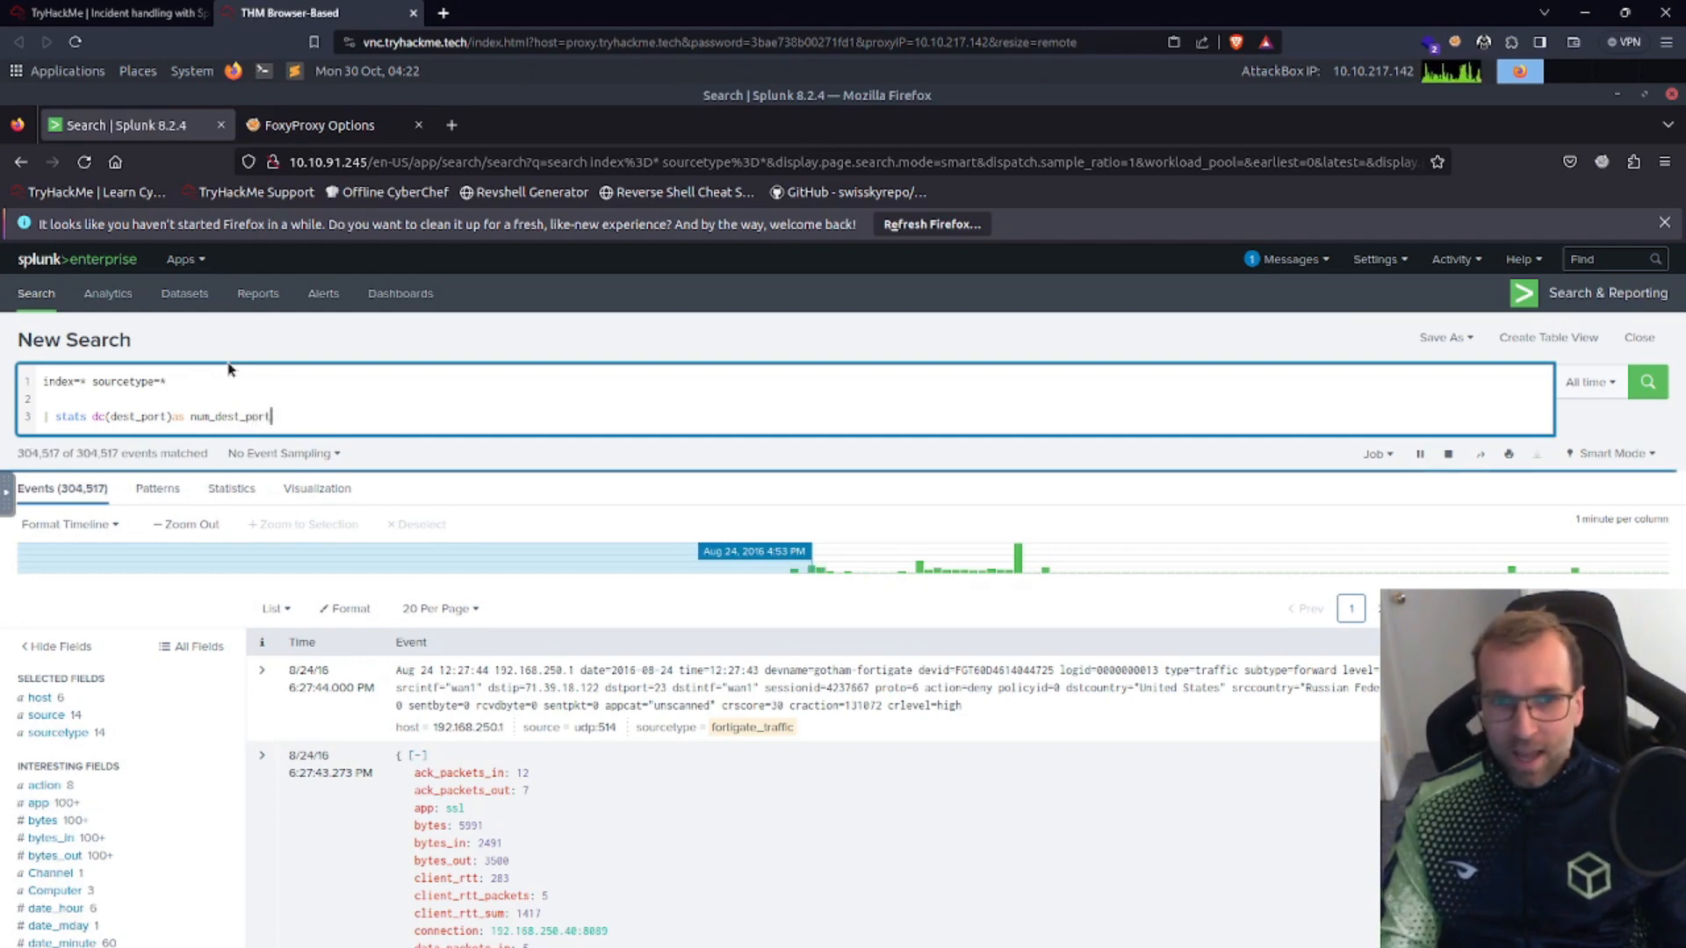
Step: Extend the stats command with dc(dest_ip) as num_dest_ip, grouped by src_ip
type(" dc(dest")
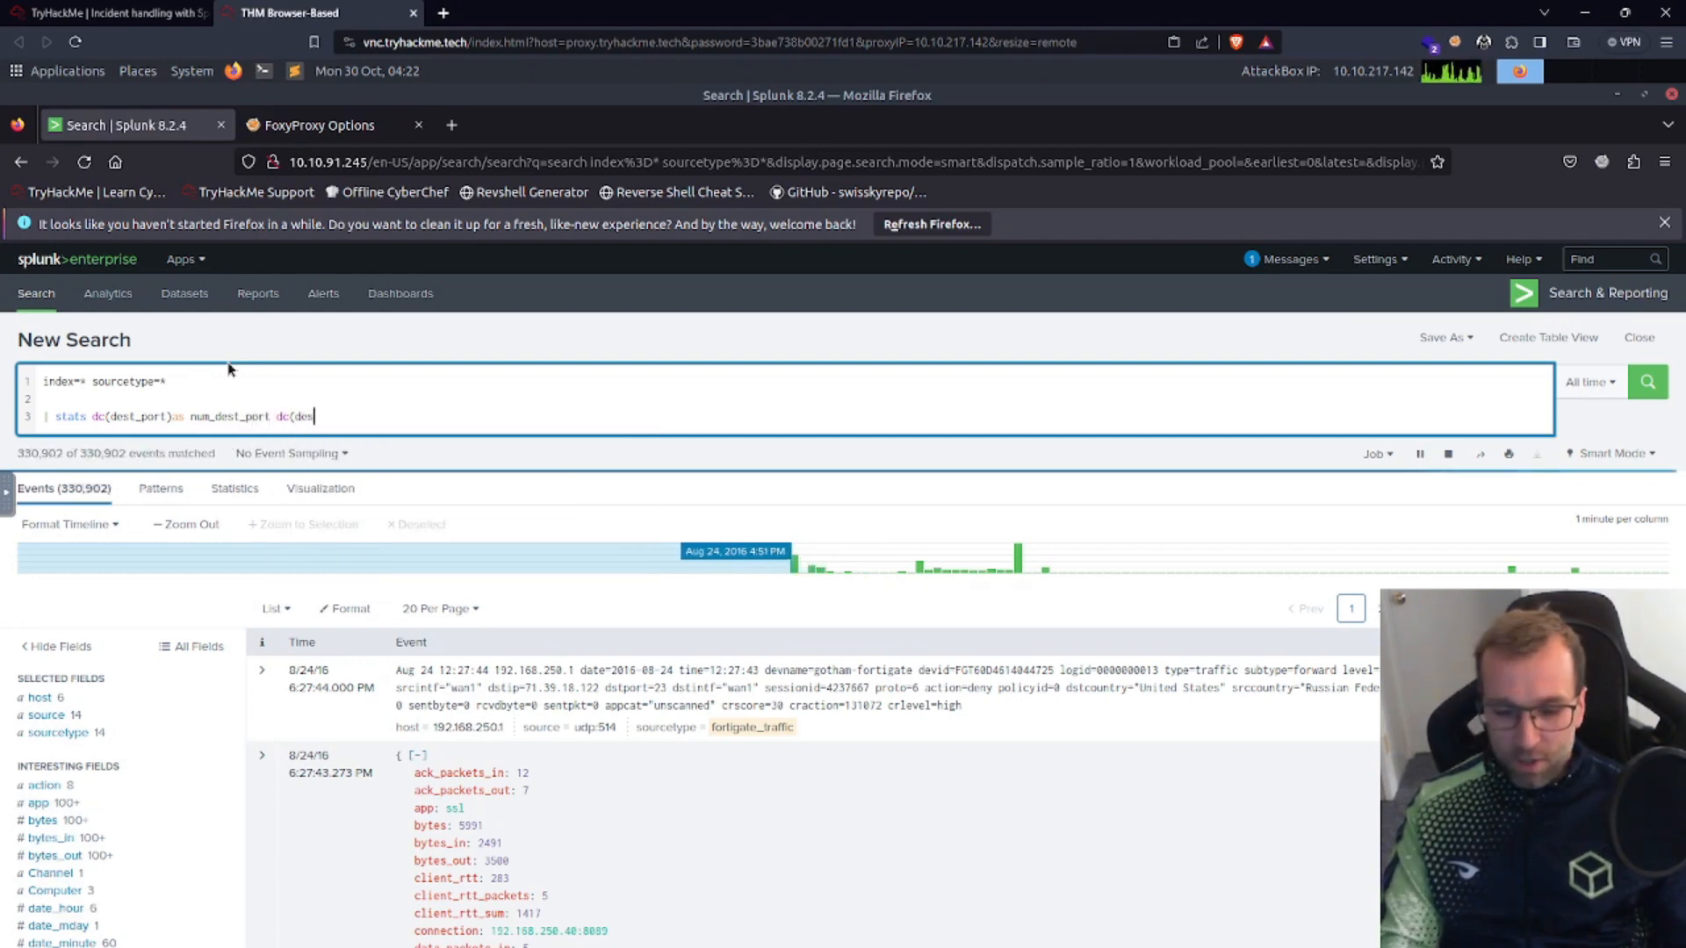
type("_ip")
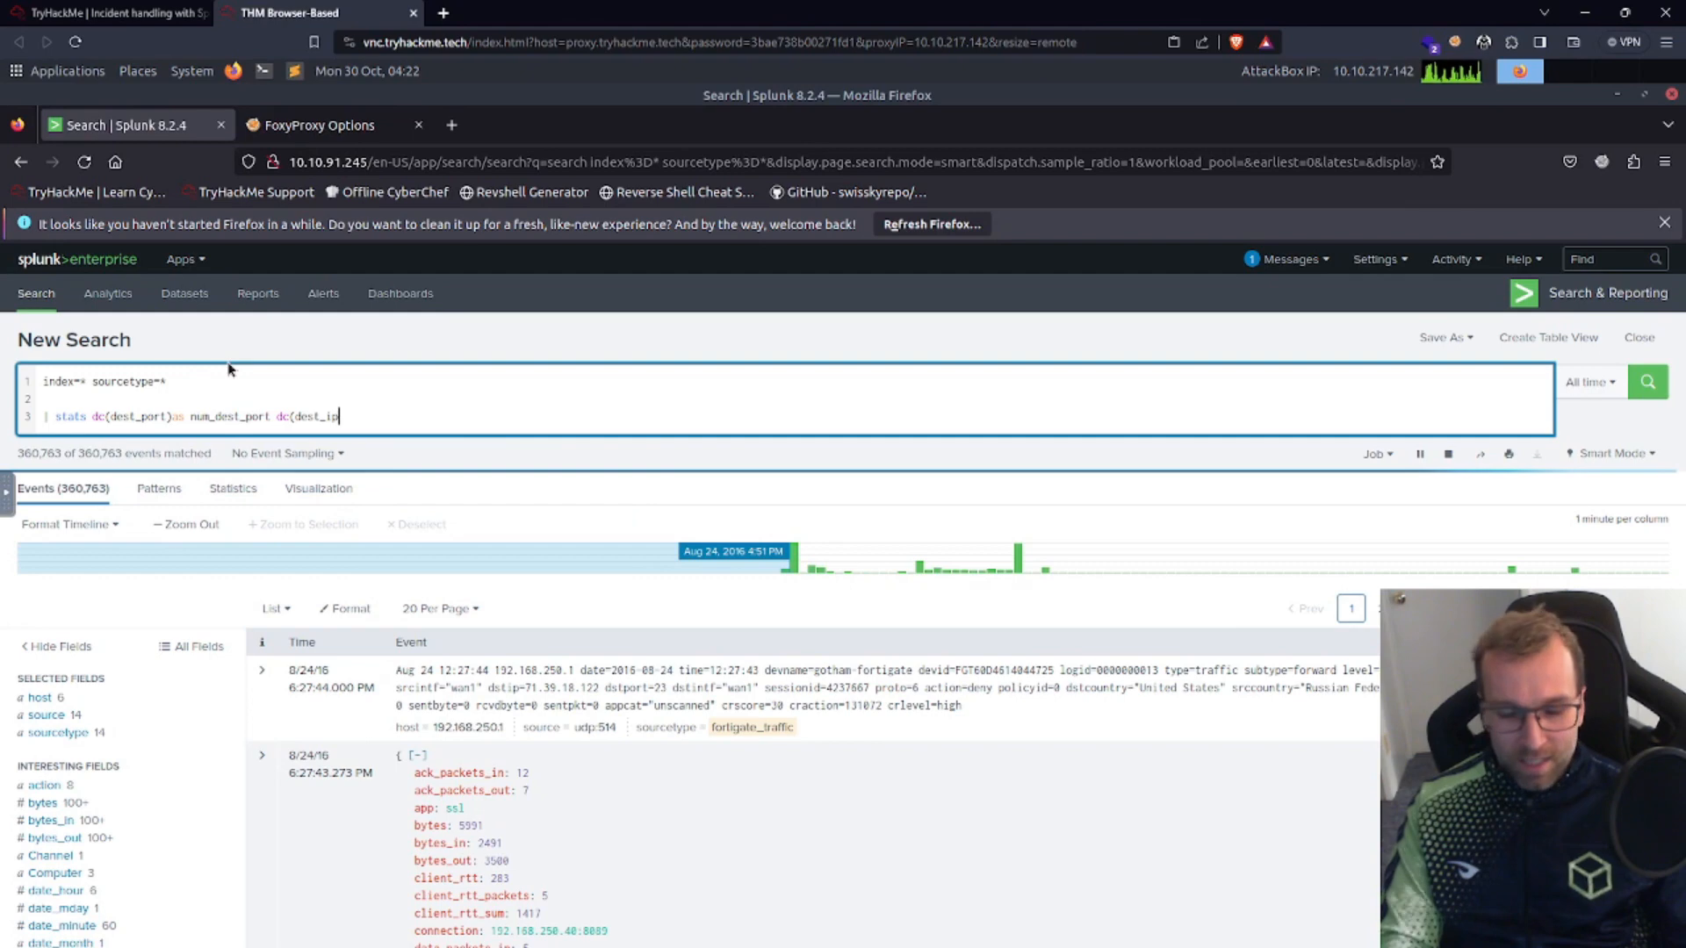
type(")")
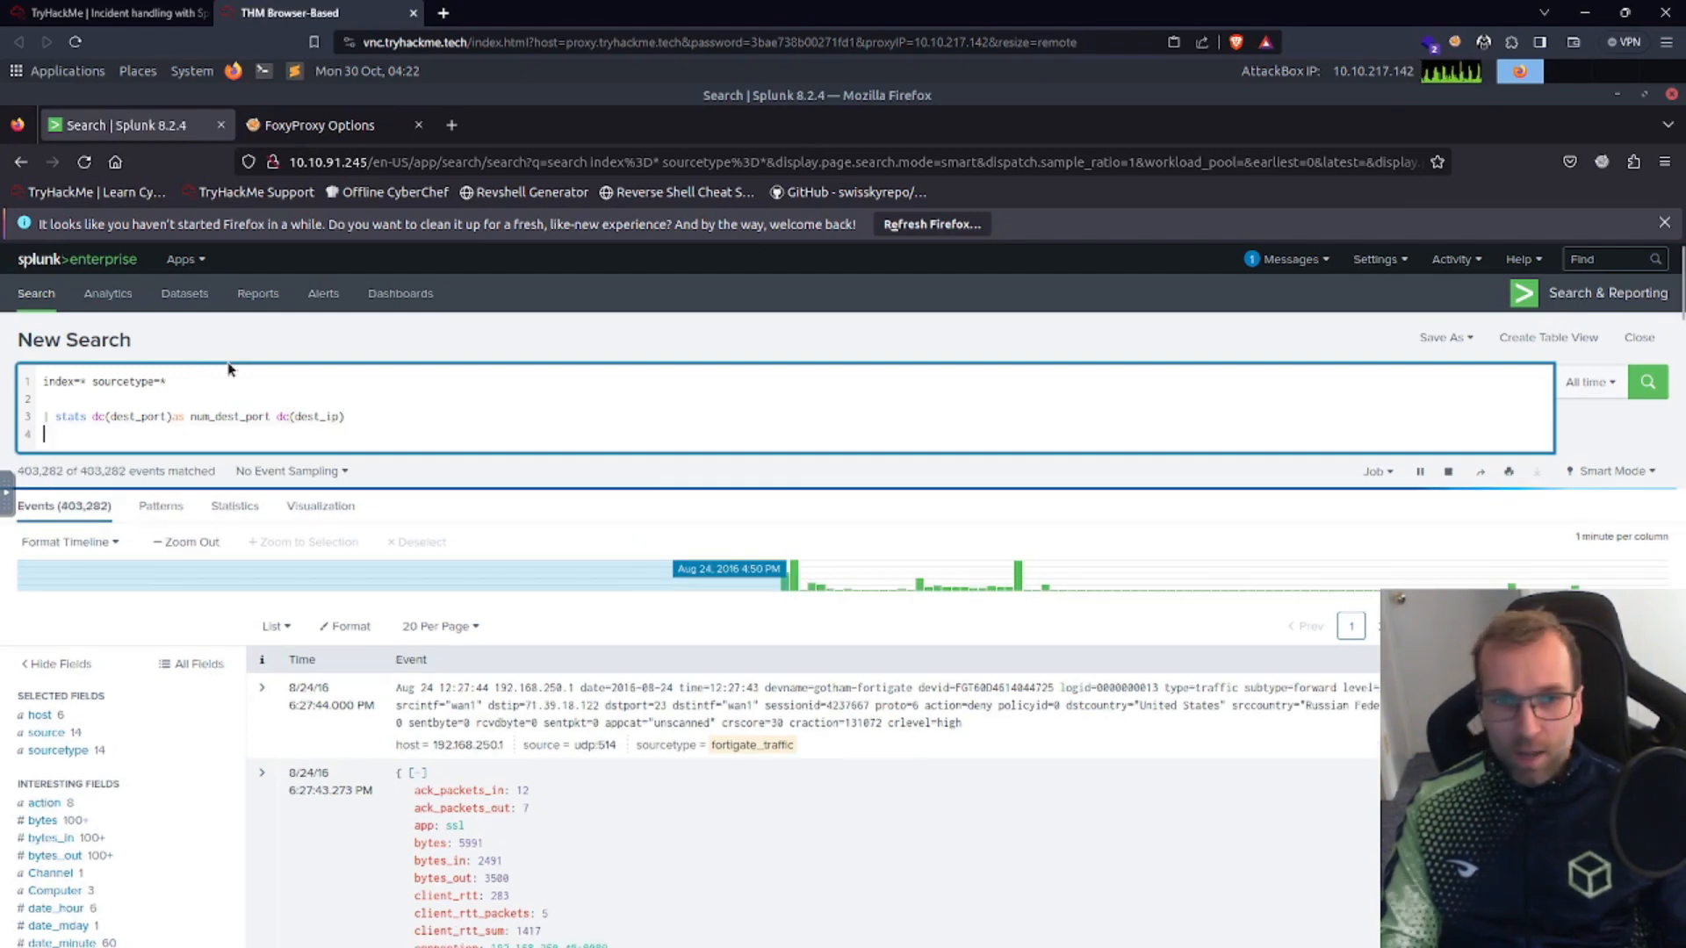
type(" as n")
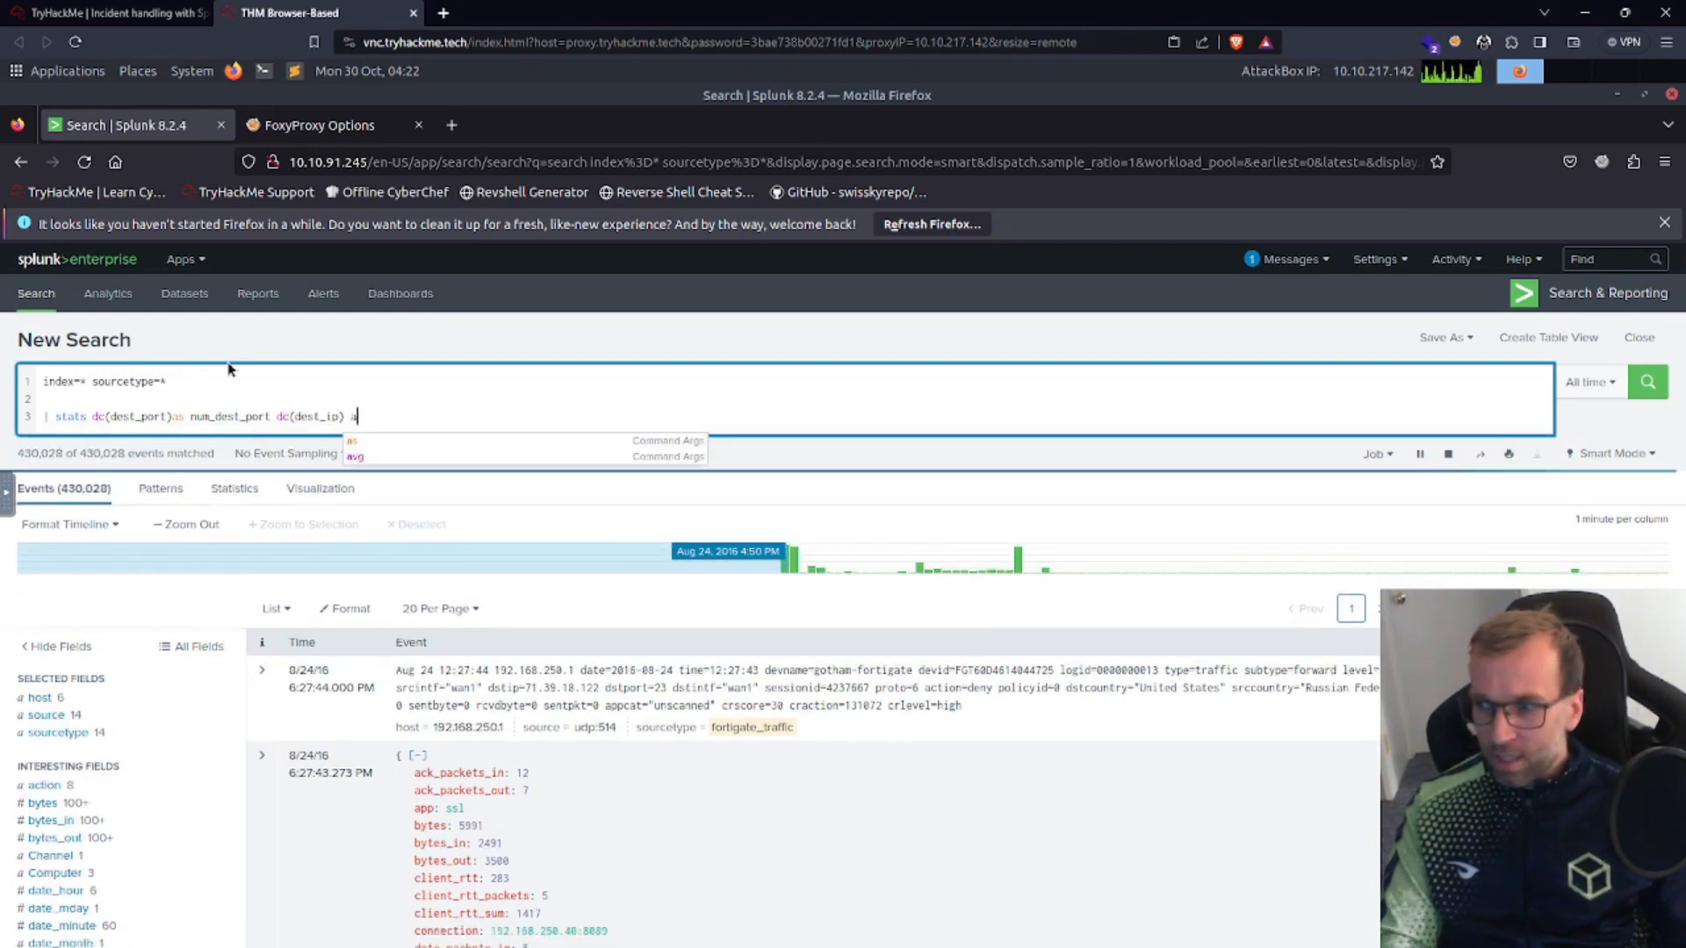
type("um")
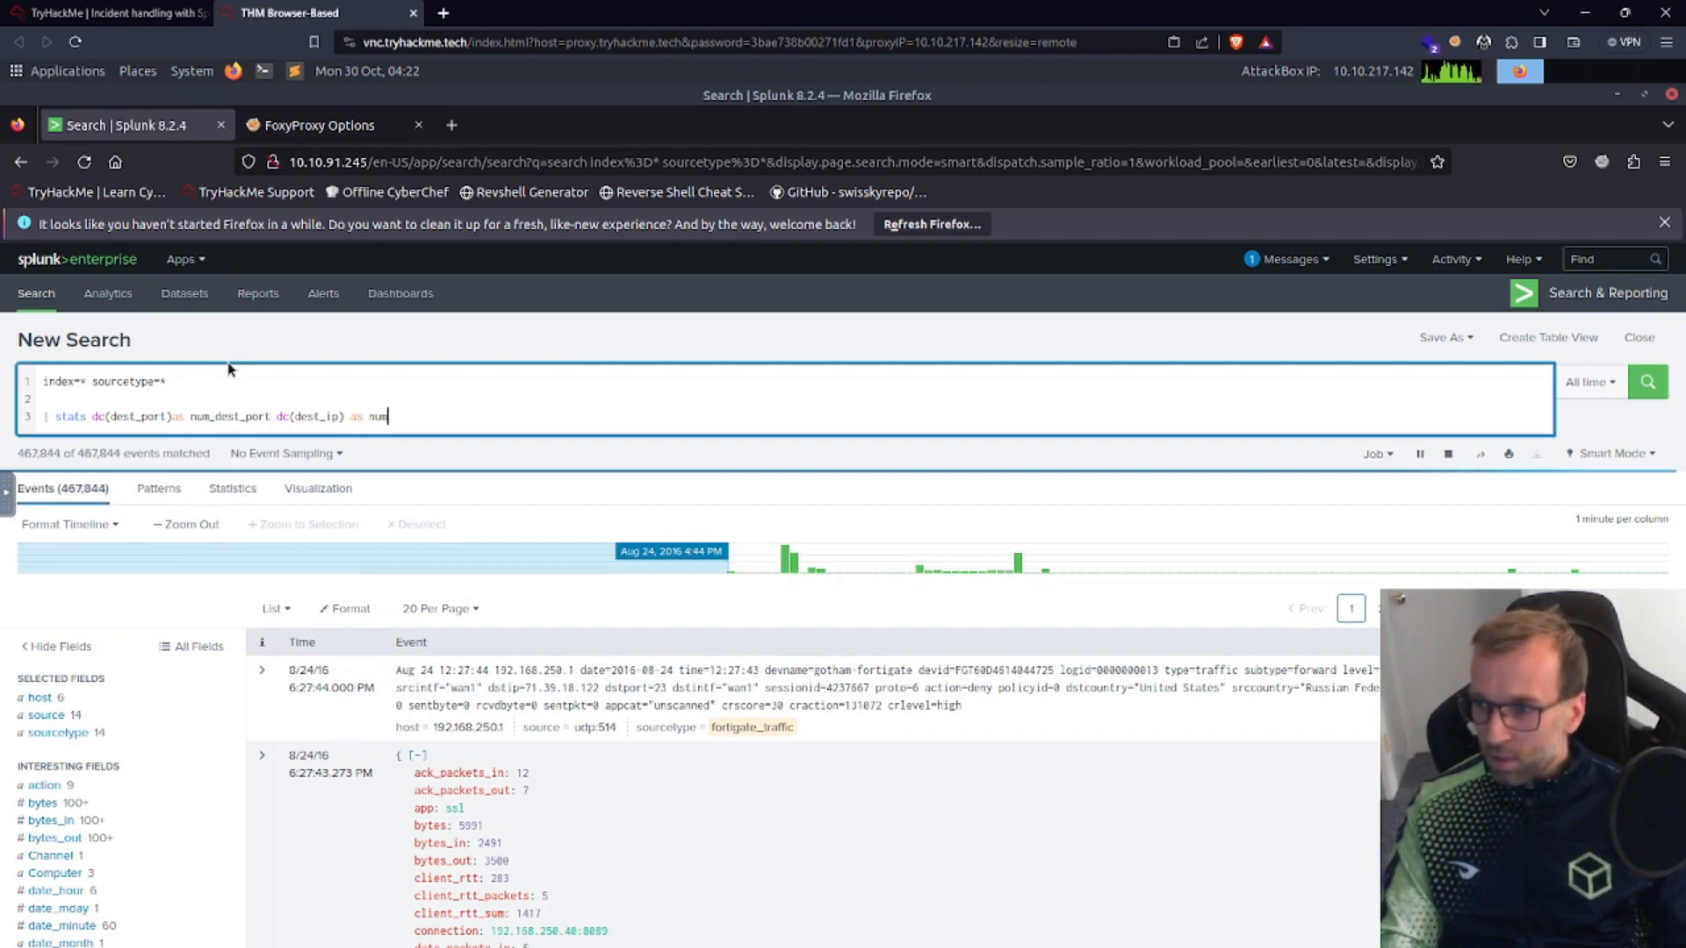
type("_dest")
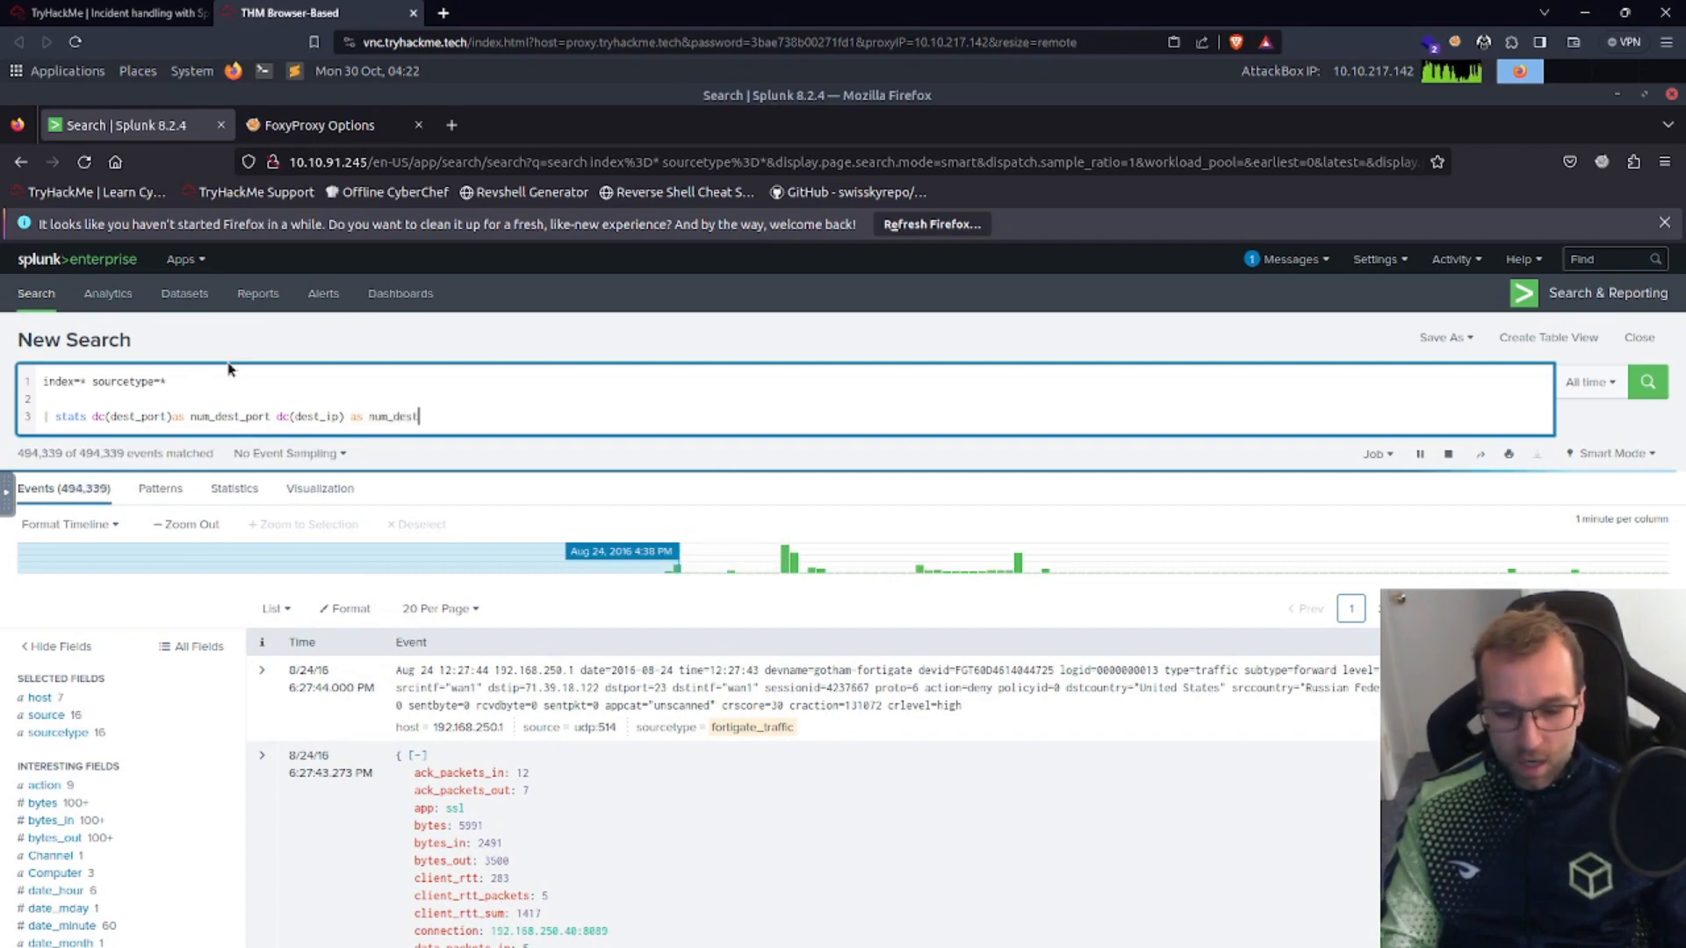
type("_ip")
type(" by")
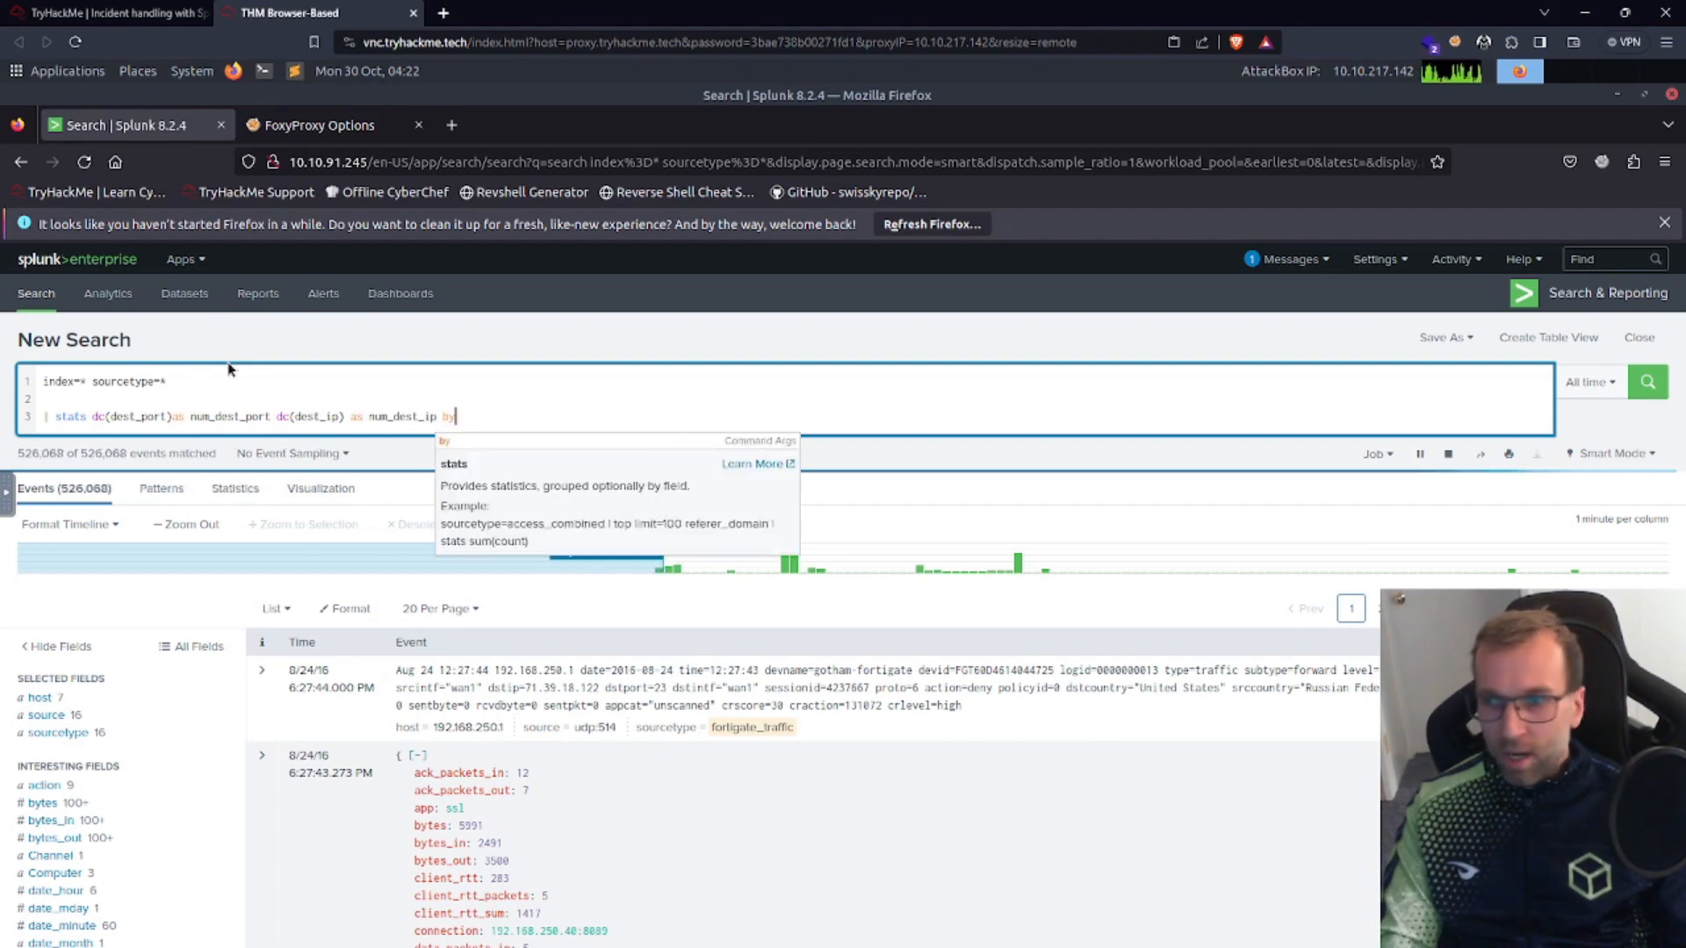
type(" src_ip")
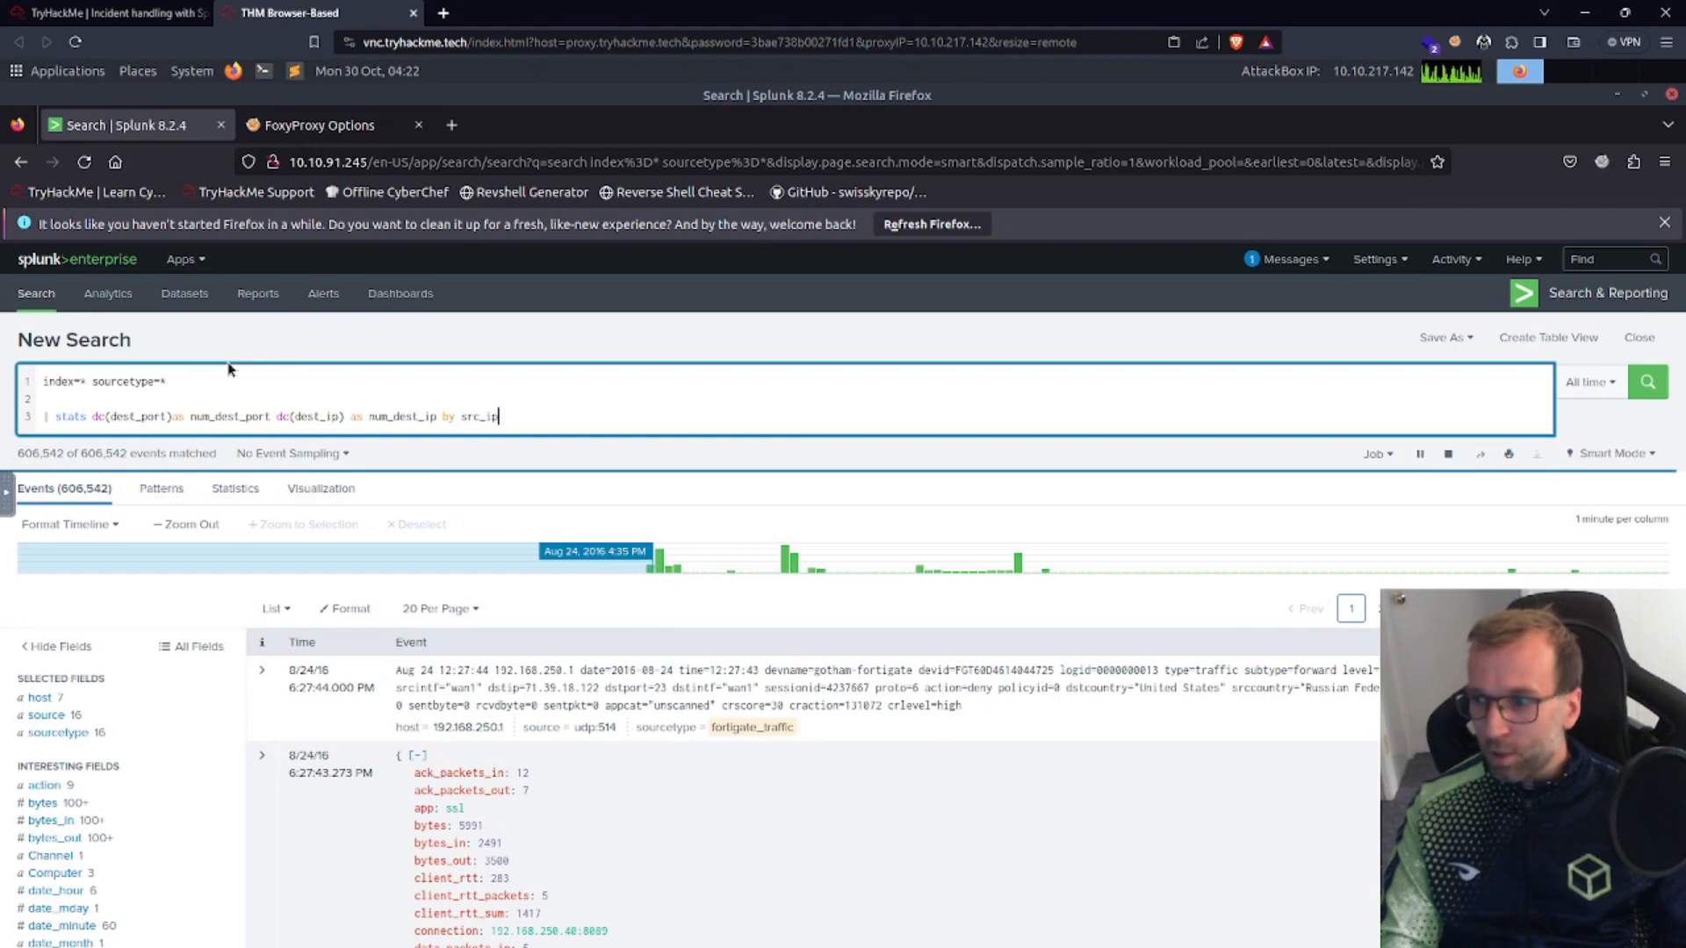
Step: Add the piped filter where num_dest_port > 500 OR num_dest_ip > 500 below the stats command and run the search
key("Return")
key("Return")
type("|")
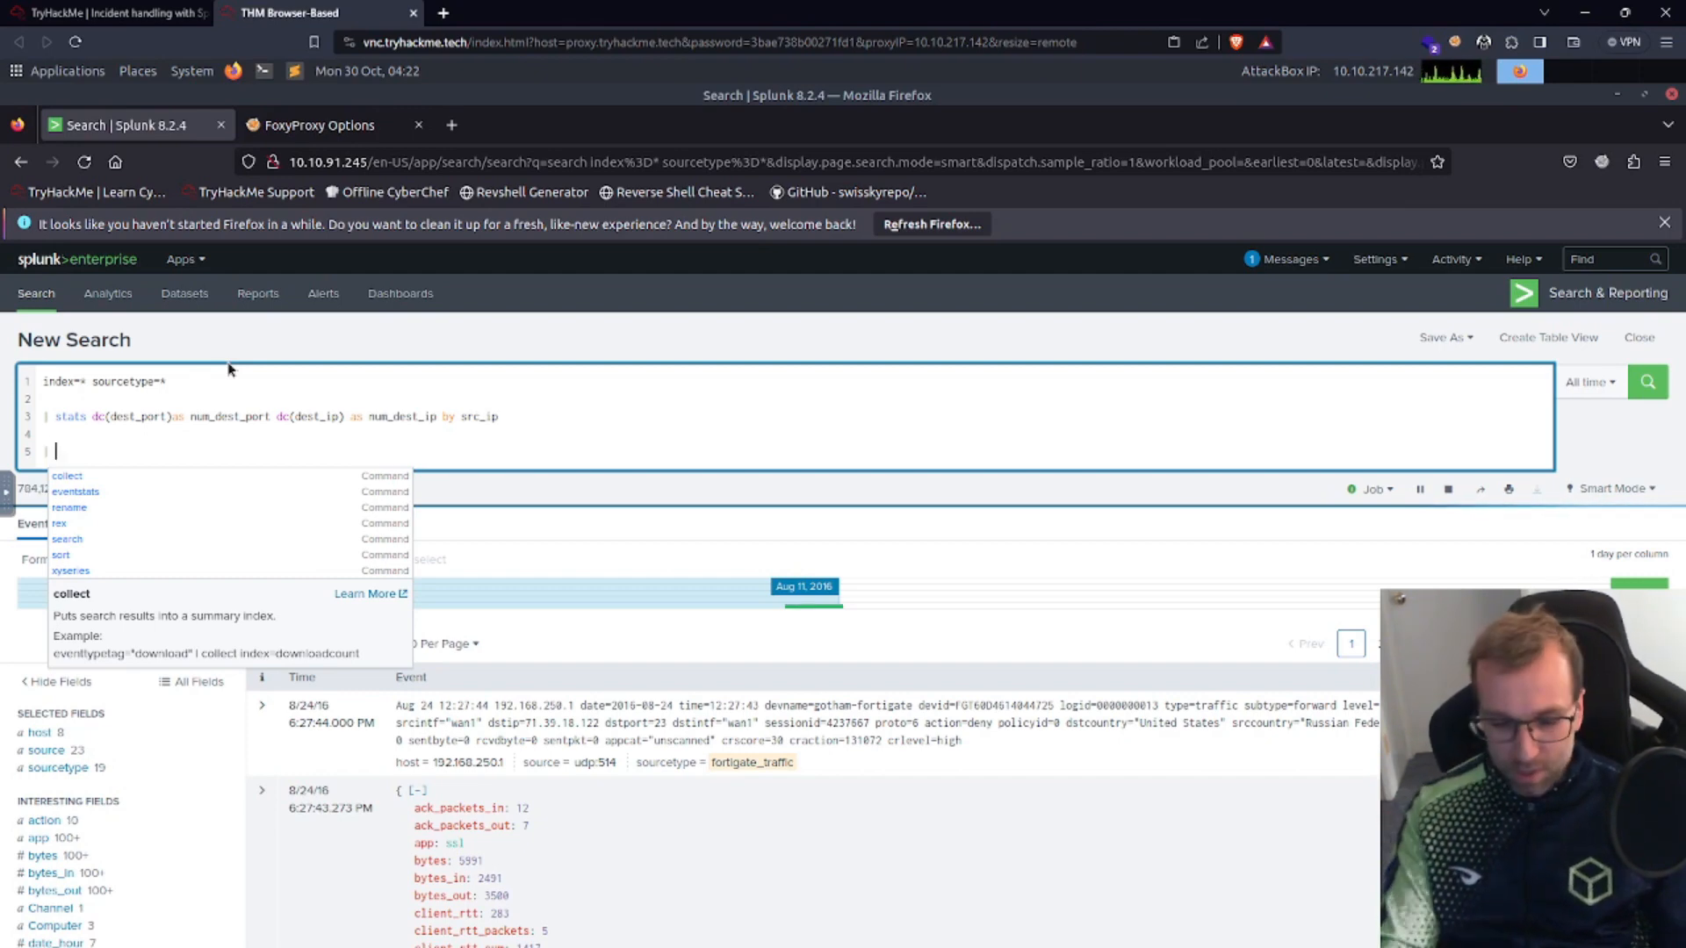
type("where num_des")
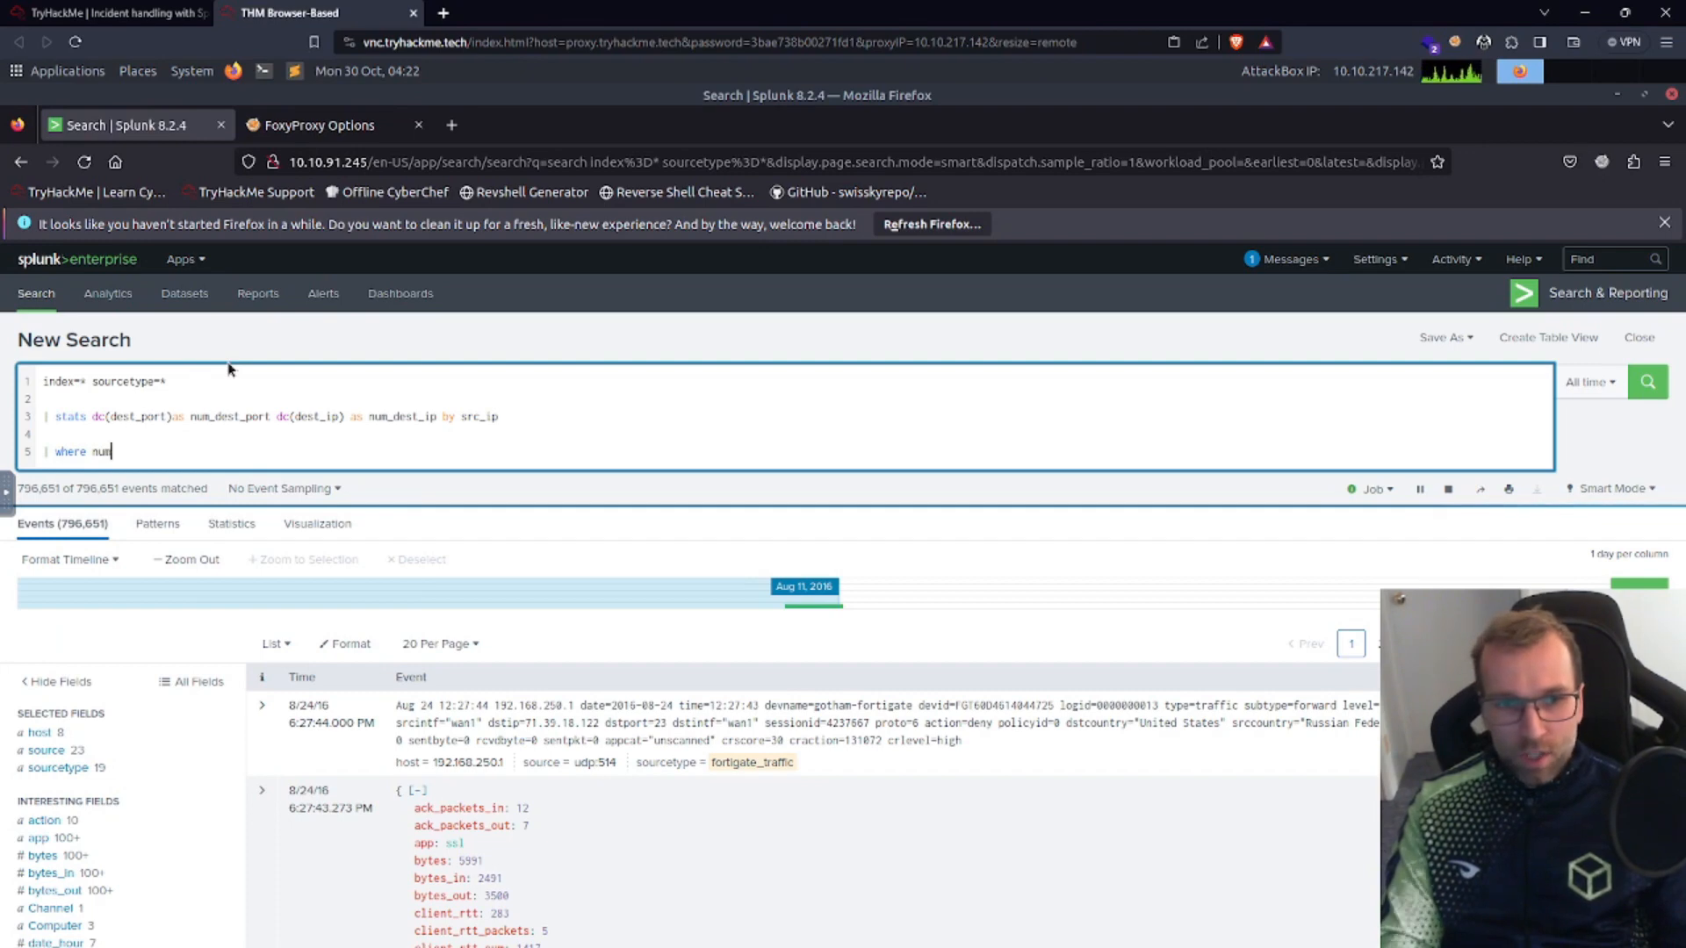
type("t_")
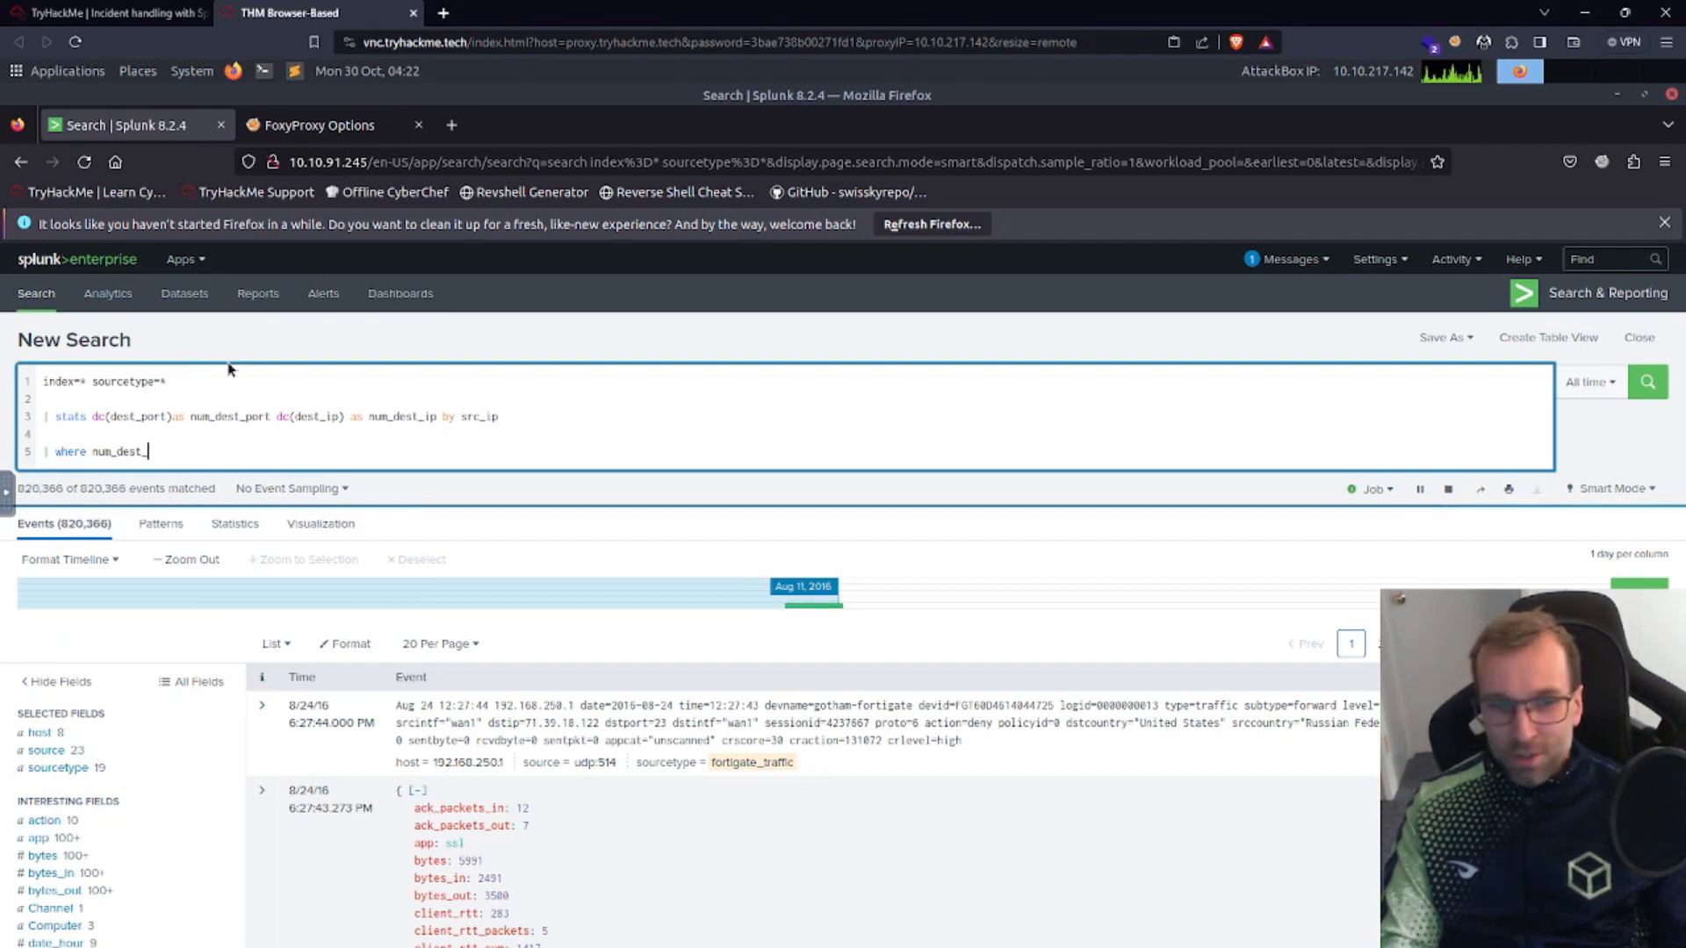
type("port > 50")
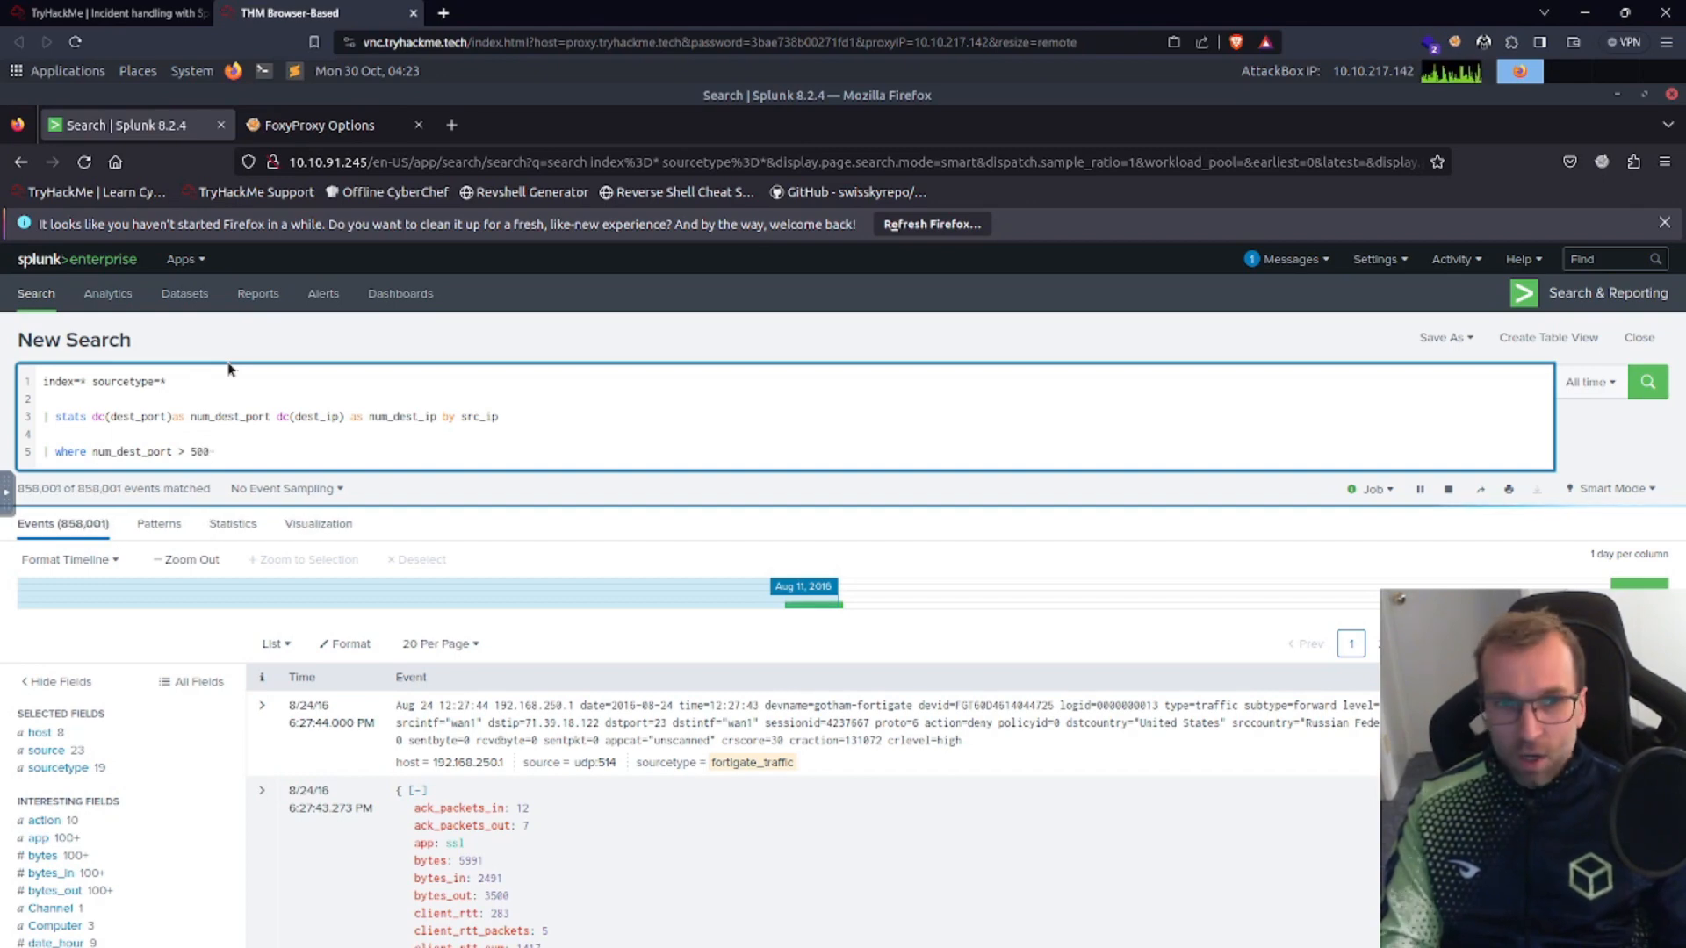
type("0")
type(" OR")
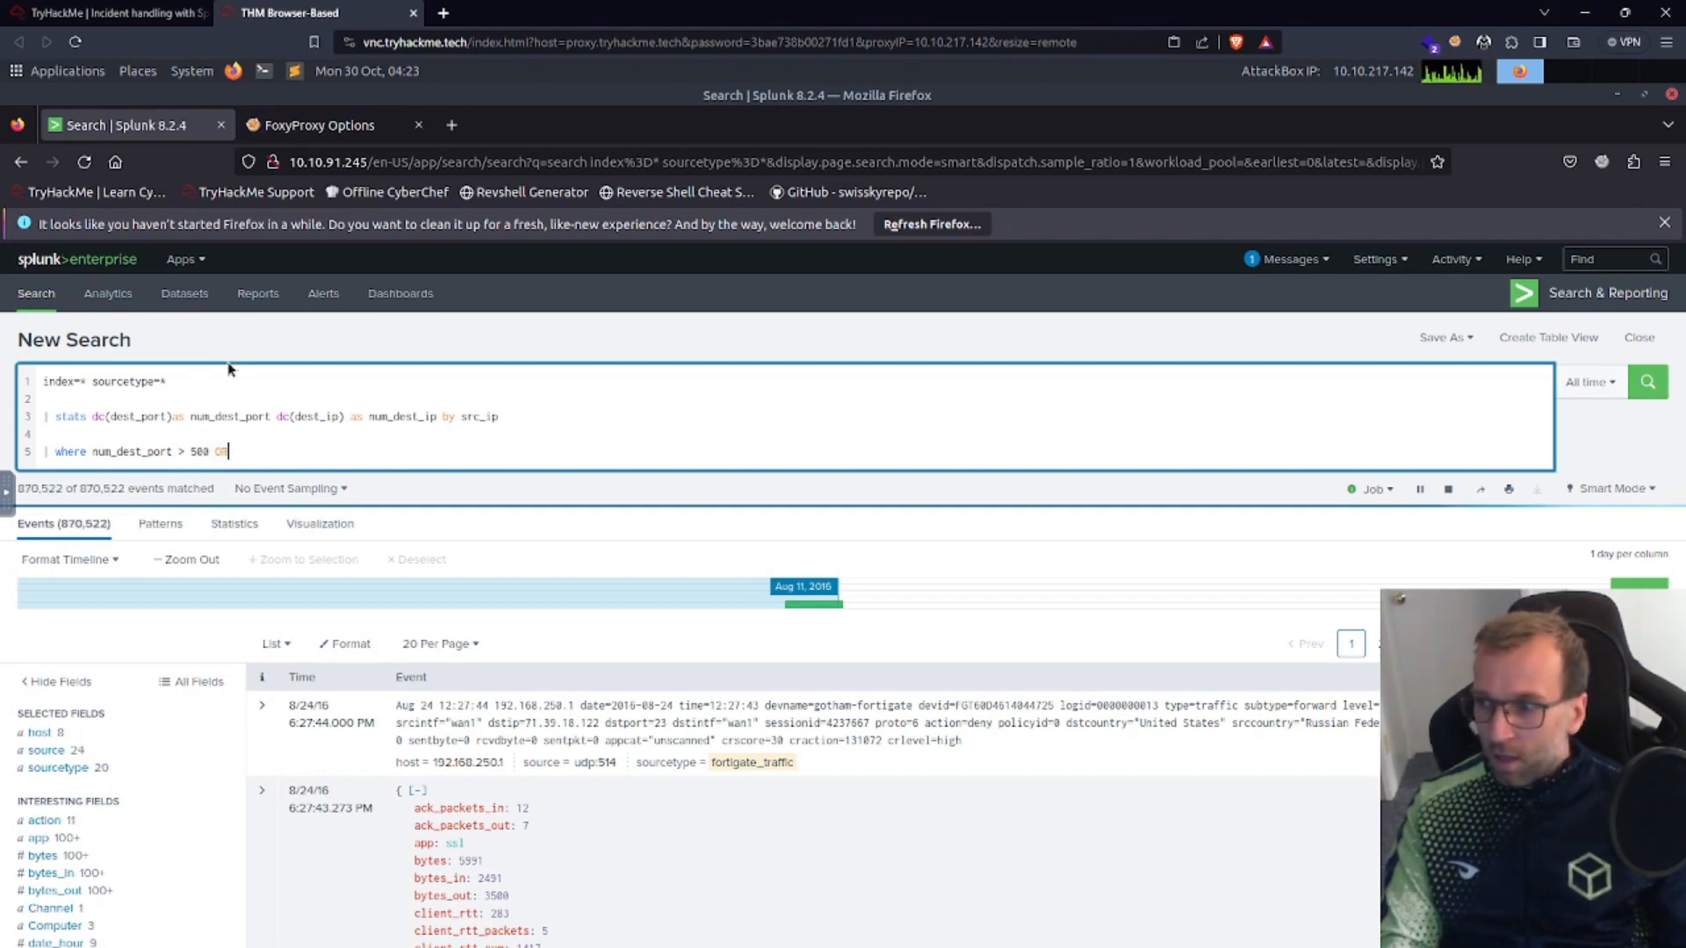
type(" num_dest_ip")
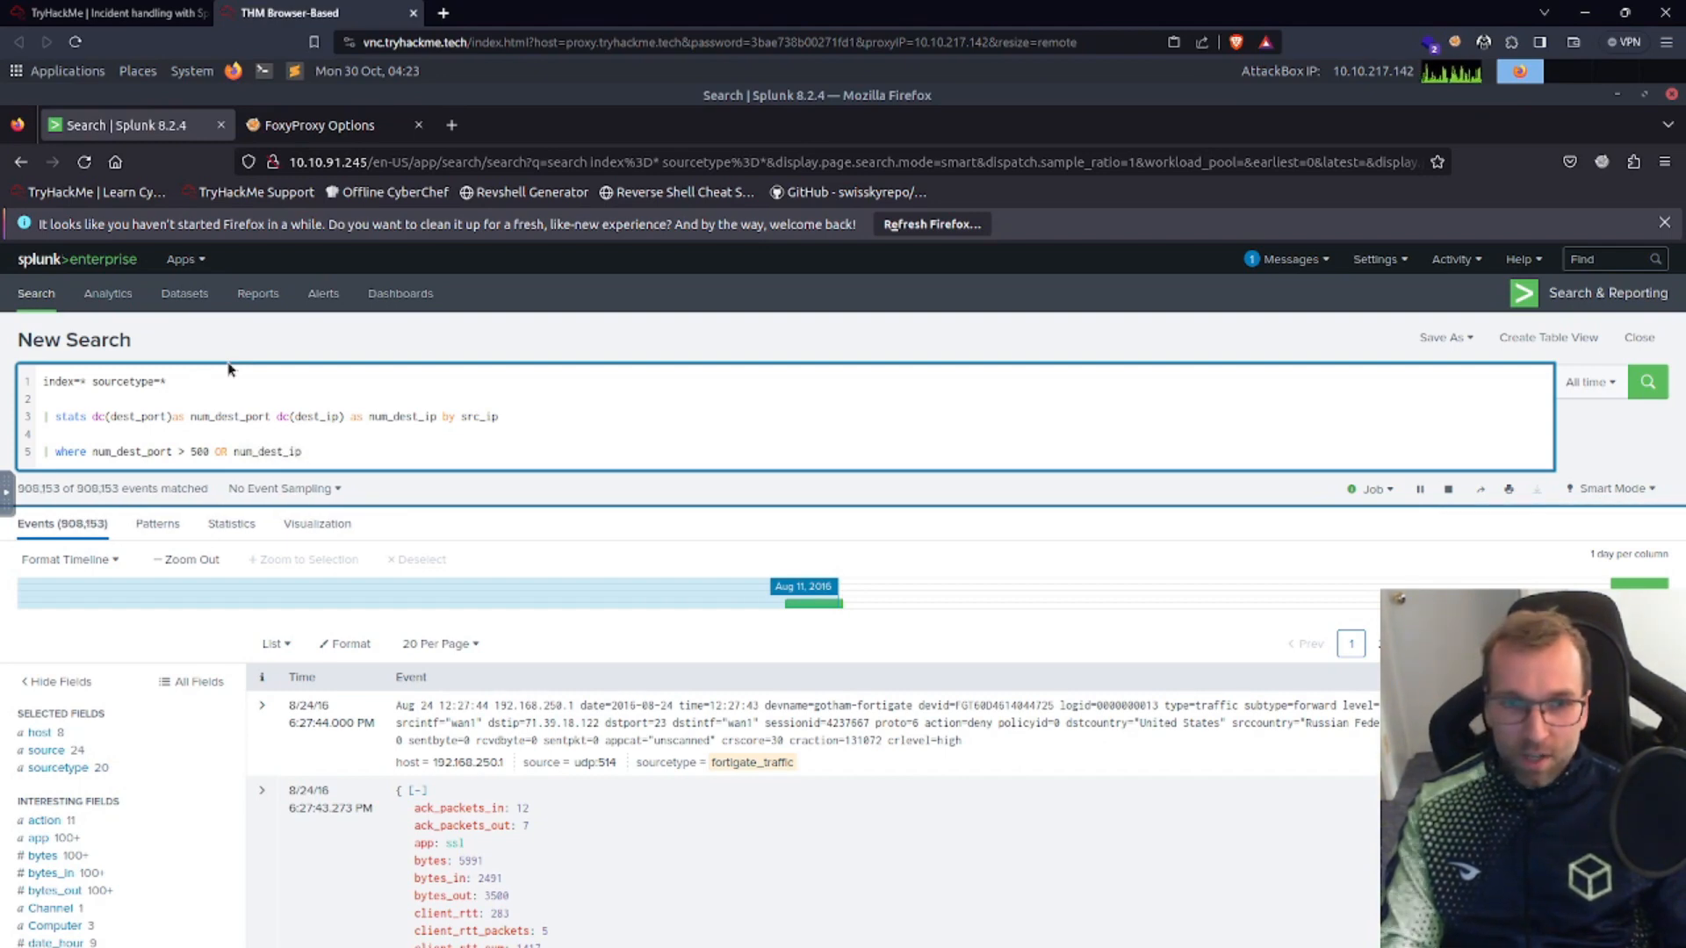
type(" > 500")
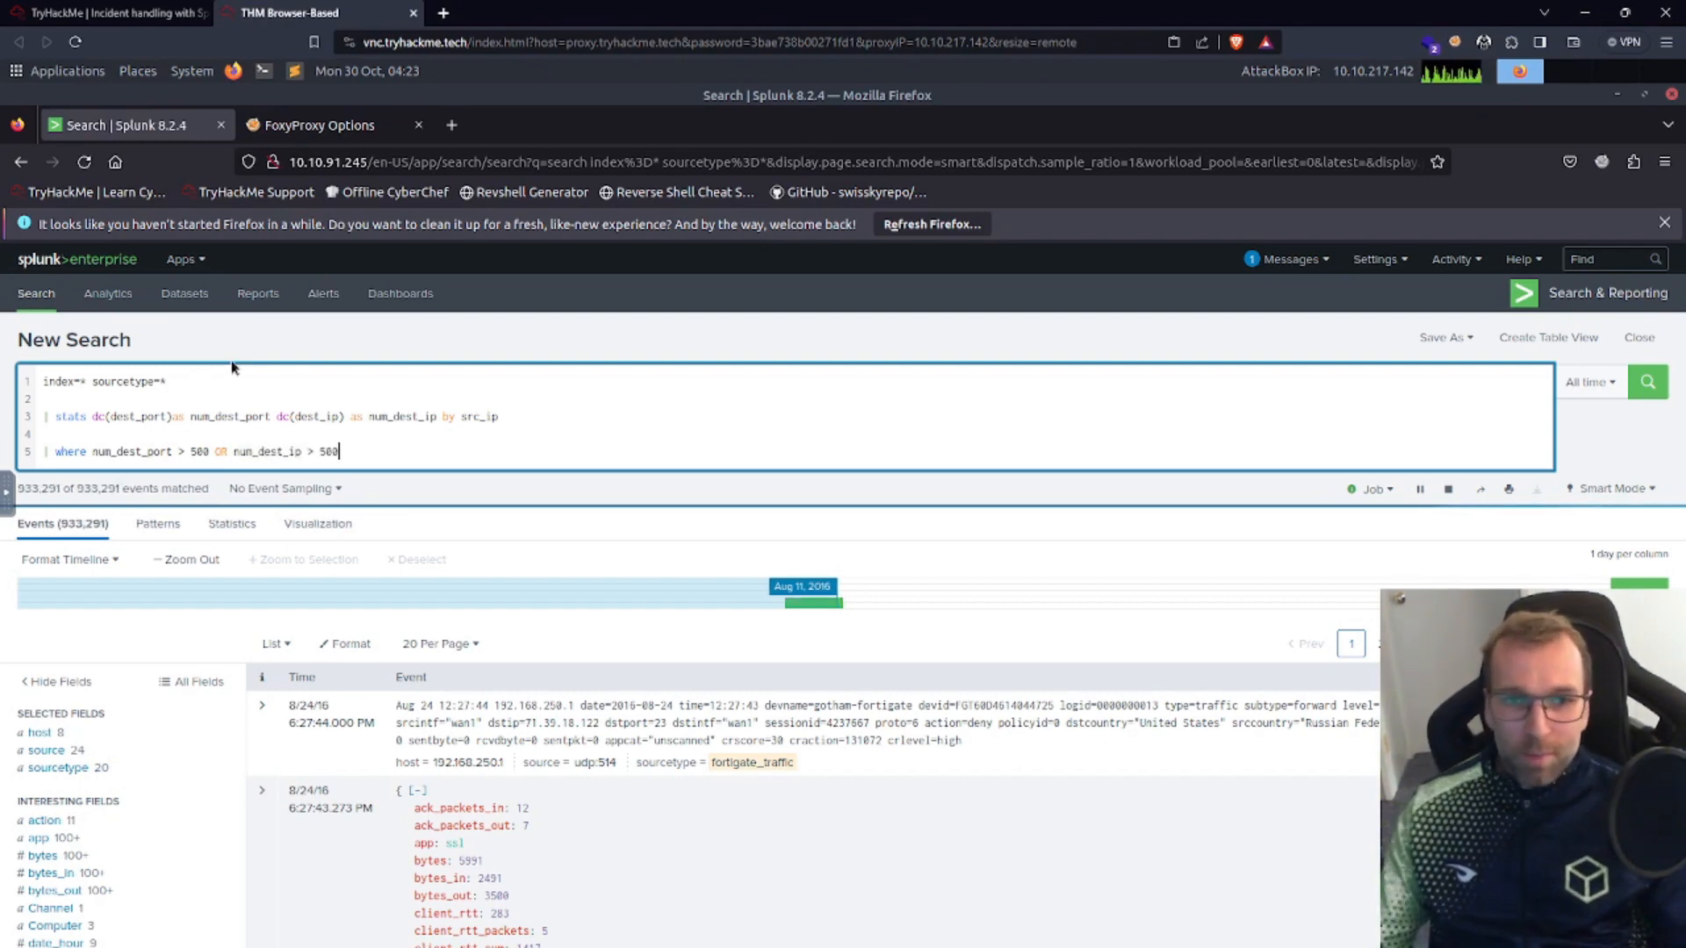
left_click(1650, 396)
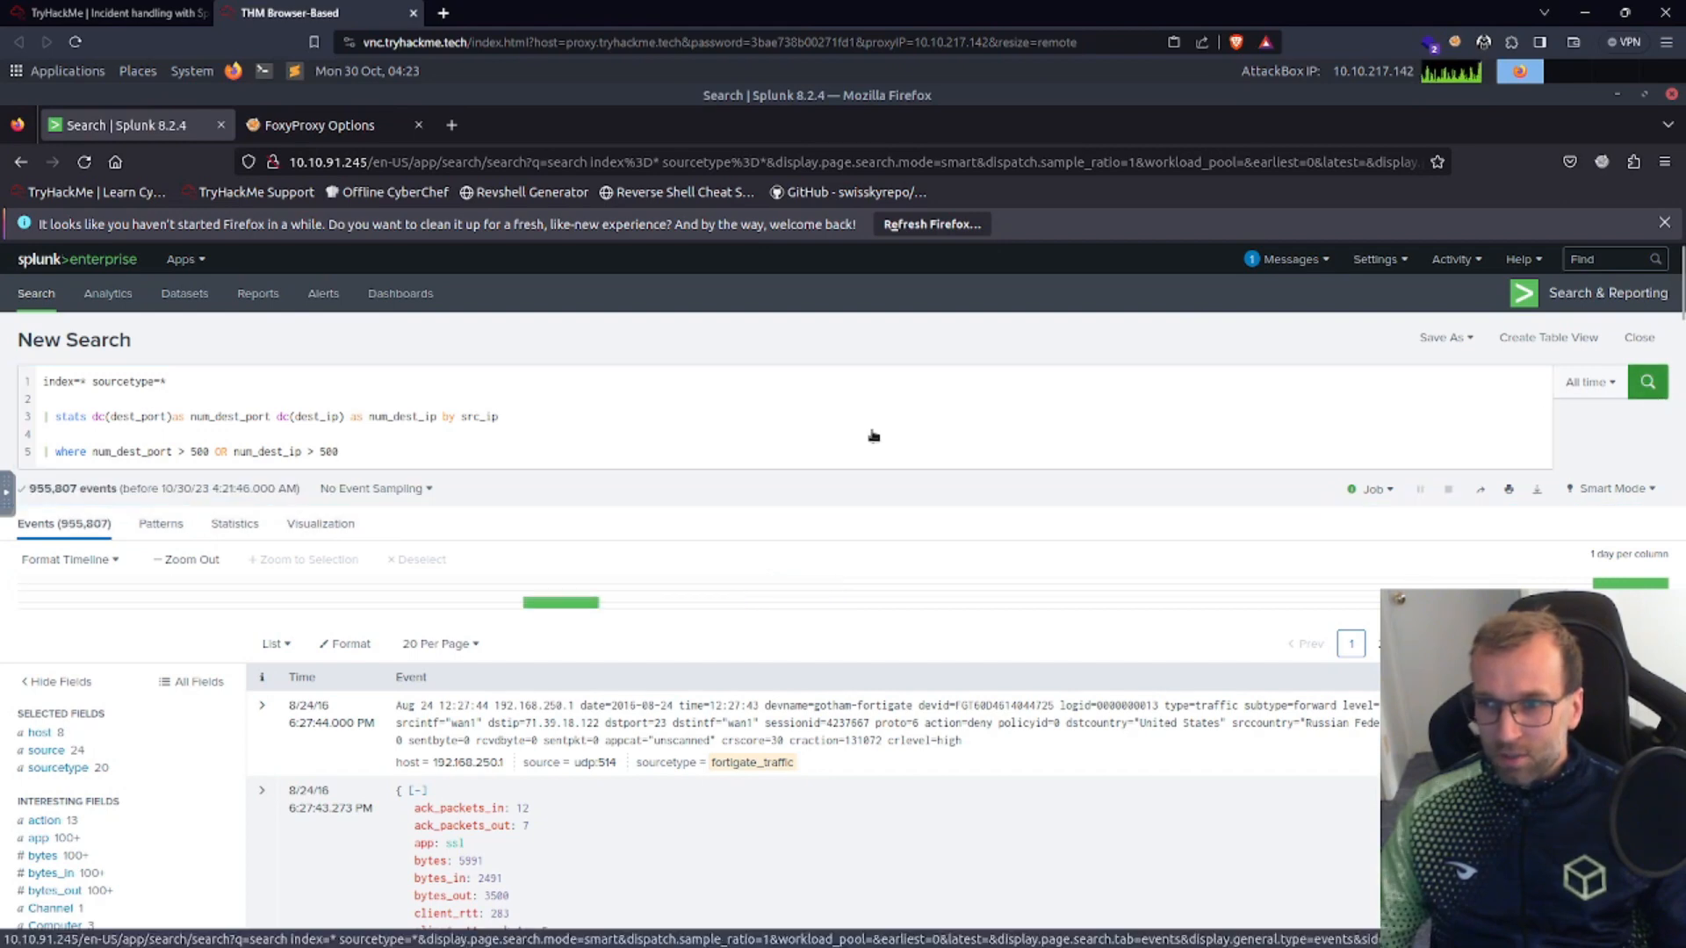
Step: Remove the spaces around both greater-than signs in the where filter and rerun the search
left_click(320, 452)
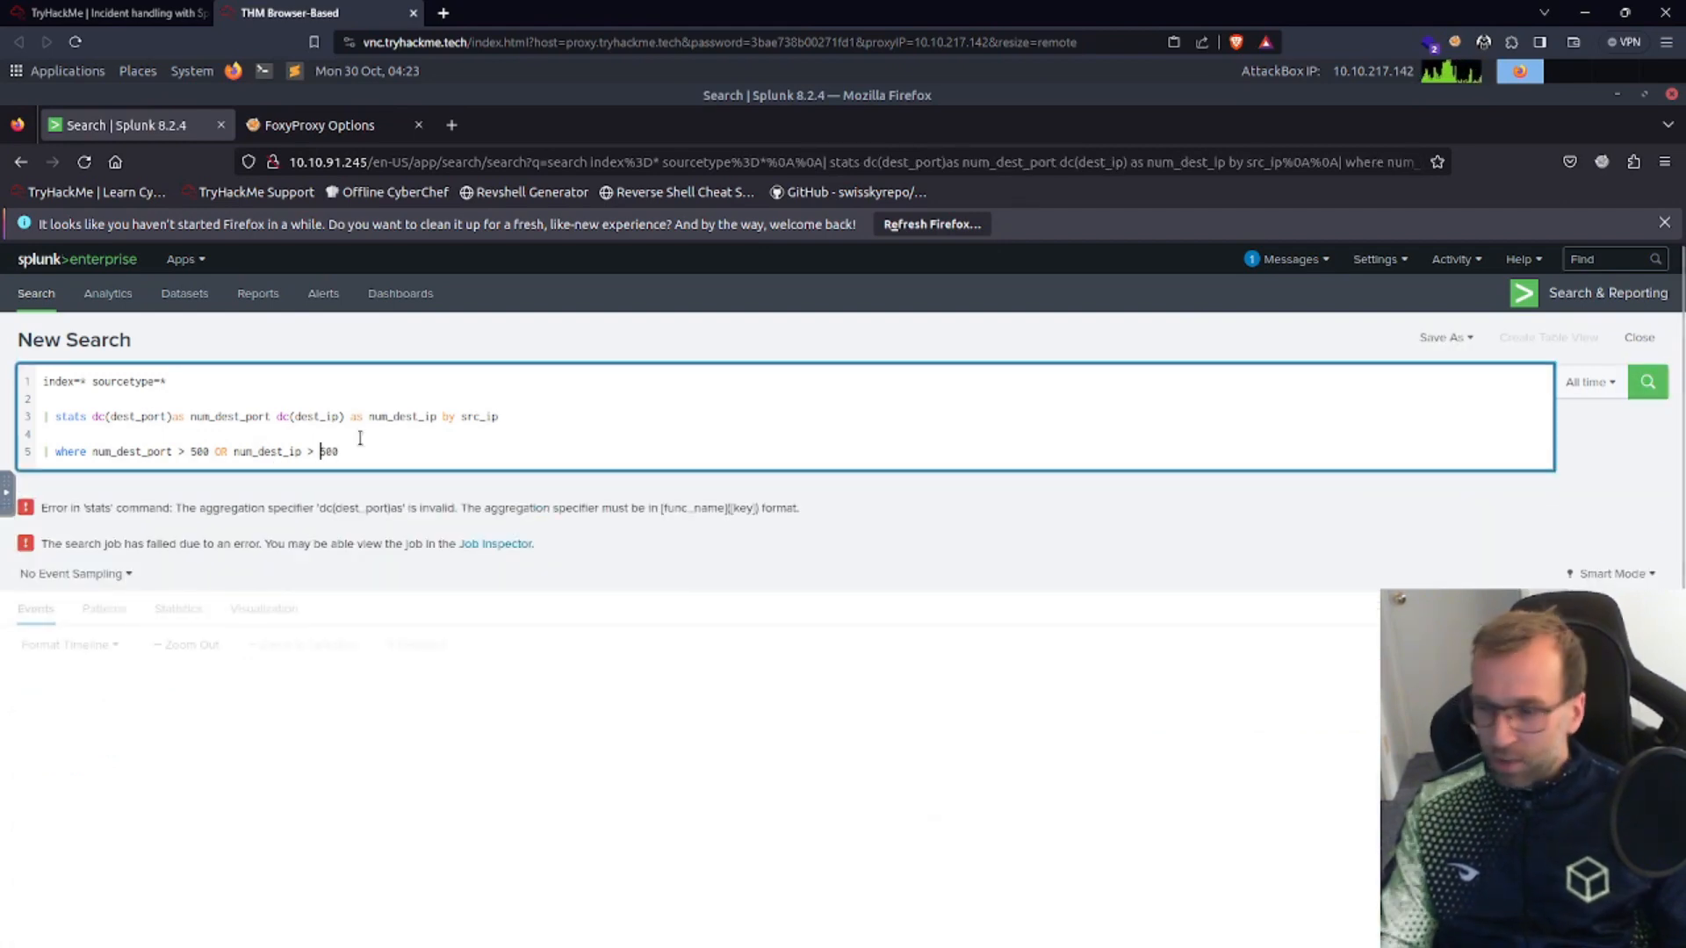
key("BackSpace")
key("BackSpace")
key("BackSpace")
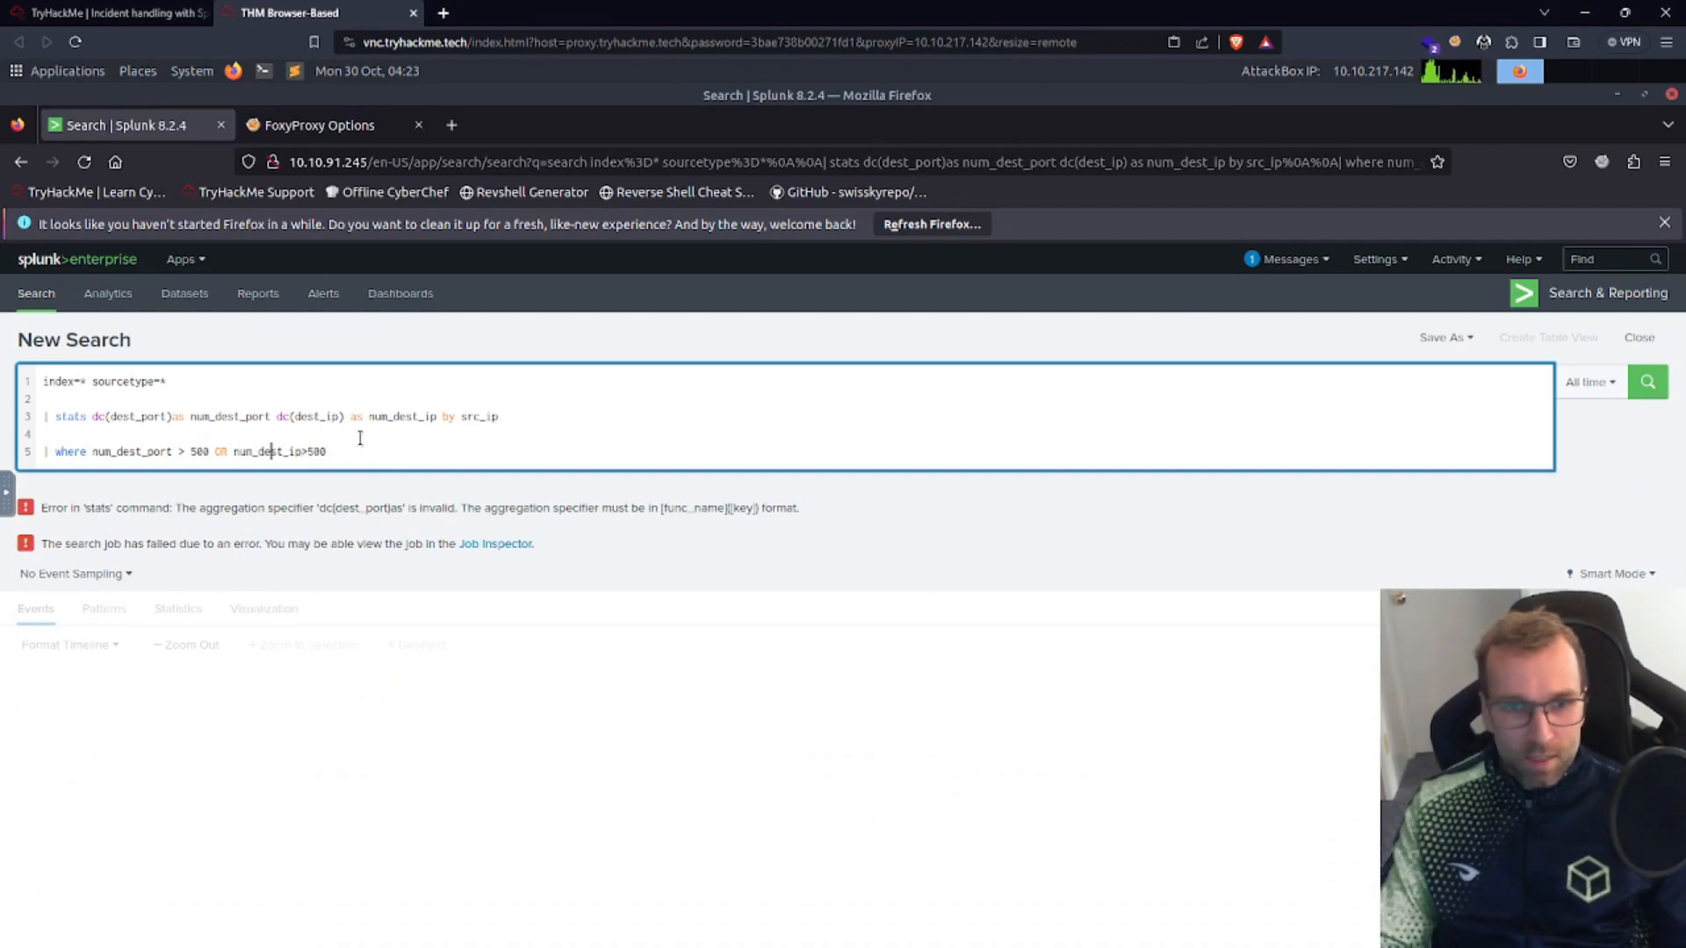
key("BackSpace")
key("BackSpace")
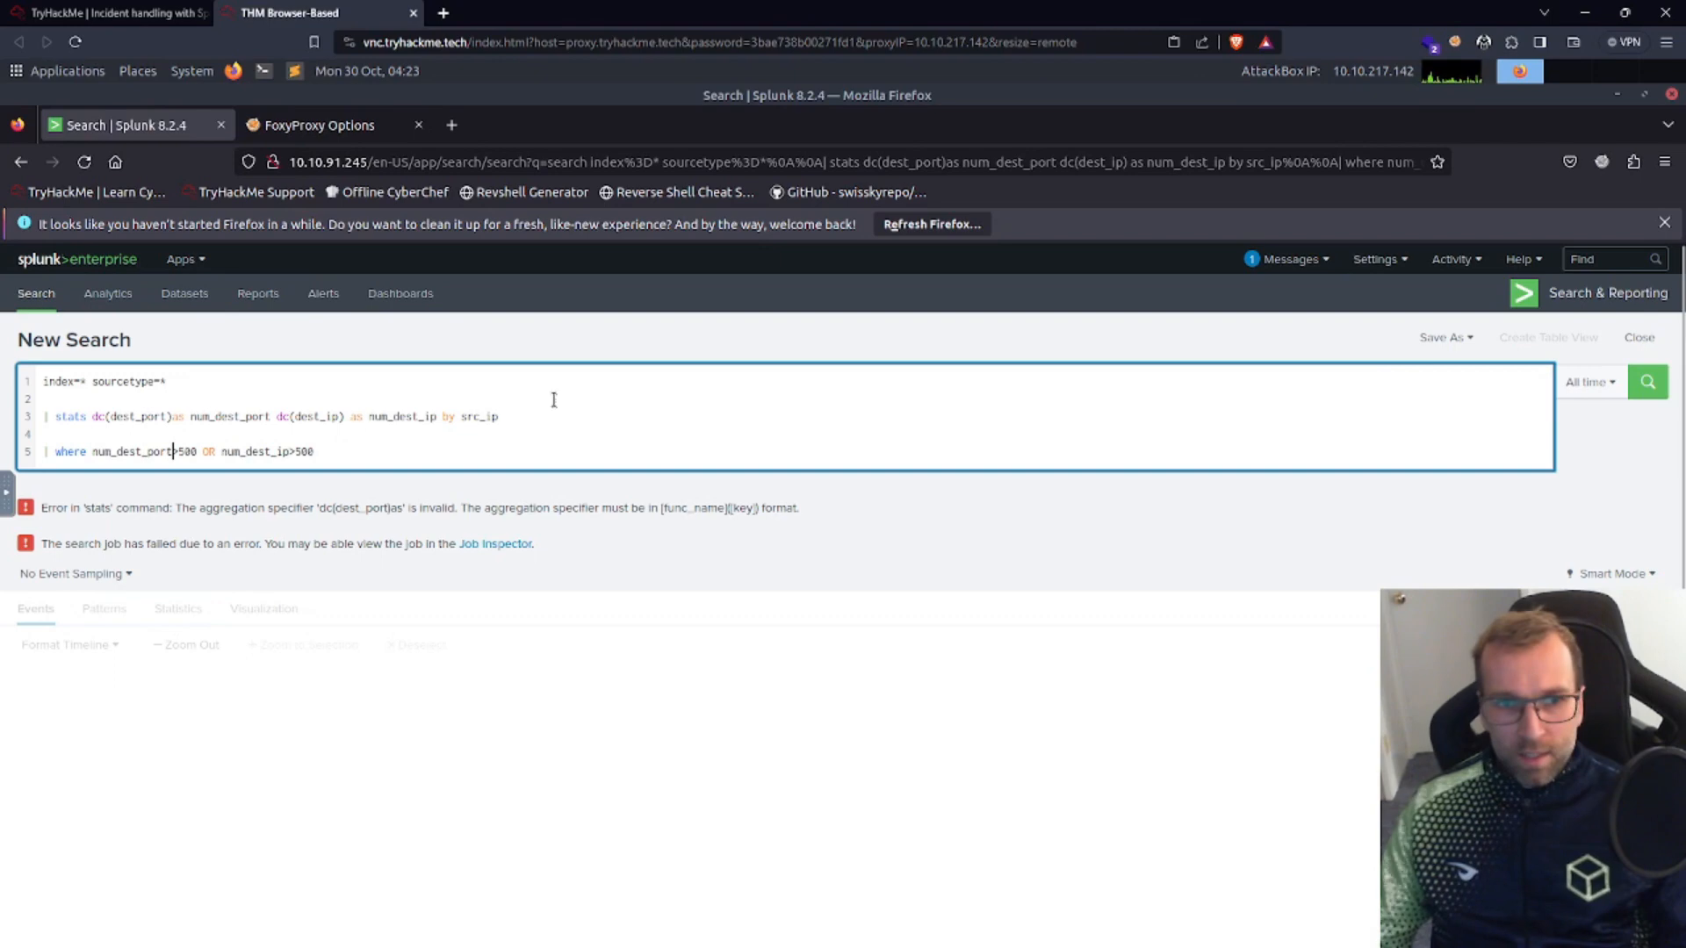
left_click(1656, 393)
left_click(56, 418)
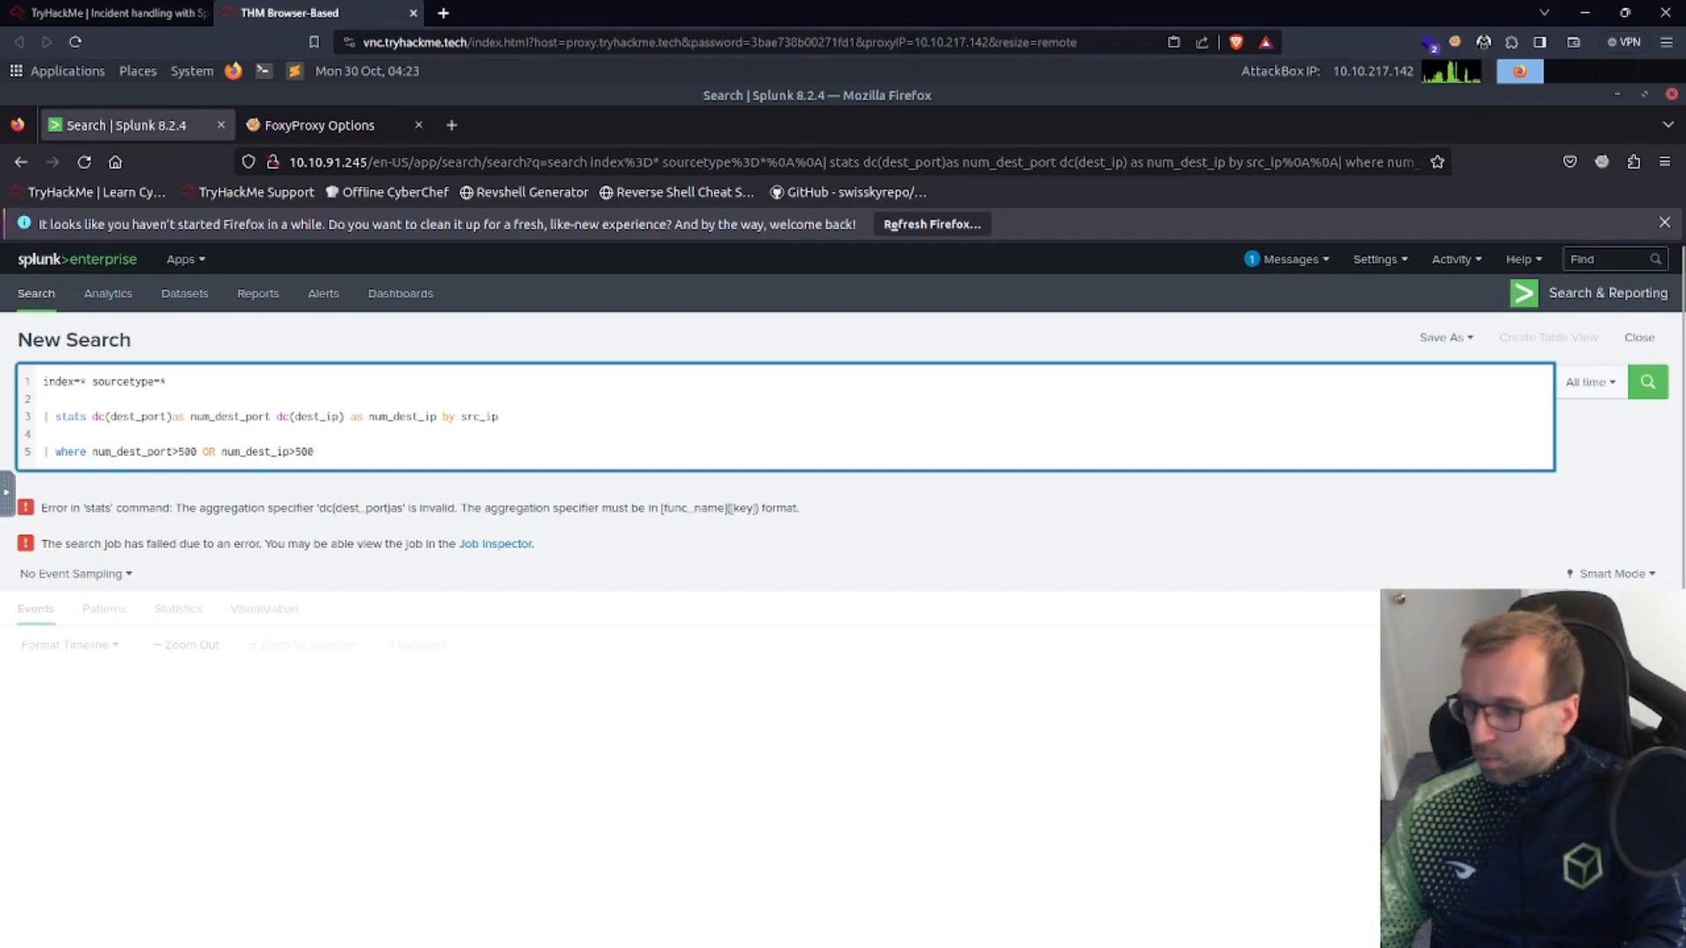